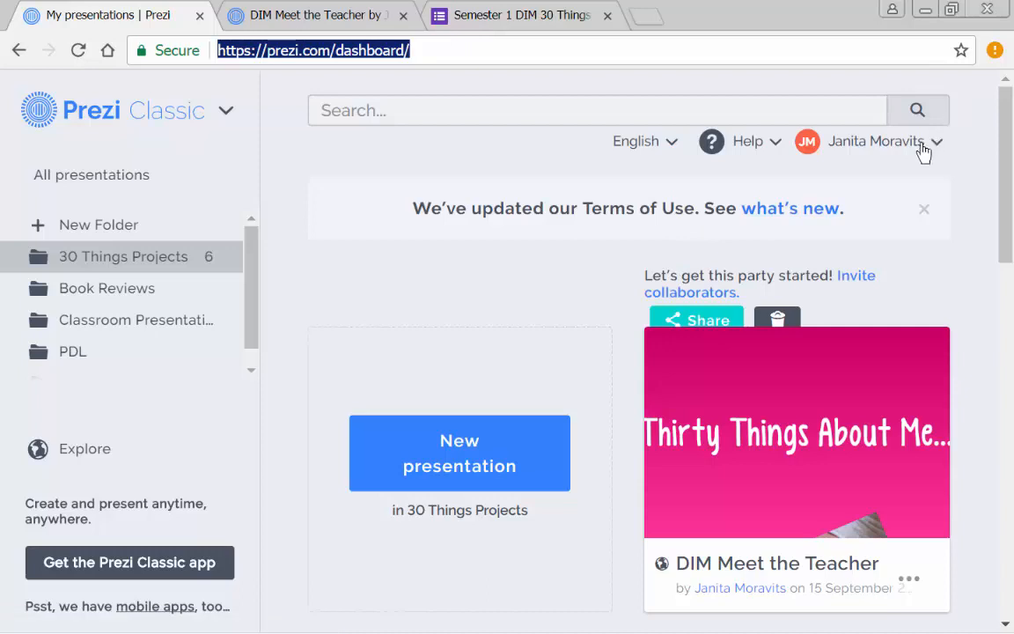
# - Log out of the current Prezi account
pyautogui.click(832, 141)
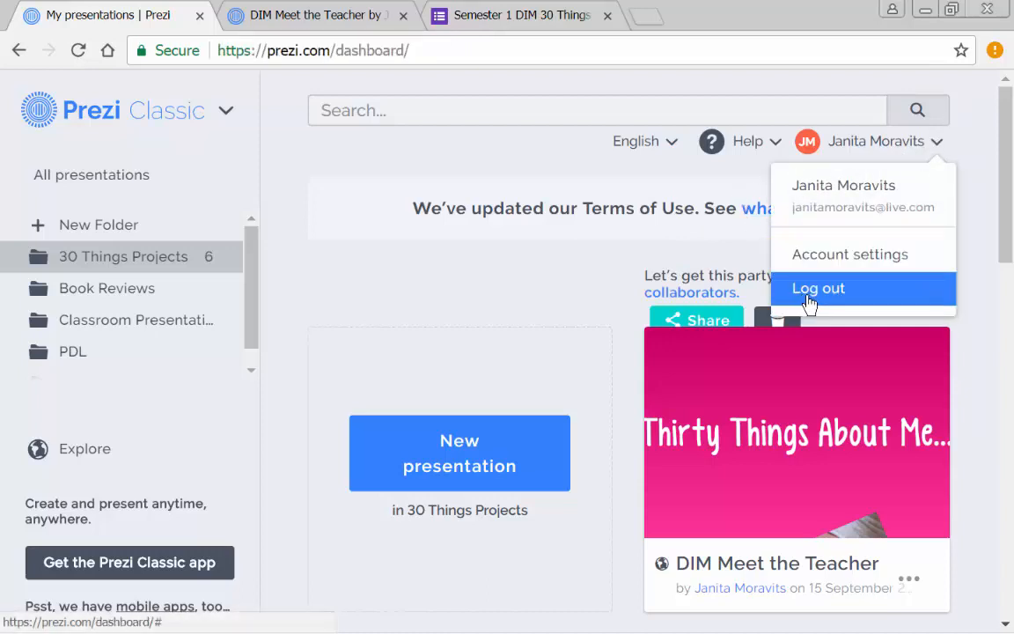
pyautogui.click(808, 291)
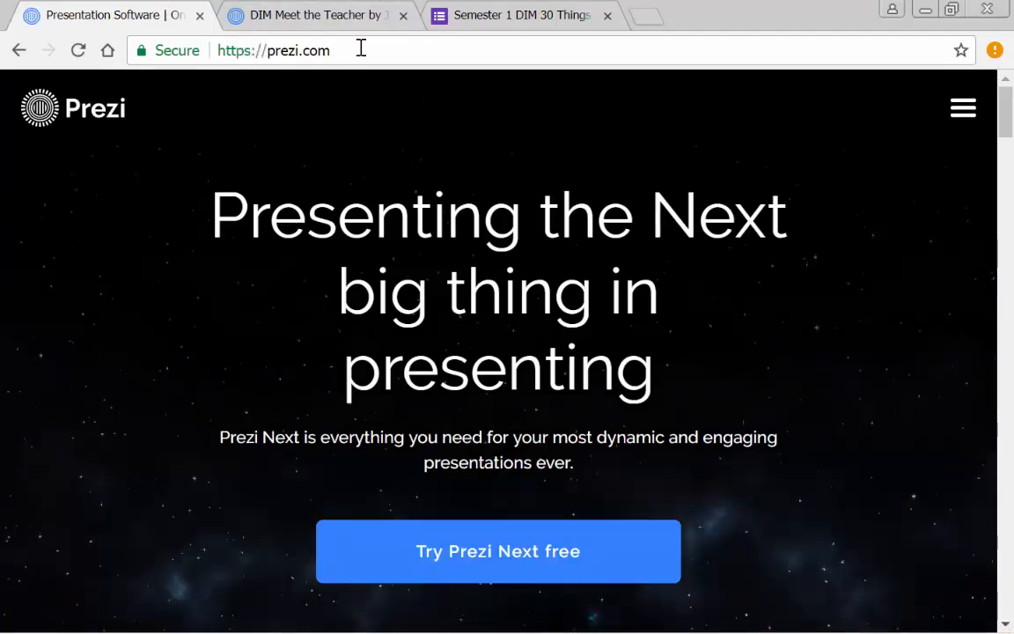
pyautogui.scroll(-6, 228, 321)
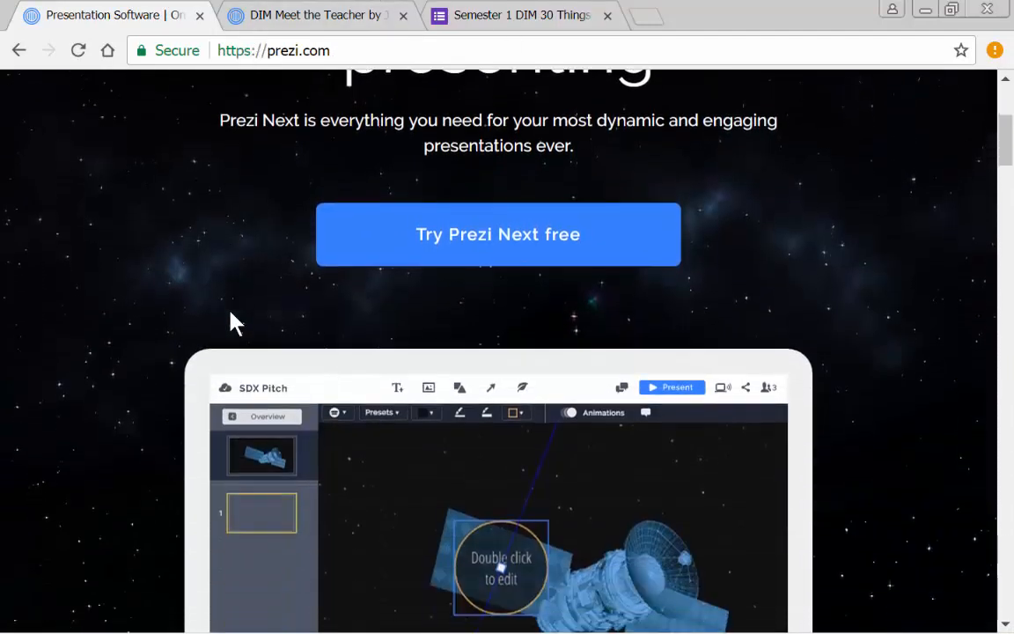
pyautogui.scroll(6, 222, 321)
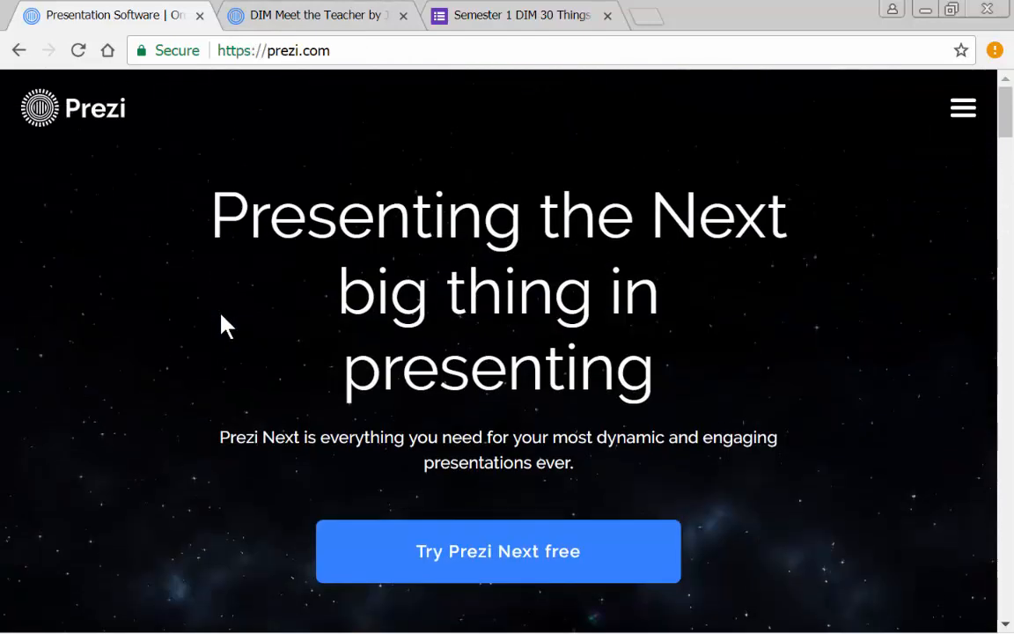
# - Open the pricing page from the Prezi home page
pyautogui.click(963, 122)
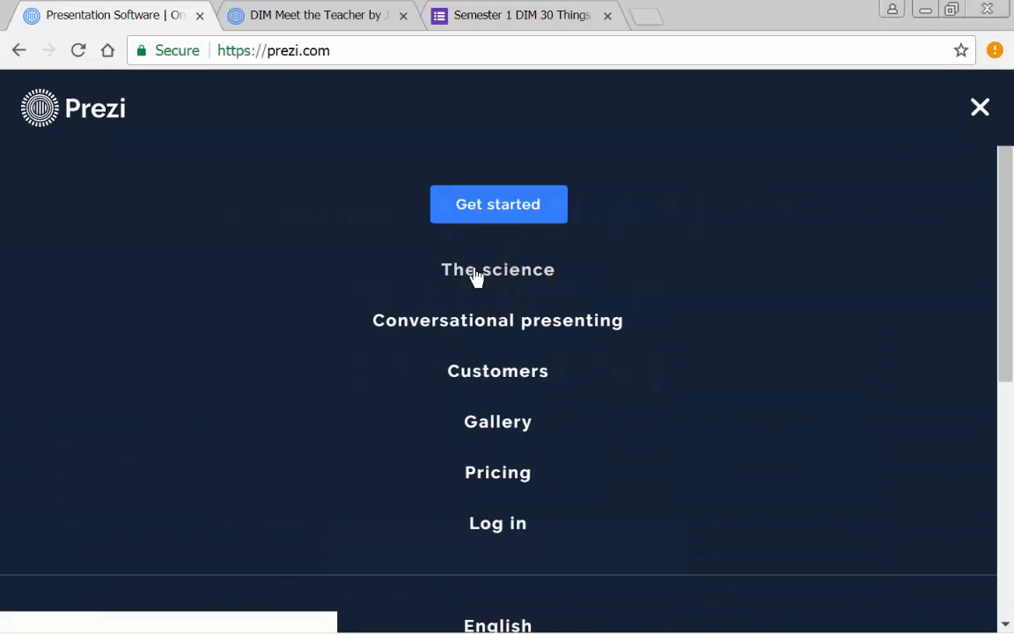
pyautogui.scroll(-4, 448, 436)
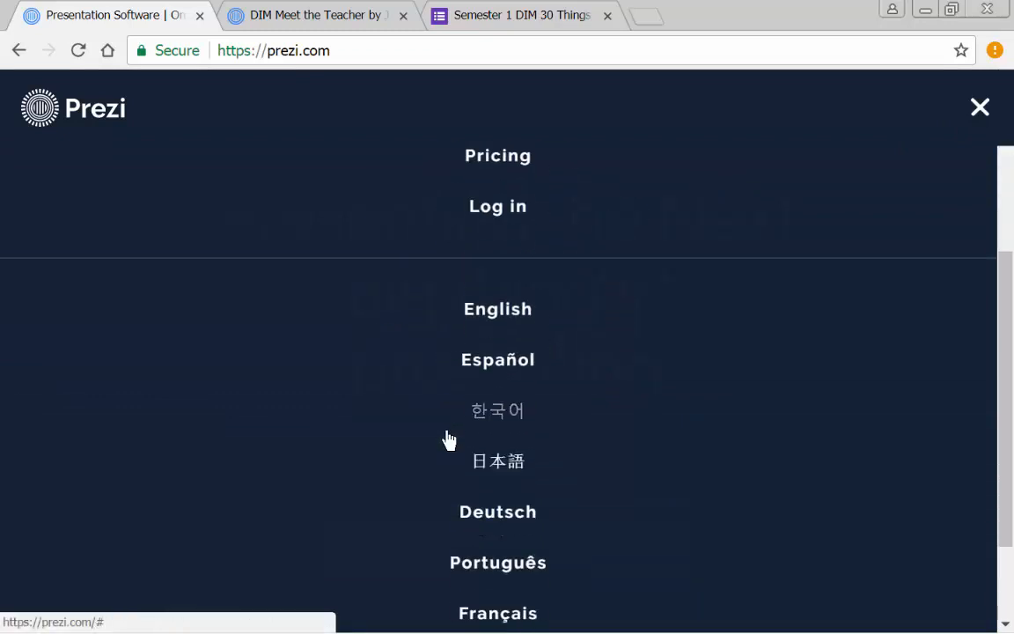
pyautogui.scroll(4, 448, 437)
pyautogui.click(503, 211)
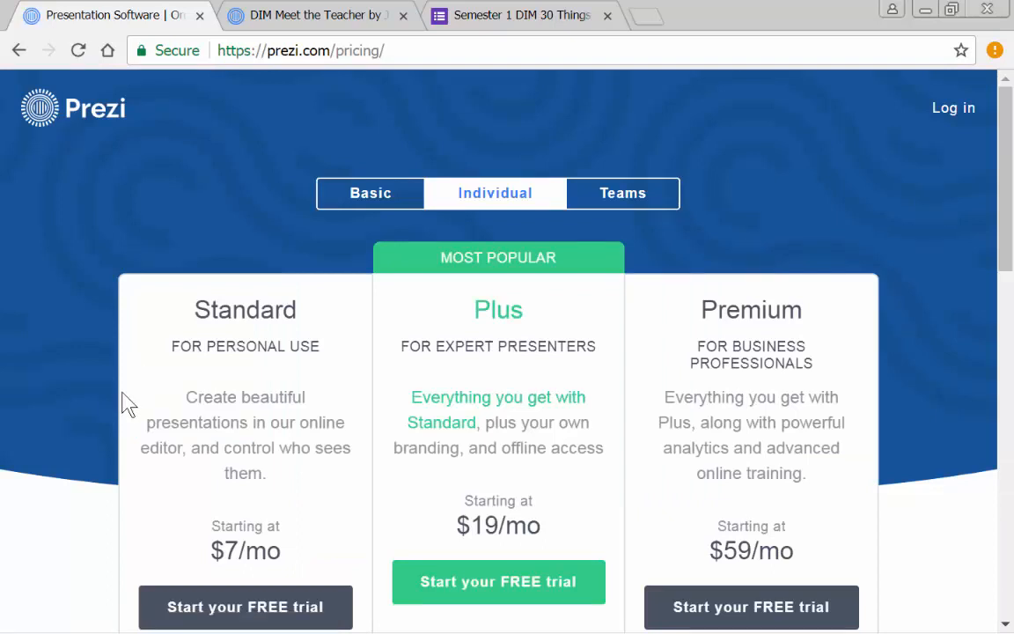
# - Choose the free Basic plan and continue to its sign-up form
pyautogui.scroll(-2, 127, 405)
pyautogui.scroll(2, 143, 441)
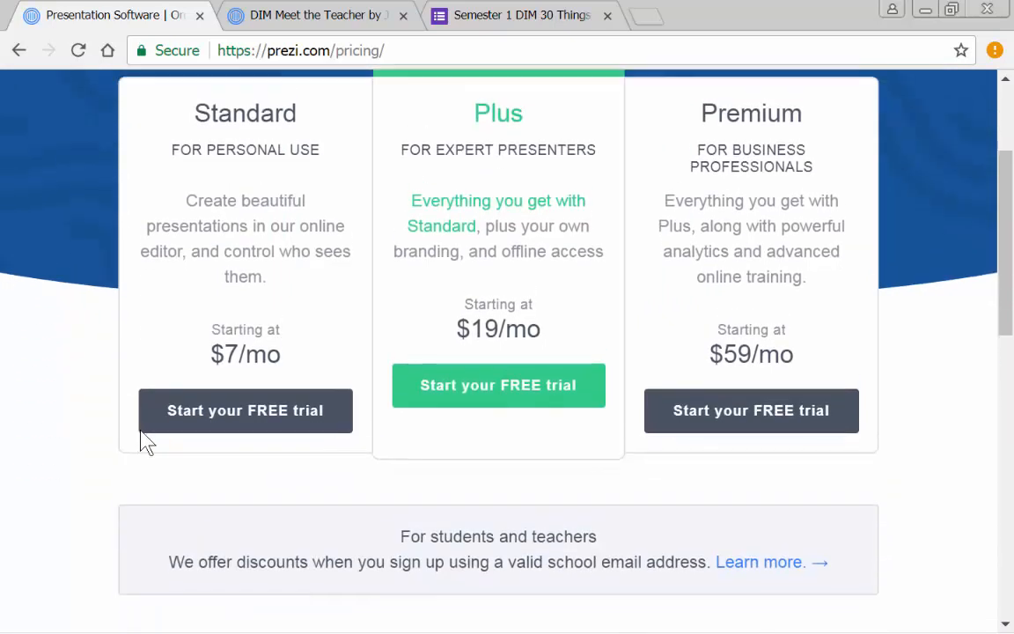
pyautogui.click(384, 194)
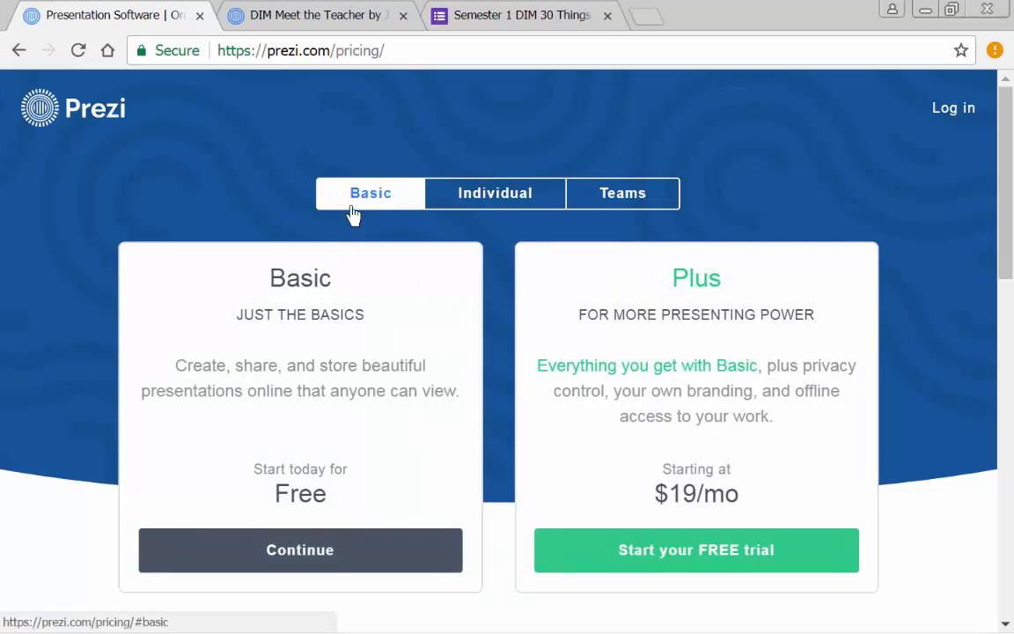
pyautogui.click(305, 562)
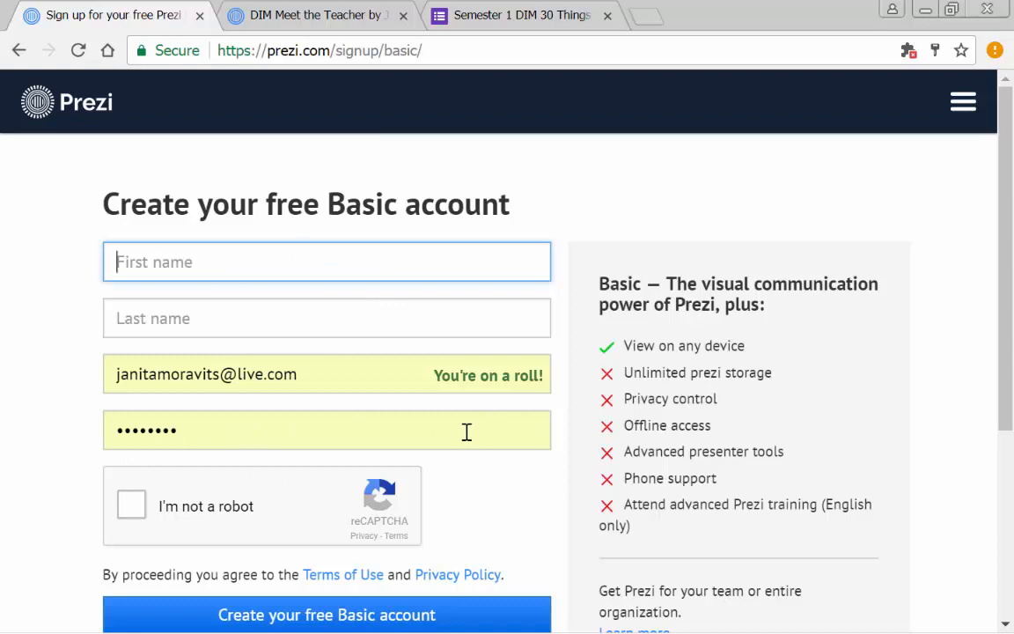
# - Review the Basic account sign-up form and complete its "I'm not a robot" check
pyautogui.scroll(-1, 344, 461)
pyautogui.scroll(-1, 264, 414)
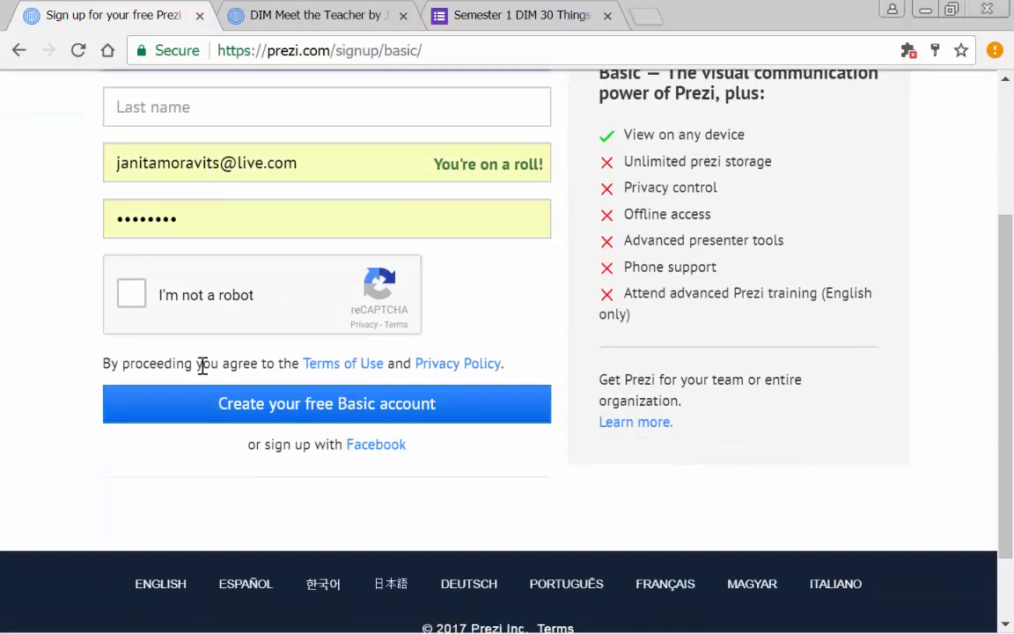
pyautogui.scroll(1, 334, 185)
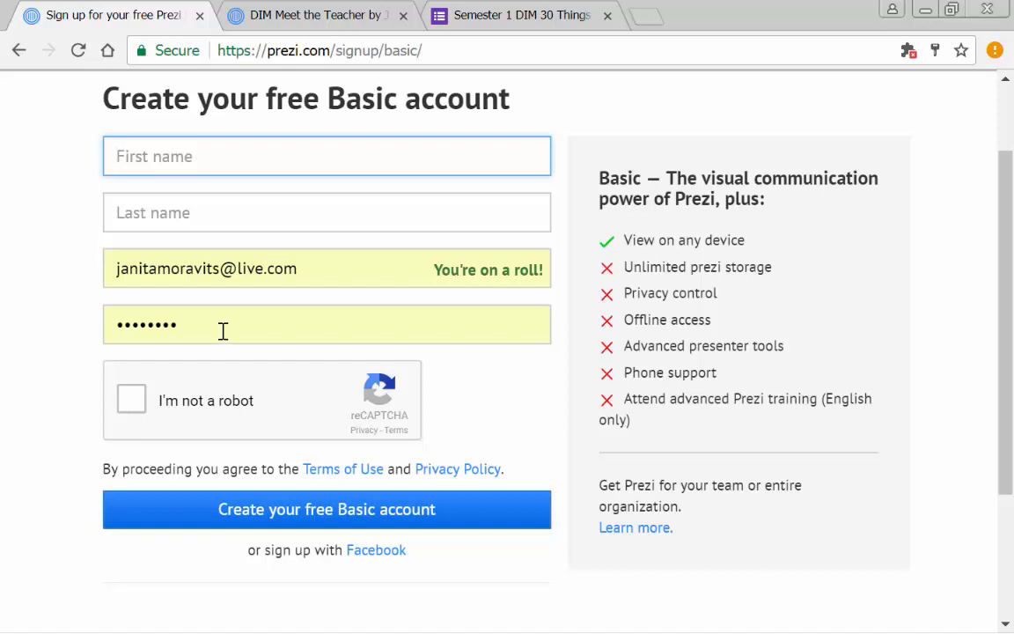
pyautogui.click(131, 403)
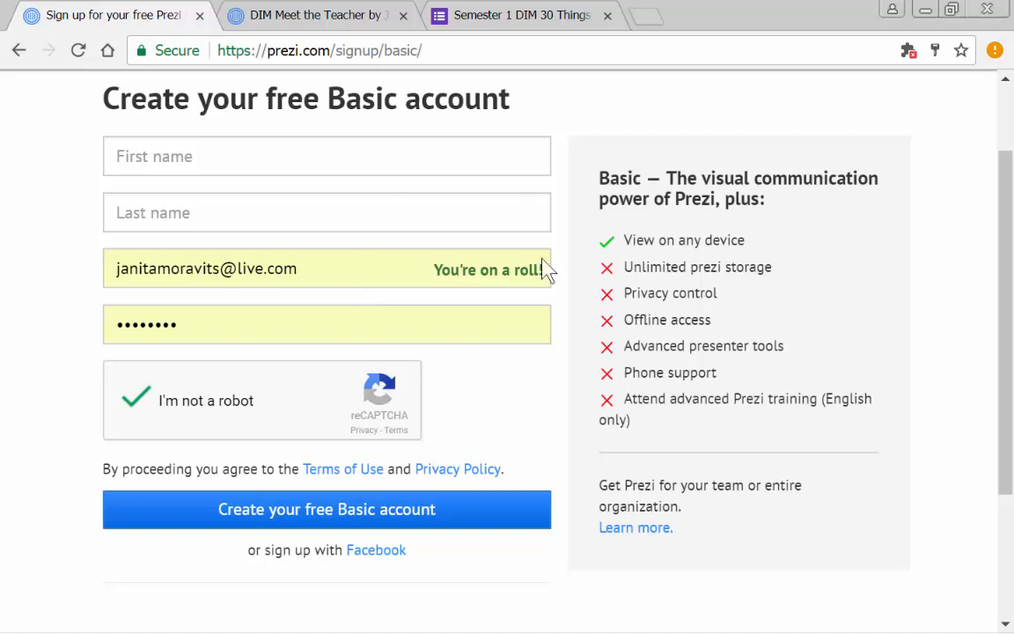
pyautogui.scroll(-1, 450, 484)
pyautogui.scroll(-1, 436, 495)
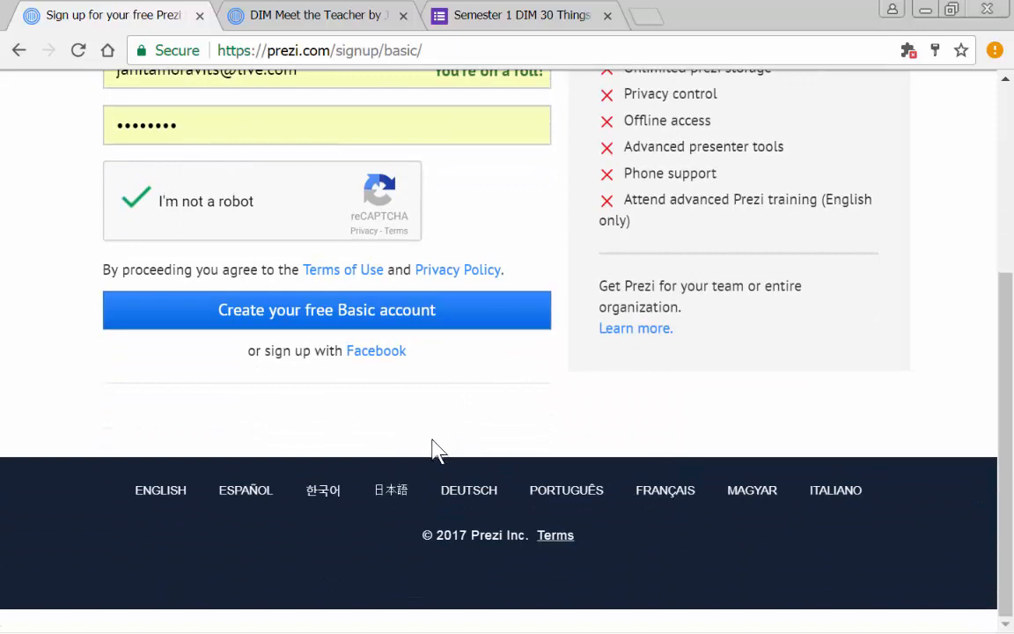
pyautogui.scroll(3, 444, 445)
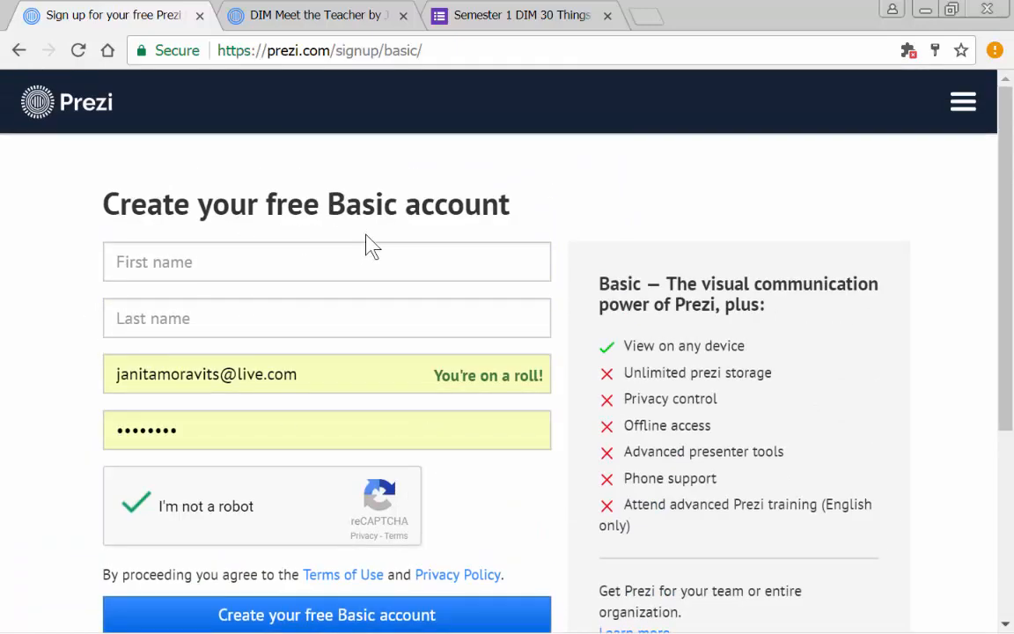
# - Go to the login page and log in to the existing account with the saved credentials
pyautogui.click(966, 108)
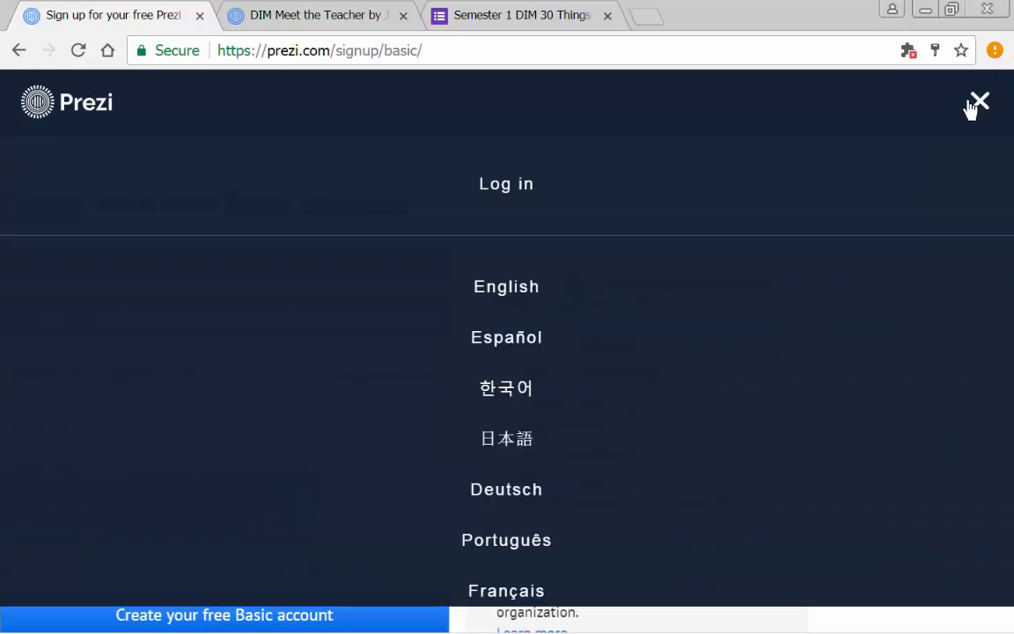
pyautogui.click(508, 203)
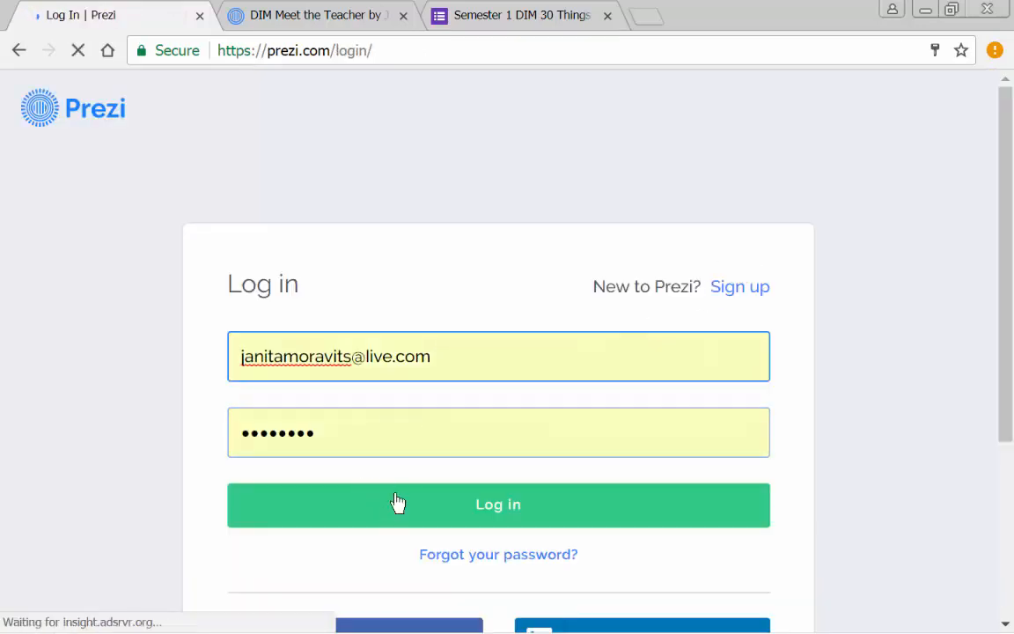
pyautogui.click(398, 502)
# - Switch the presentations dashboard from Prezi Next to Prezi Classic
pyautogui.moveTo(25, 613)
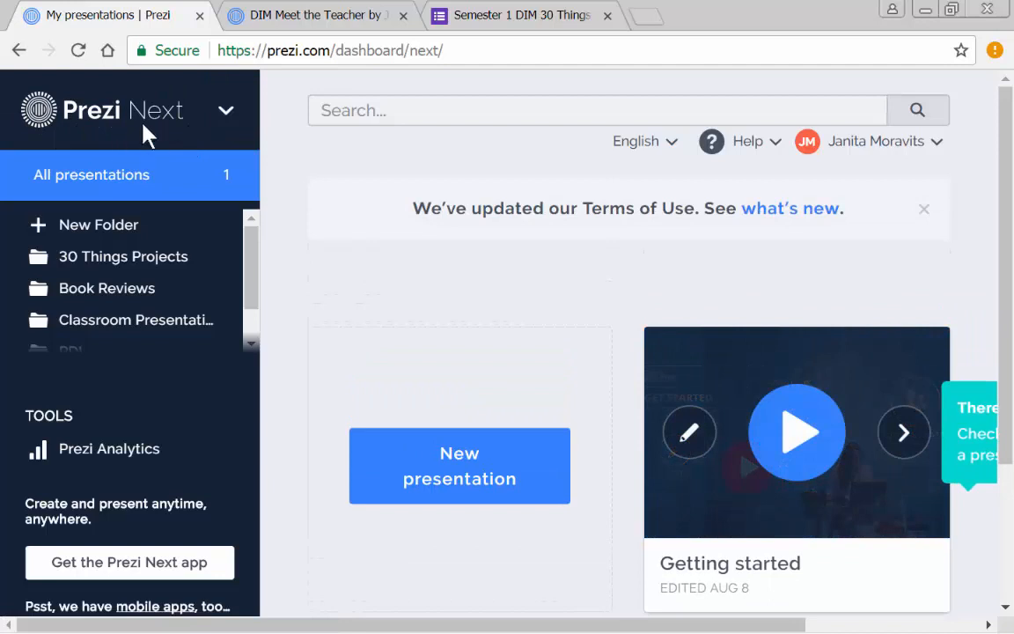
pyautogui.click(226, 122)
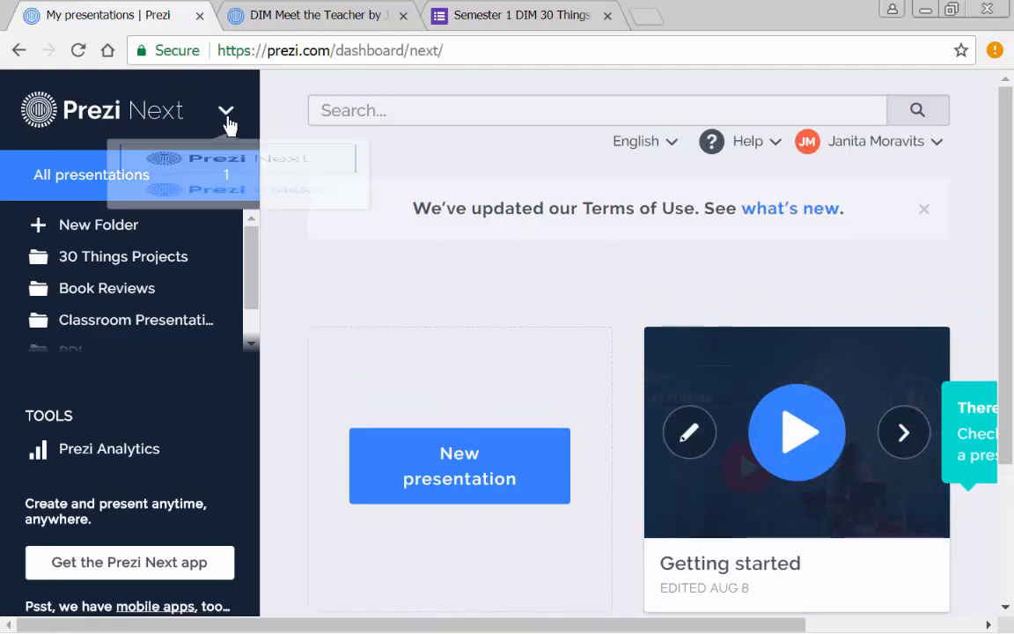
pyautogui.click(261, 286)
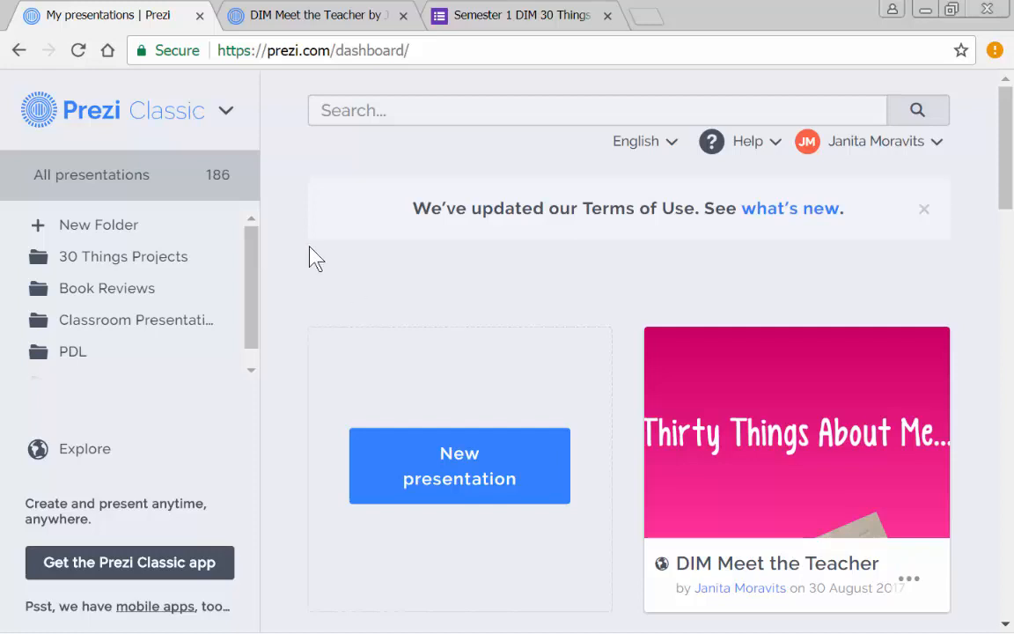
# - Open a blank document in Microsoft Word and write "Frosted cheerios are the best." as its first line
pyautogui.moveTo(207, 617)
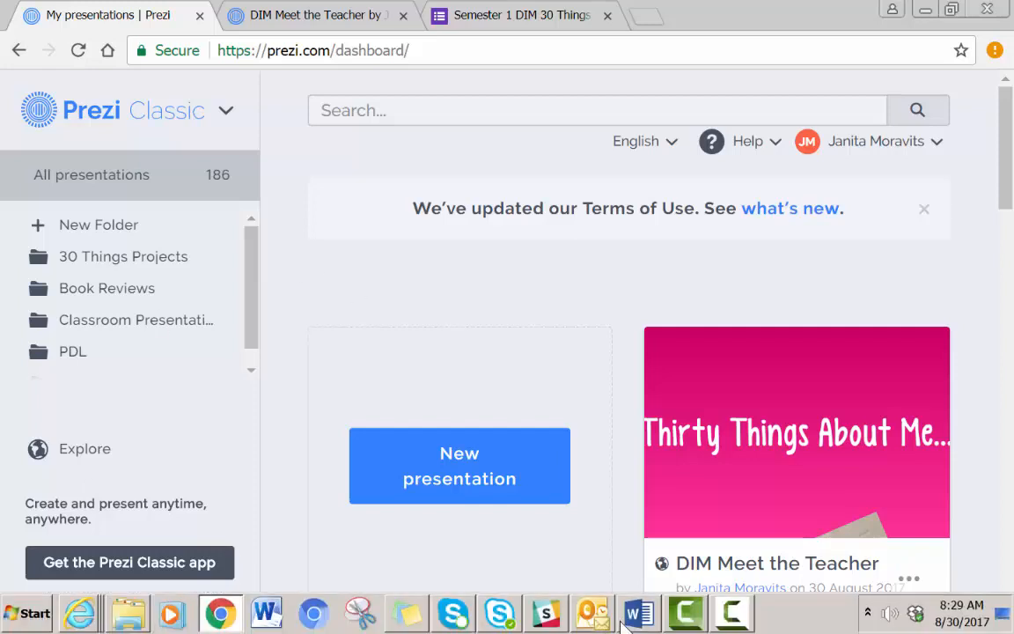
pyautogui.moveTo(645, 622)
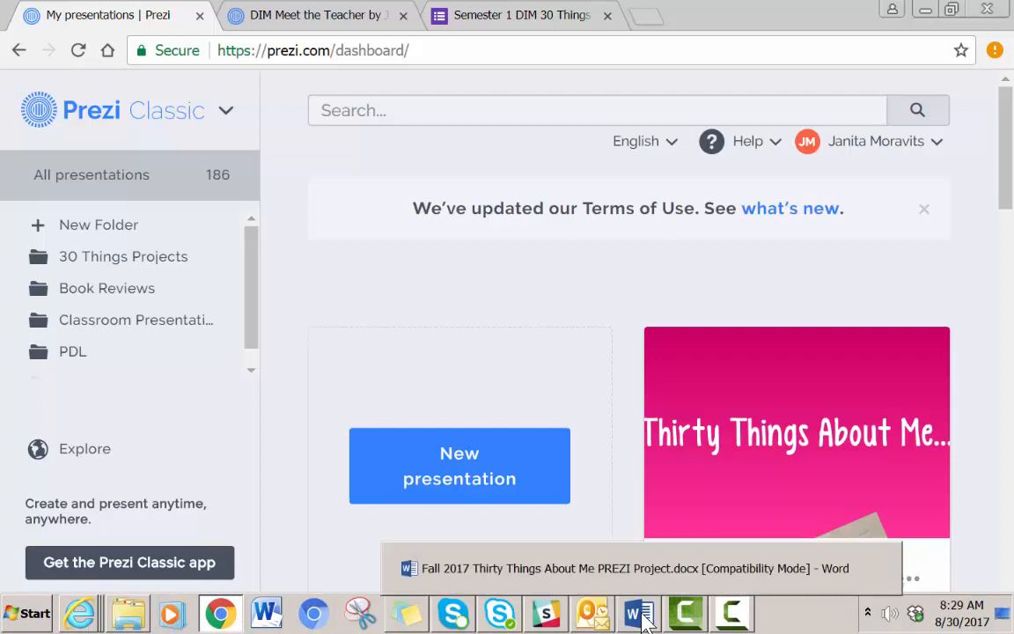
pyautogui.moveTo(84, 621)
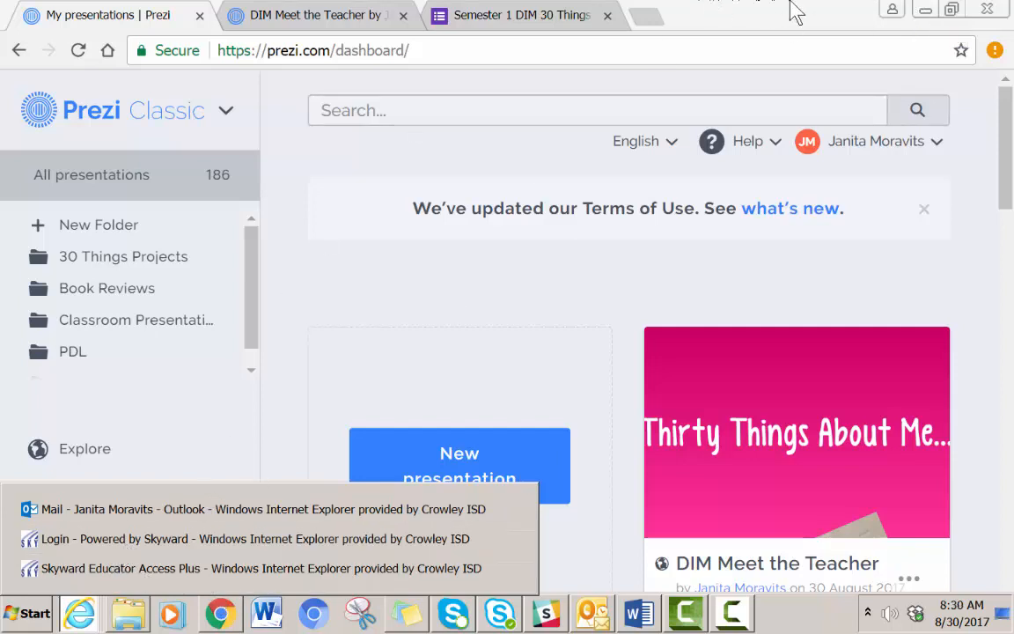
pyautogui.click(266, 618)
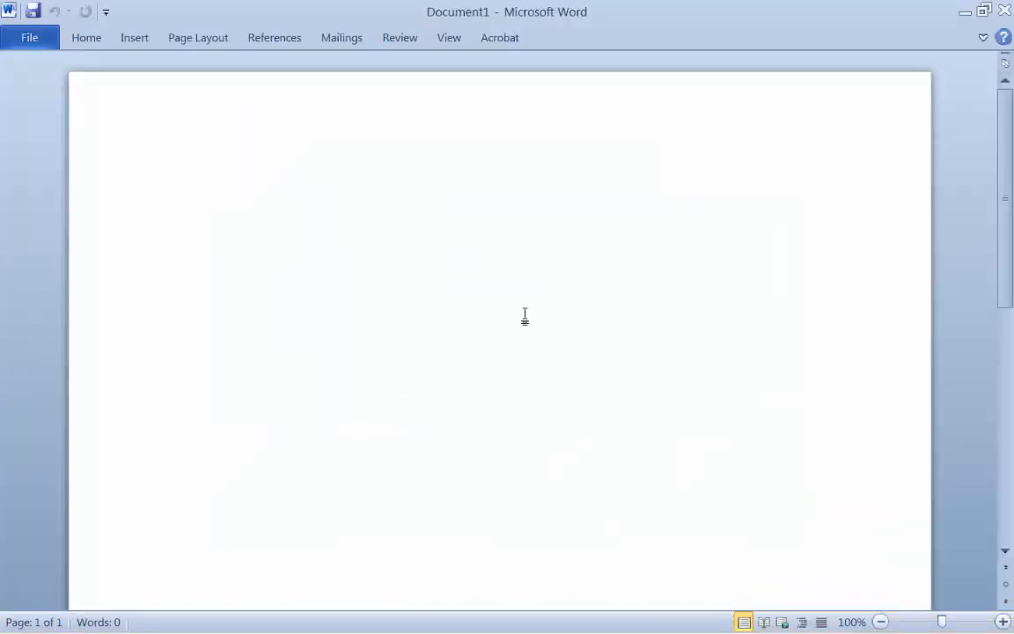
pyautogui.write('Frosted ')
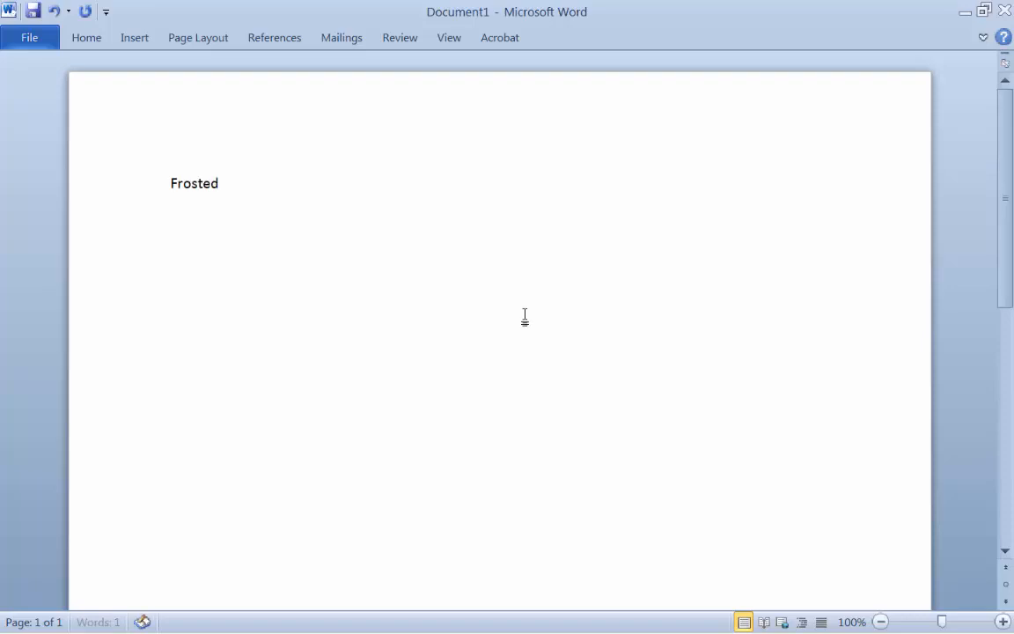
pyautogui.write('cheerios are the be')
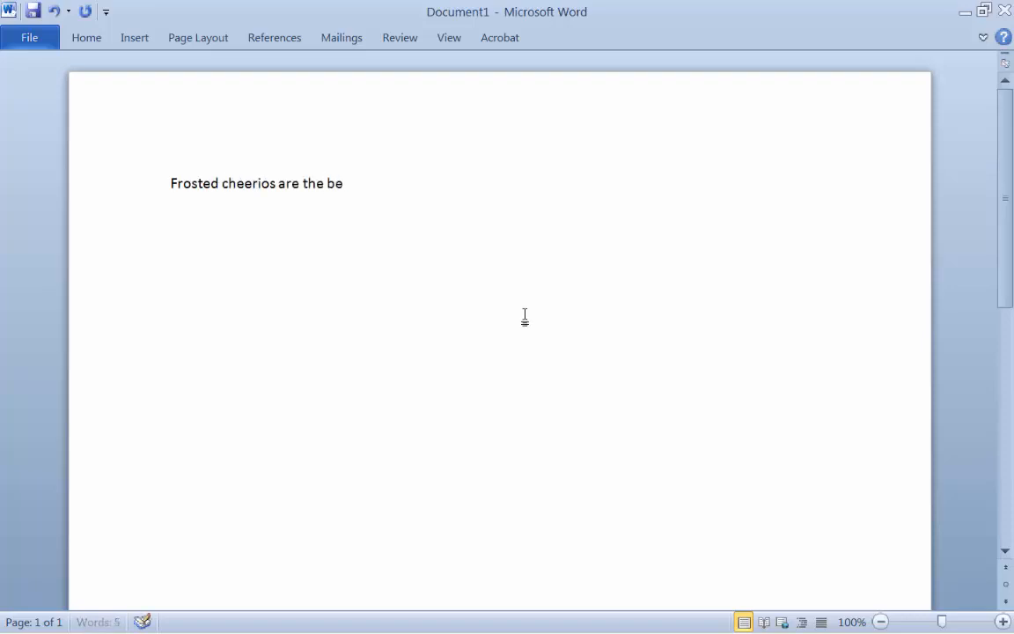
pyautogui.write('st.')
pyautogui.press('Return')
# - Add the lines "I have two tiny dogs." and "I have 3 fluffy cats." below the first sentence
pyautogui.write('I have two ti')
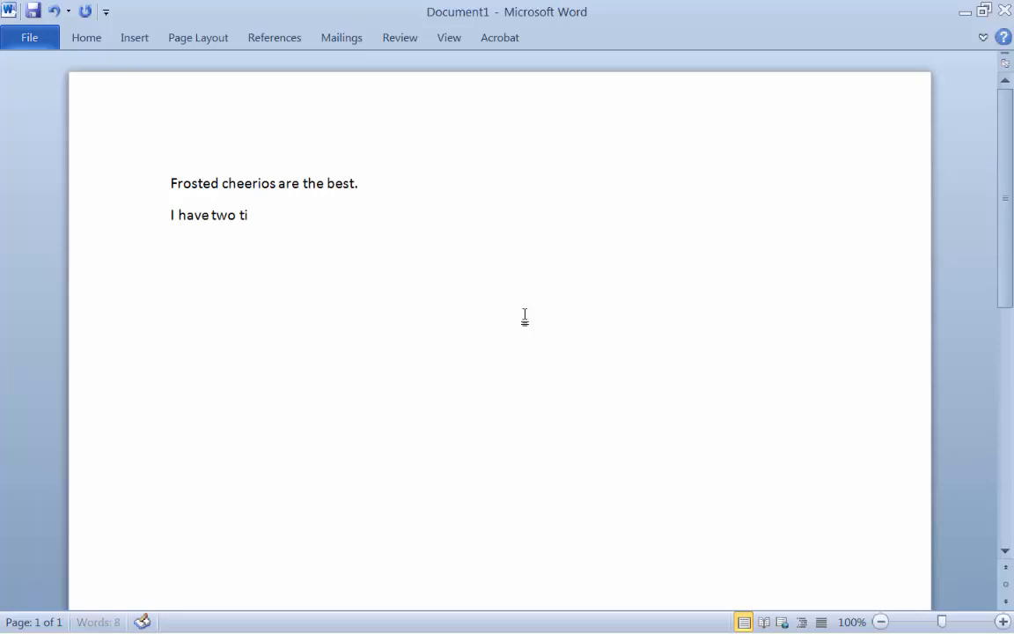
pyautogui.write('ny dogs.')
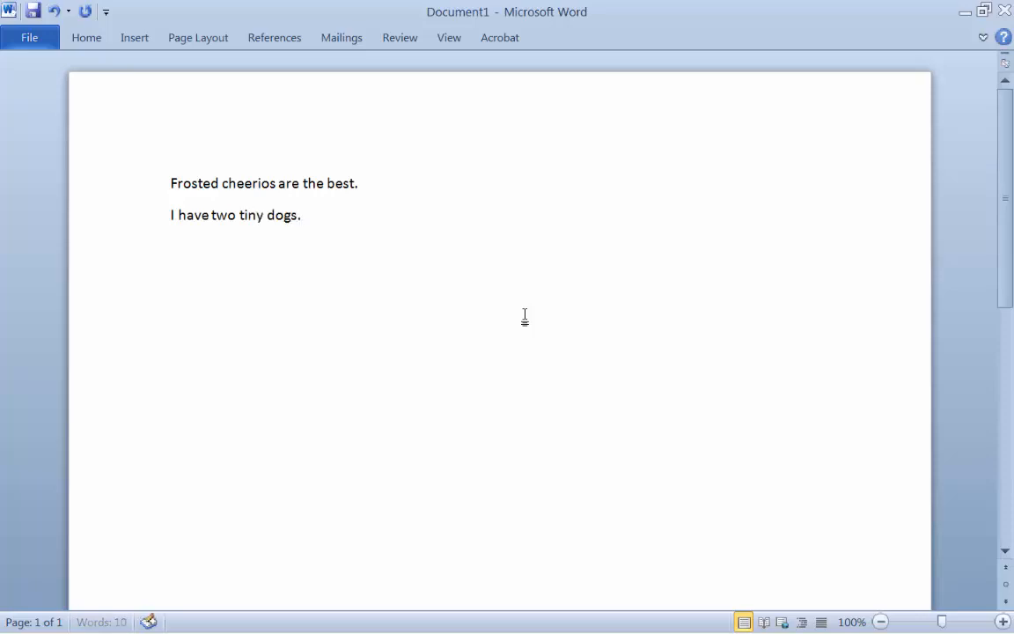
pyautogui.press('Return')
pyautogui.write('I have 3 fluffy cats.')
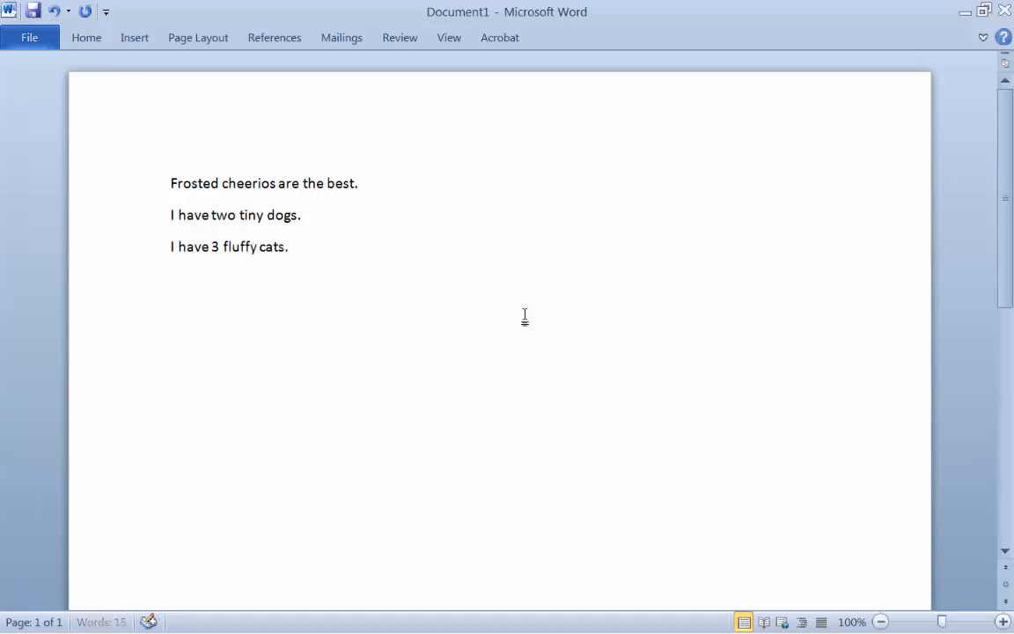
pyautogui.press('Return')
# - Add "I want to visit Prince Edward Island." as the fourth line and start a new line
pyautogui.write('I want to visit Prince')
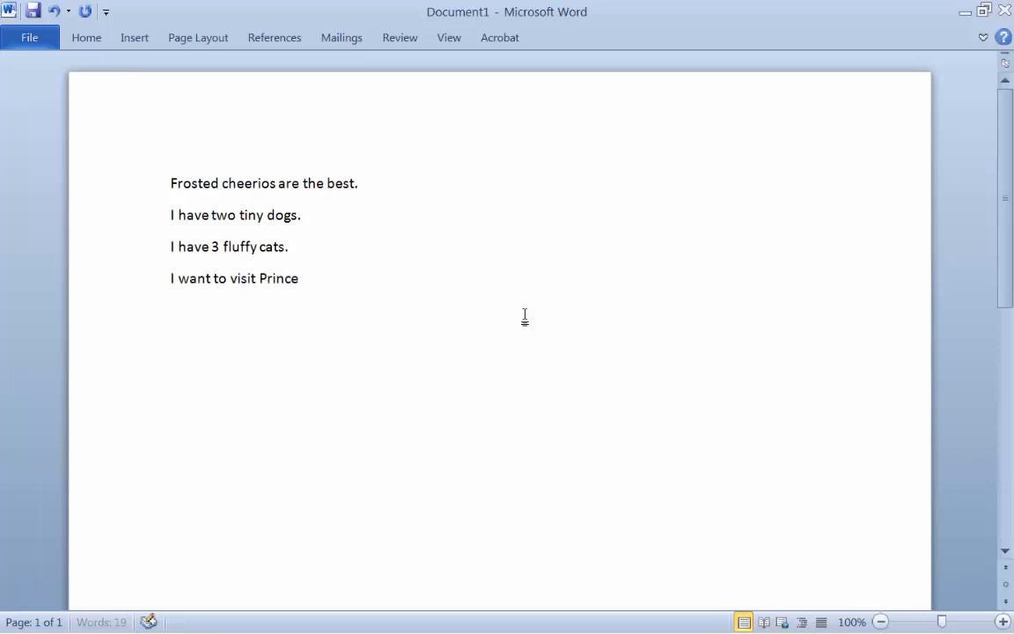
pyautogui.write(' Edward I')
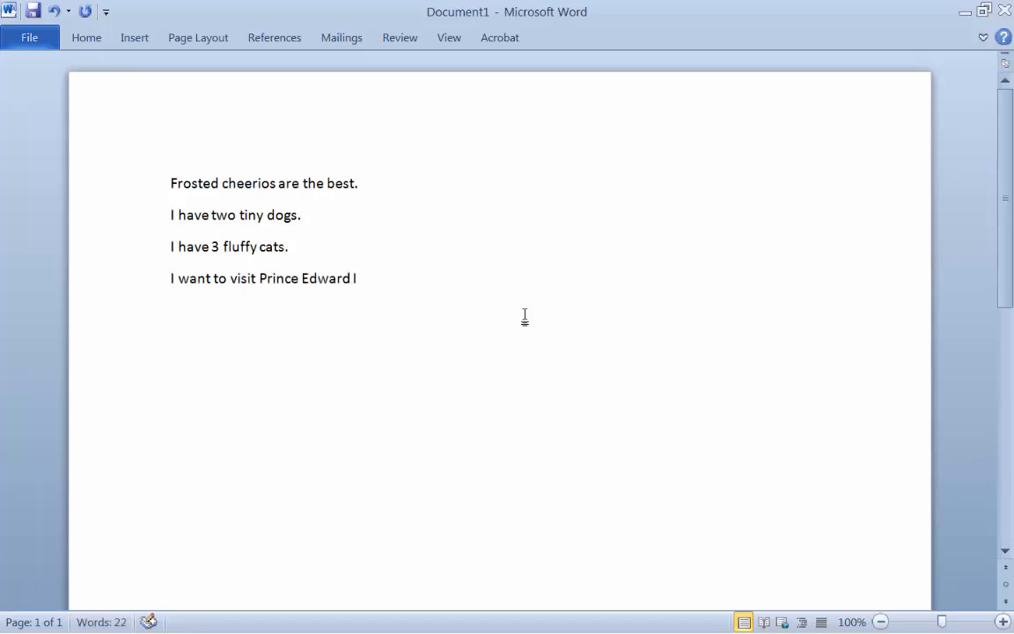
pyautogui.write('sland.')
pyautogui.press('Return')
# - Copy all four sentences and deselect the text
pyautogui.moveTo(170, 183); pyautogui.dragTo(416, 288)
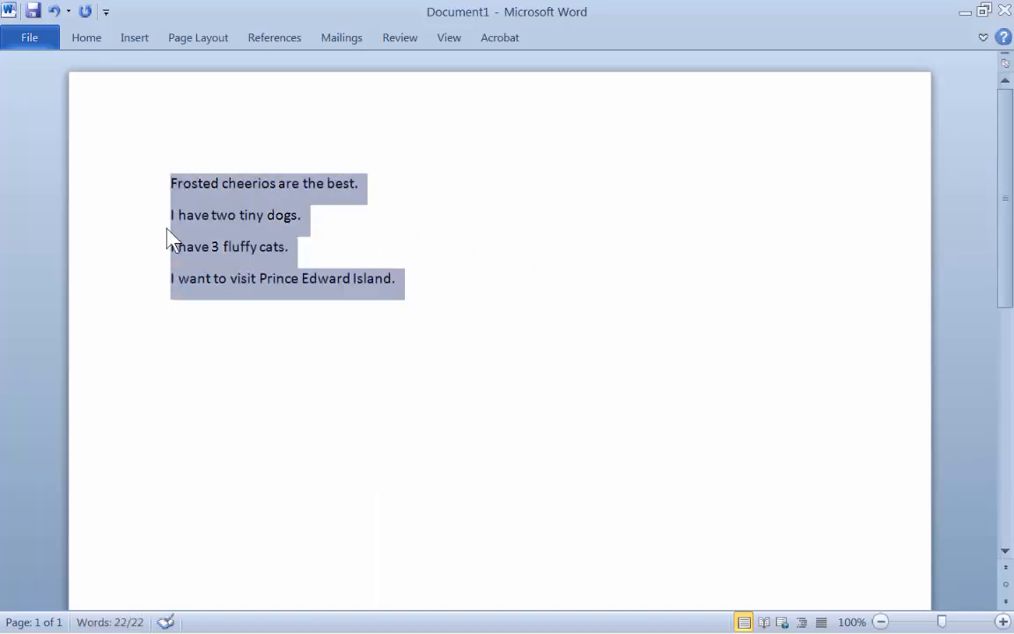
pyautogui.rightClick(243, 192)
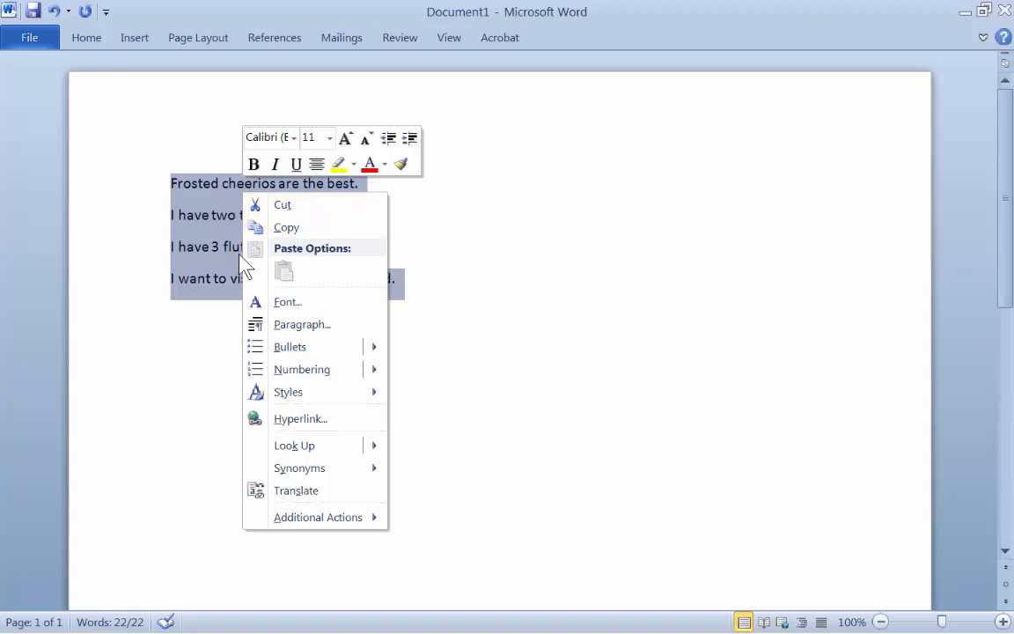
pyautogui.click(285, 232)
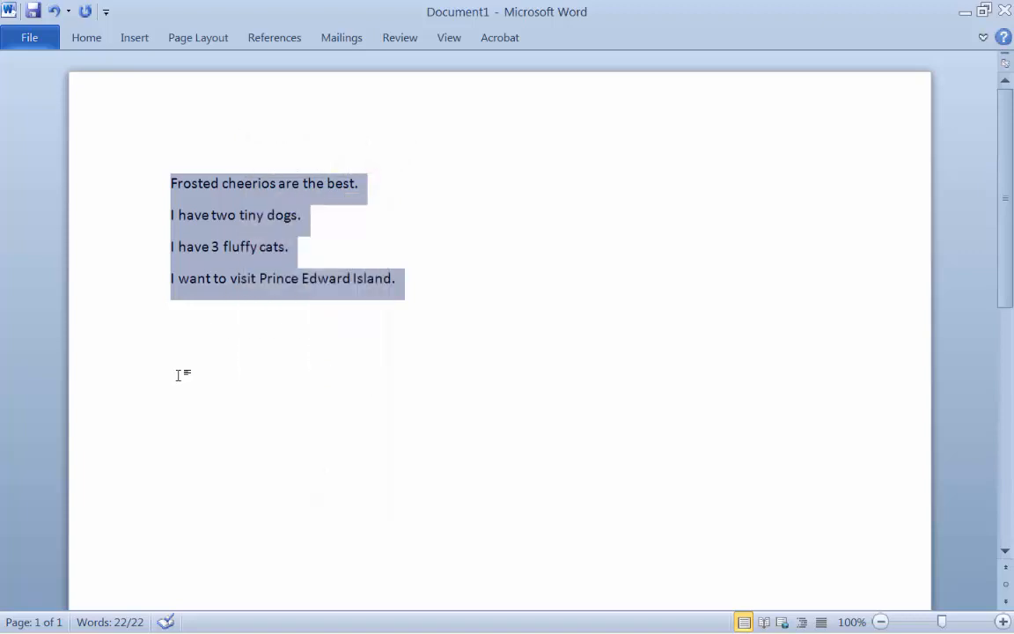
pyautogui.click(179, 374)
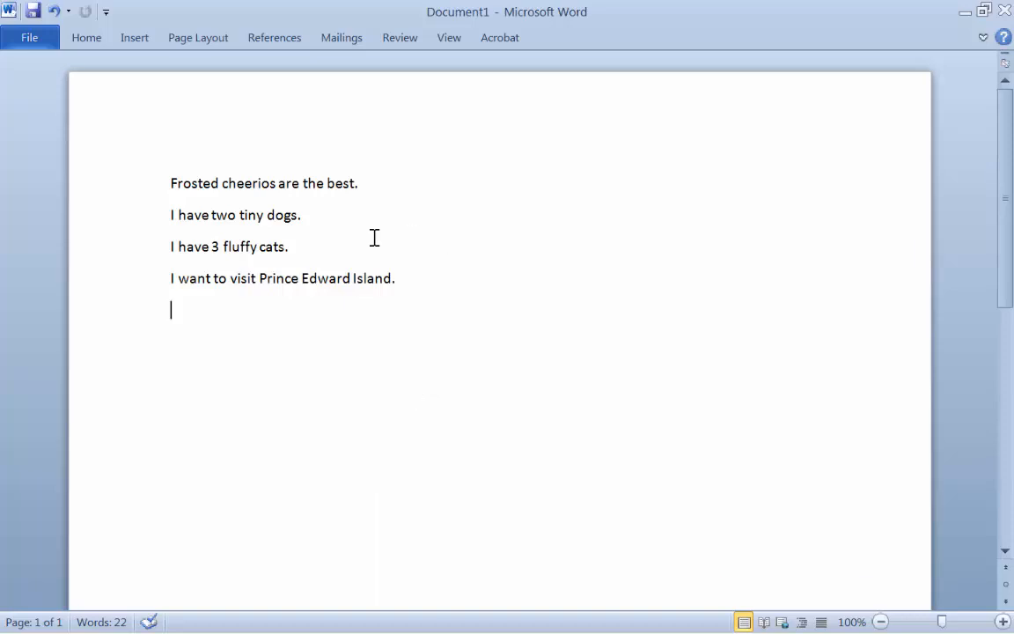
# - Format the four sentences as a numbered list
pyautogui.moveTo(176, 182); pyautogui.dragTo(417, 293)
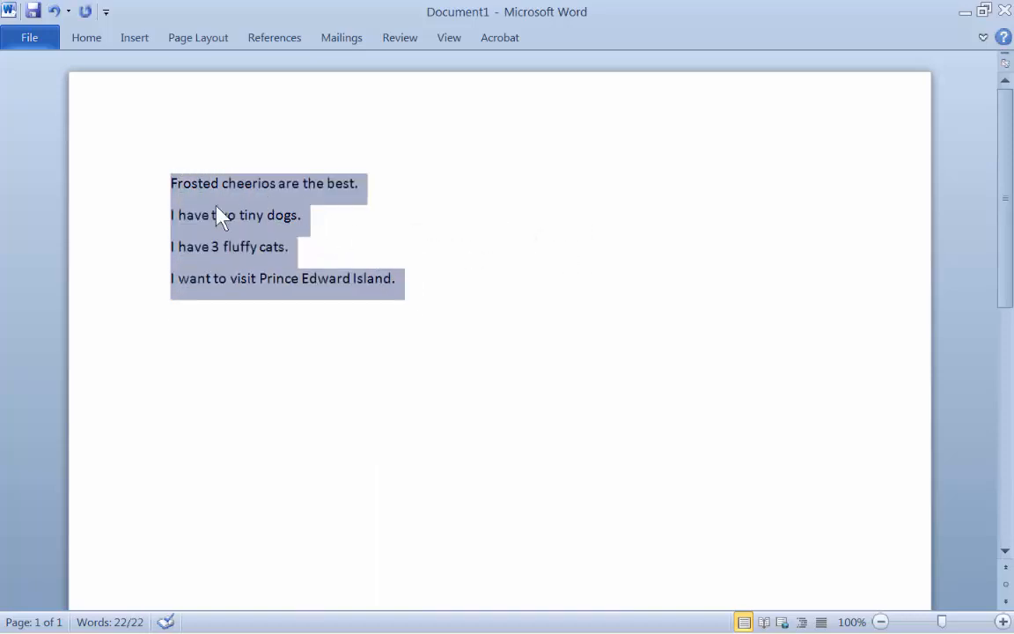
pyautogui.click(85, 38)
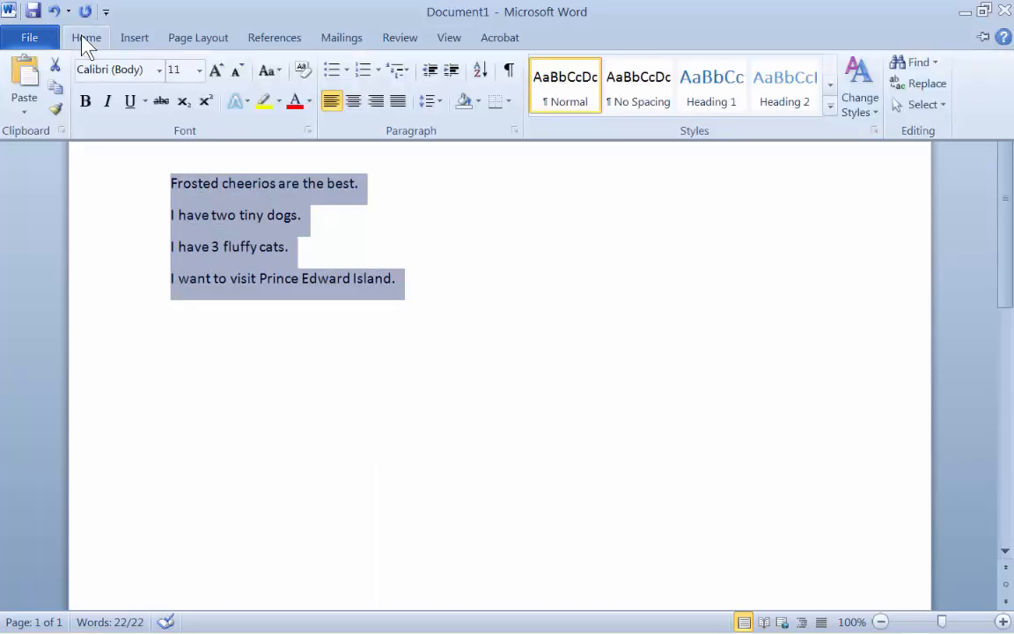
pyautogui.click(368, 74)
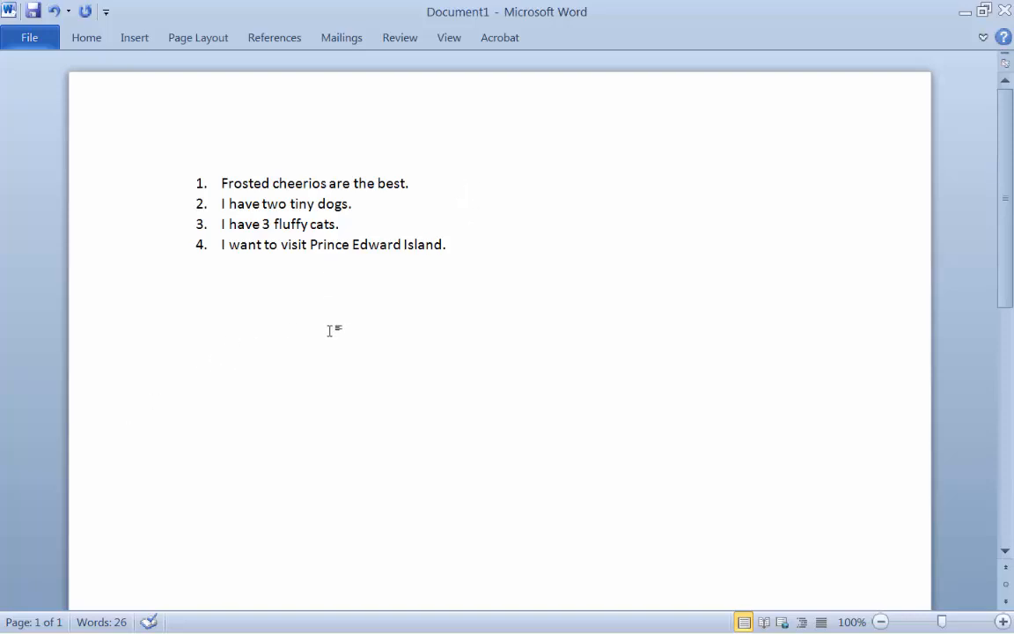
# - Add "I love Italian food." and "My children are amazing." on the line below the numbered list
pyautogui.write('I love Italian')
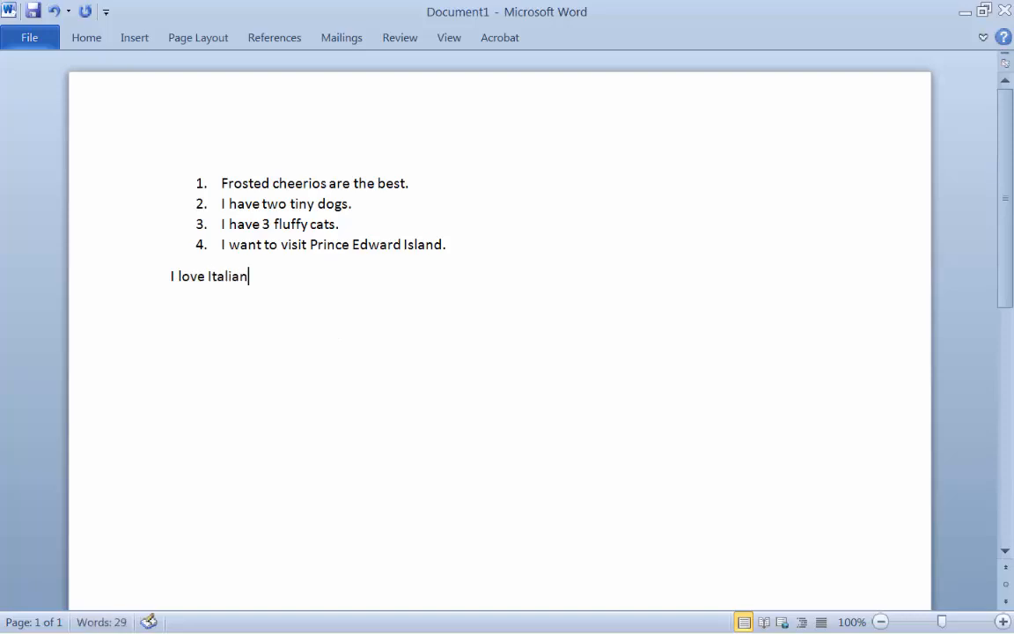
pyautogui.write(' food.  My chil')
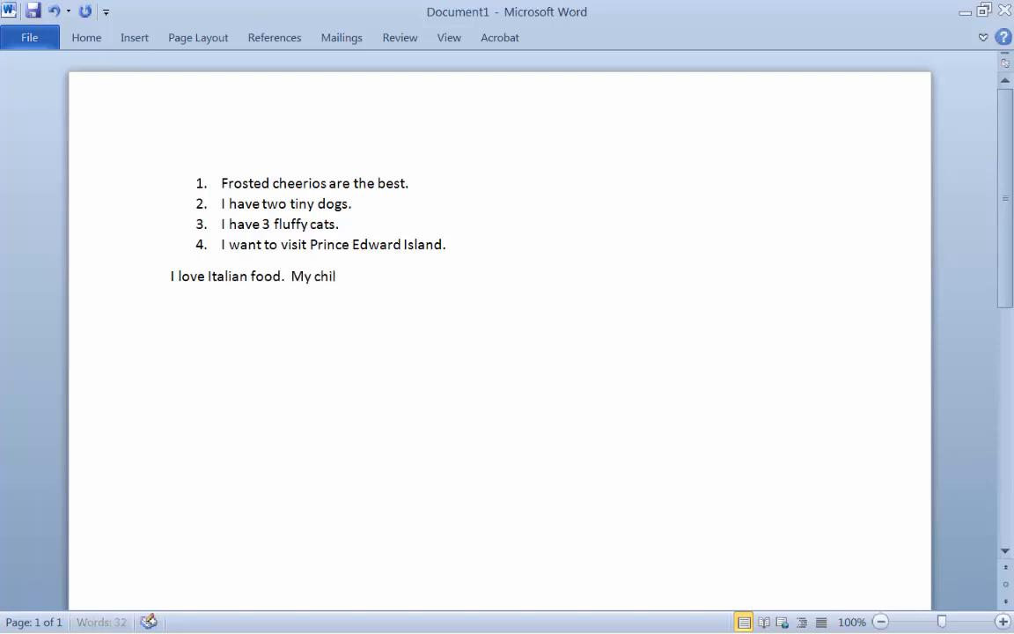
pyautogui.write('dren are amazing.')
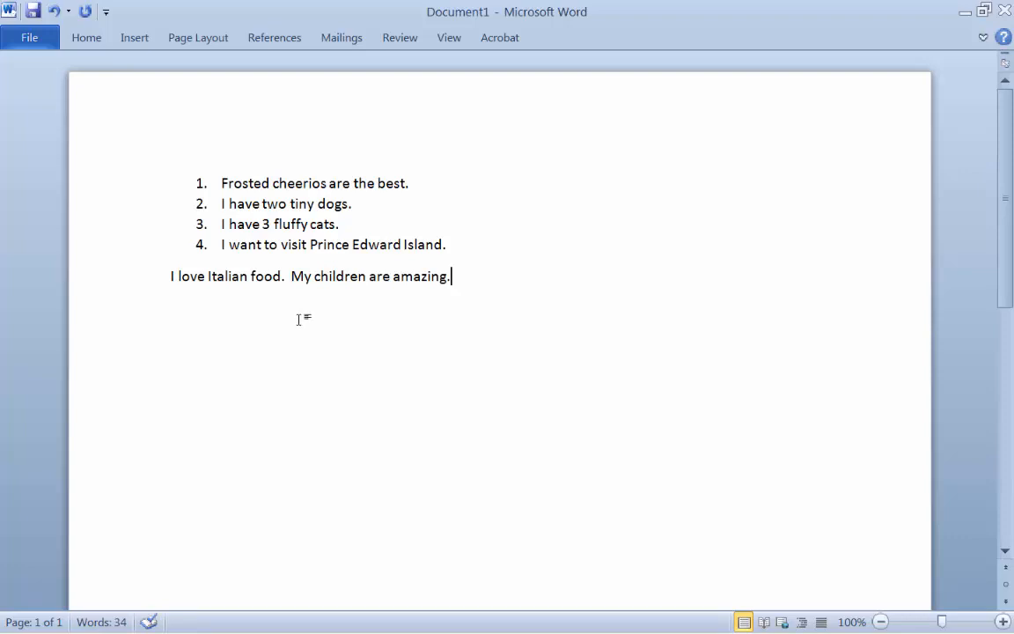
# - Remove the extra spaces before "My children are amazing." and move that sentence to its own line
pyautogui.click(295, 280)
pyautogui.press('BackSpace')
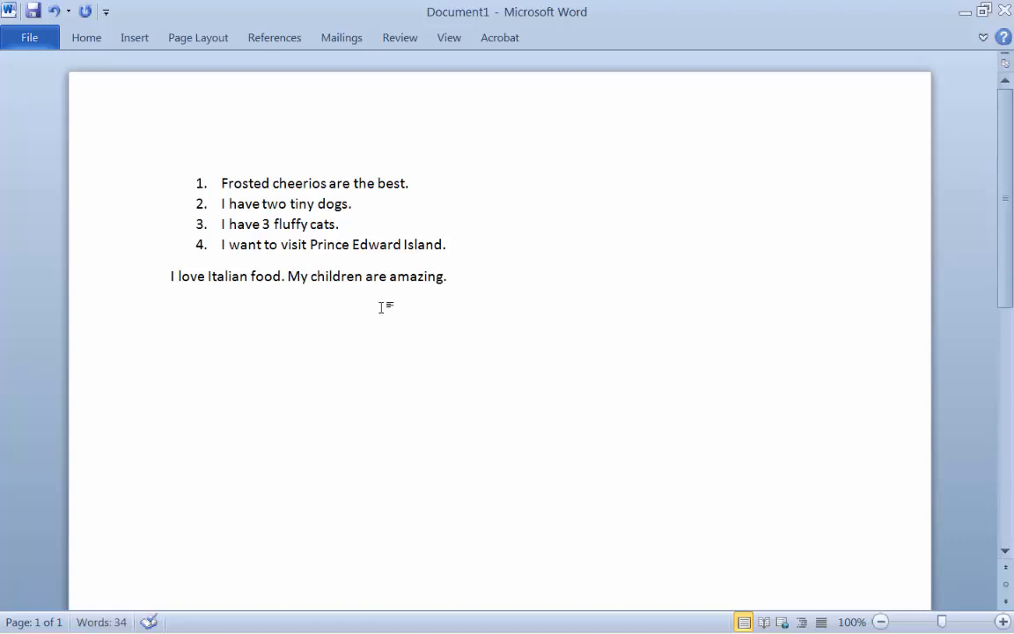
pyautogui.press('BackSpace')
pyautogui.press('Return')
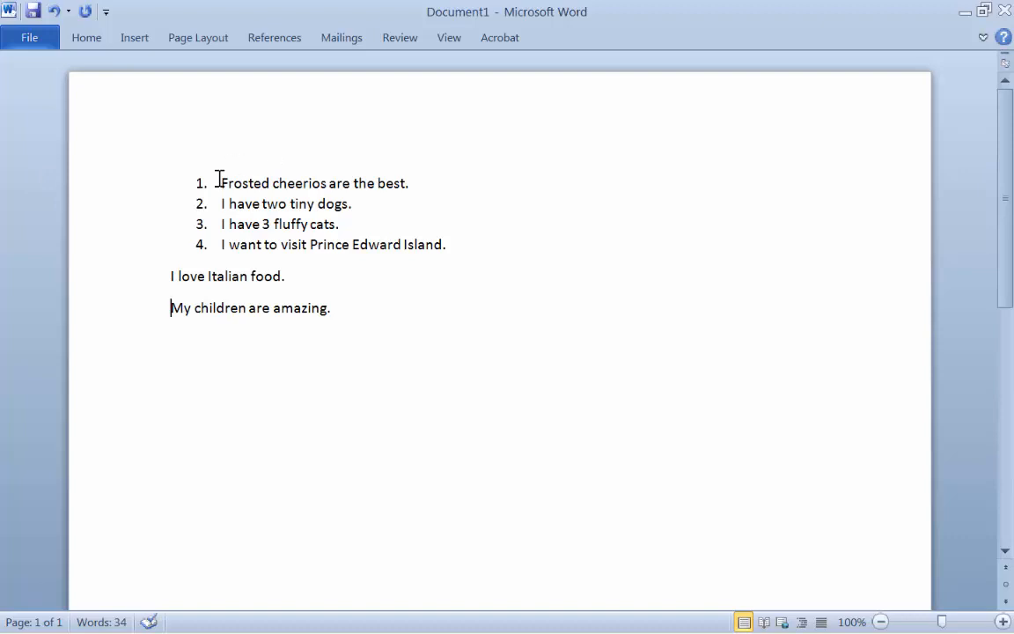
# - Apply numbering to all six sentences so the last two join the list, and deselect the text
pyautogui.moveTo(222, 184); pyautogui.dragTo(383, 304)
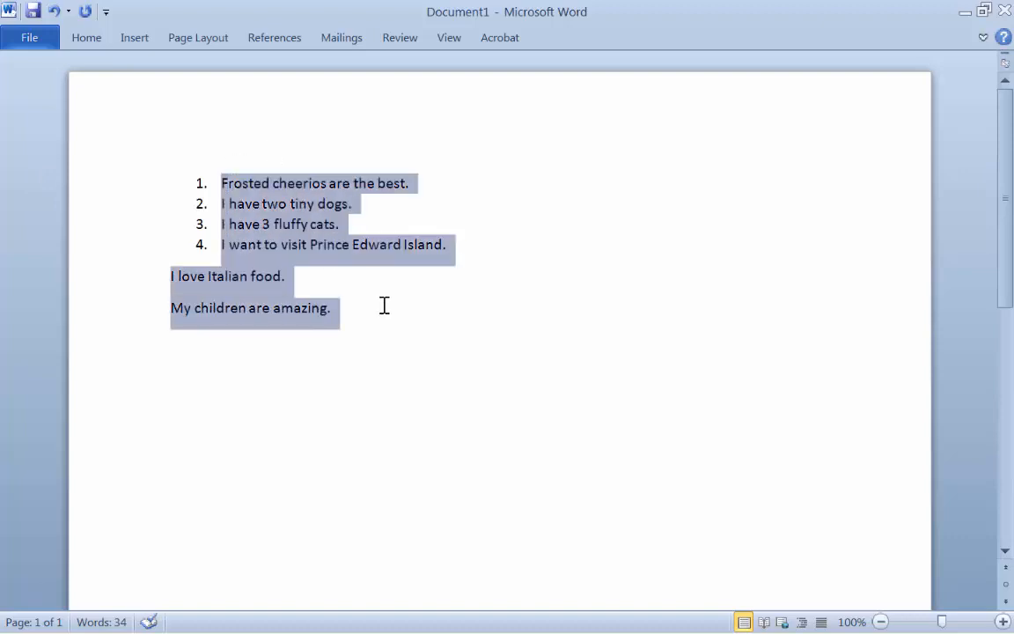
pyautogui.click(107, 39)
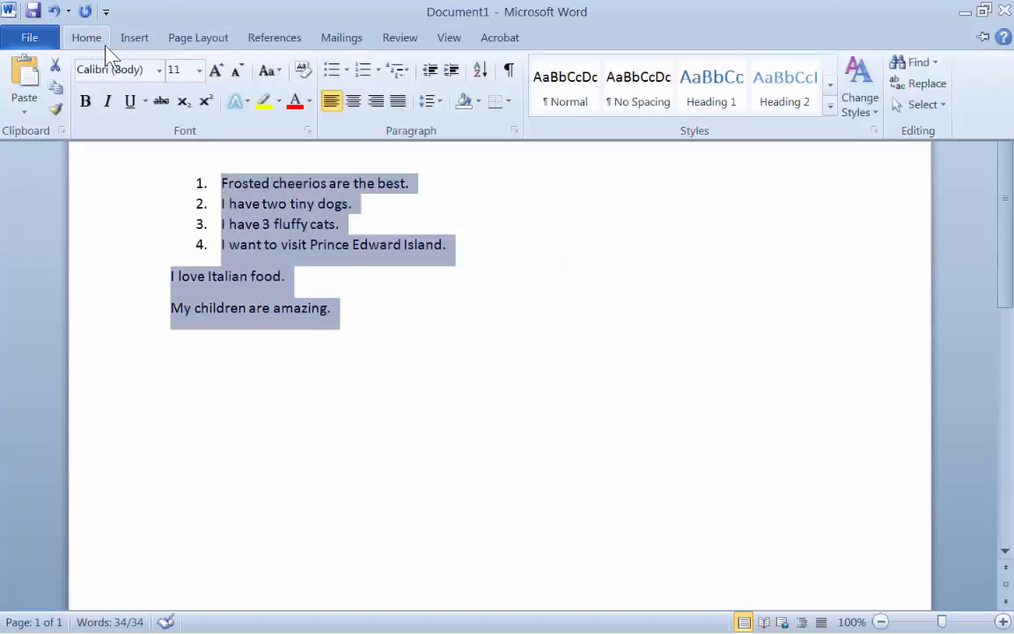
pyautogui.click(361, 72)
pyautogui.click(493, 413)
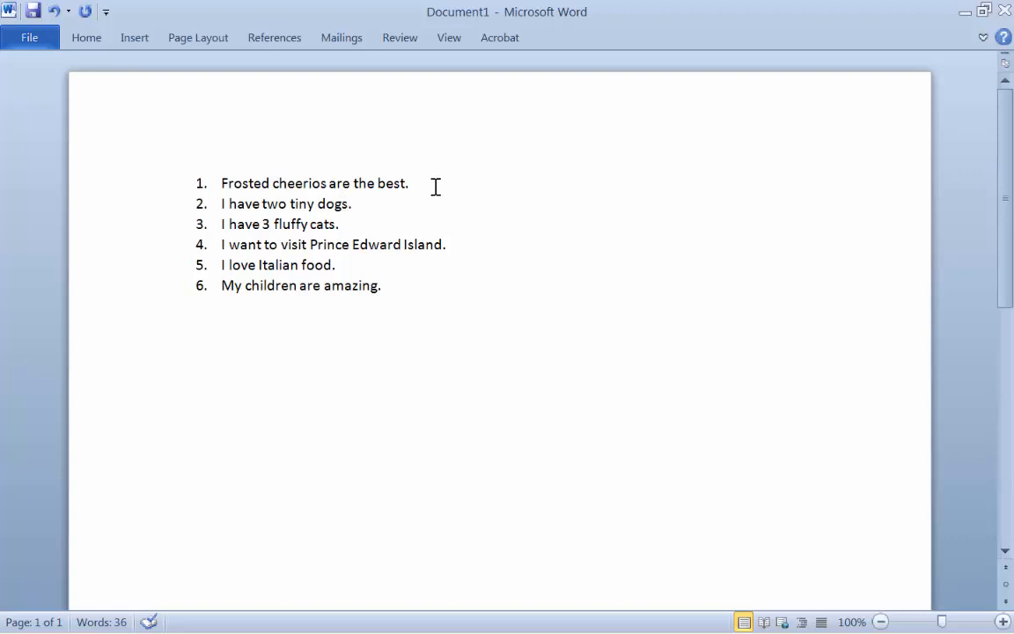
# - Switch to Chrome, search Google in a new tab for "images of frosted cheerios" and open the image results
pyautogui.click(220, 615)
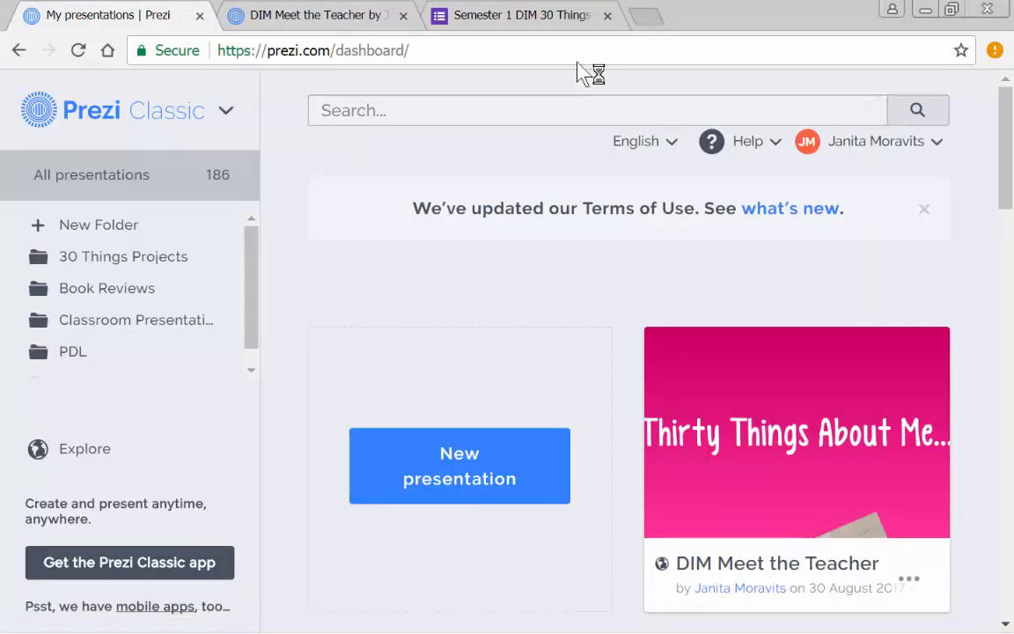
pyautogui.hotkey('ctrl', 't')
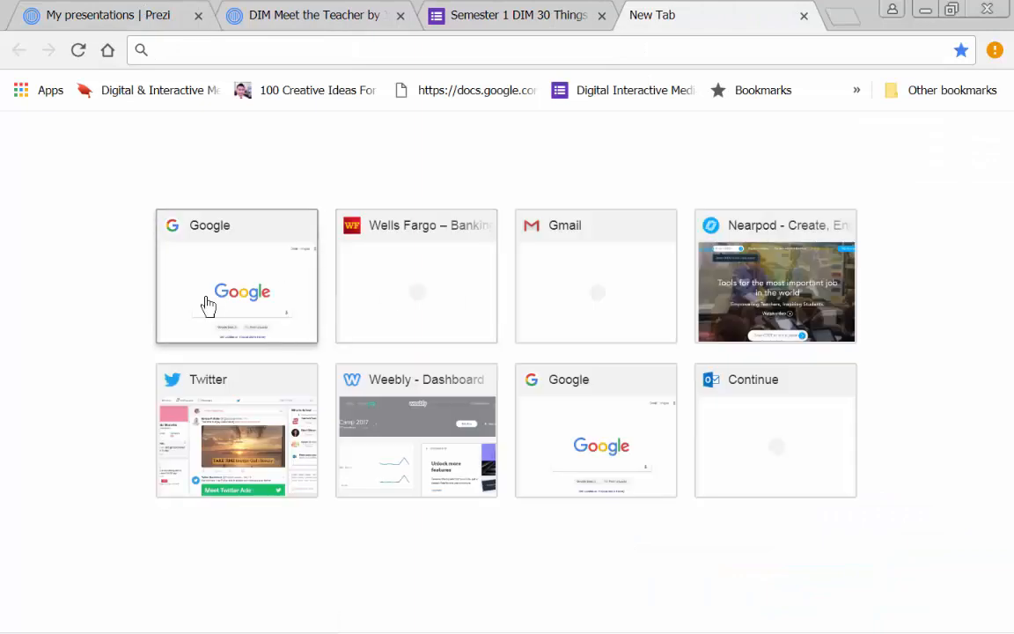
pyautogui.click(208, 305)
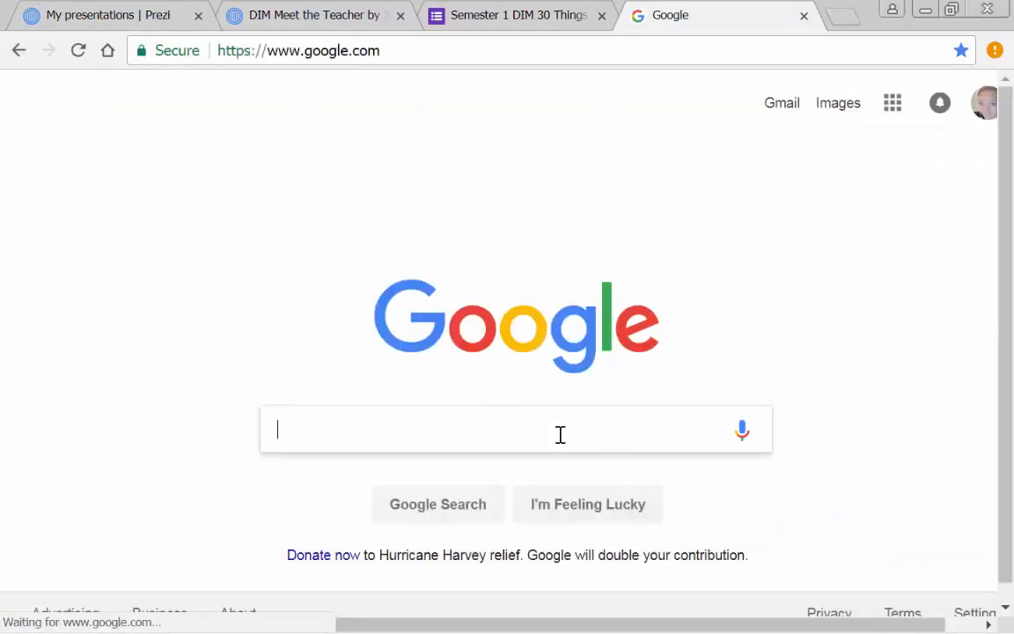
pyautogui.write('ima')
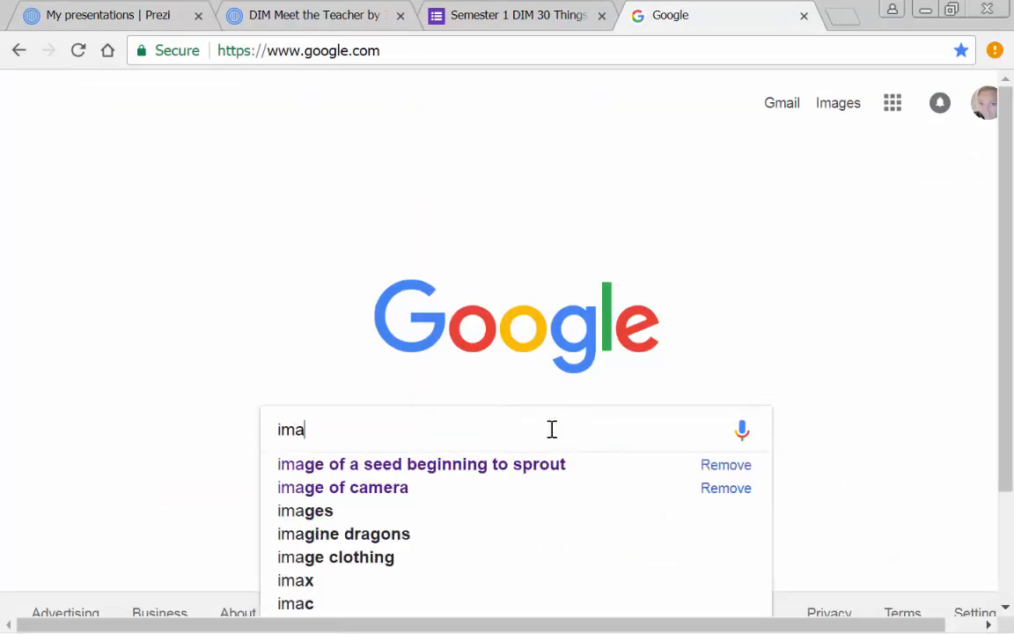
pyautogui.write('ges of fro')
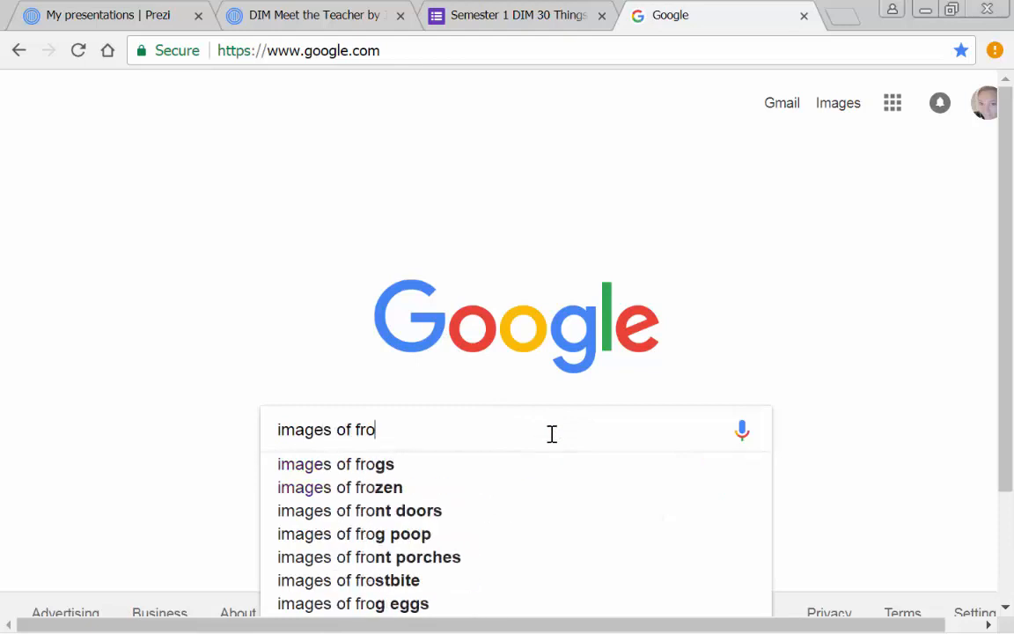
pyautogui.write('sted cheer')
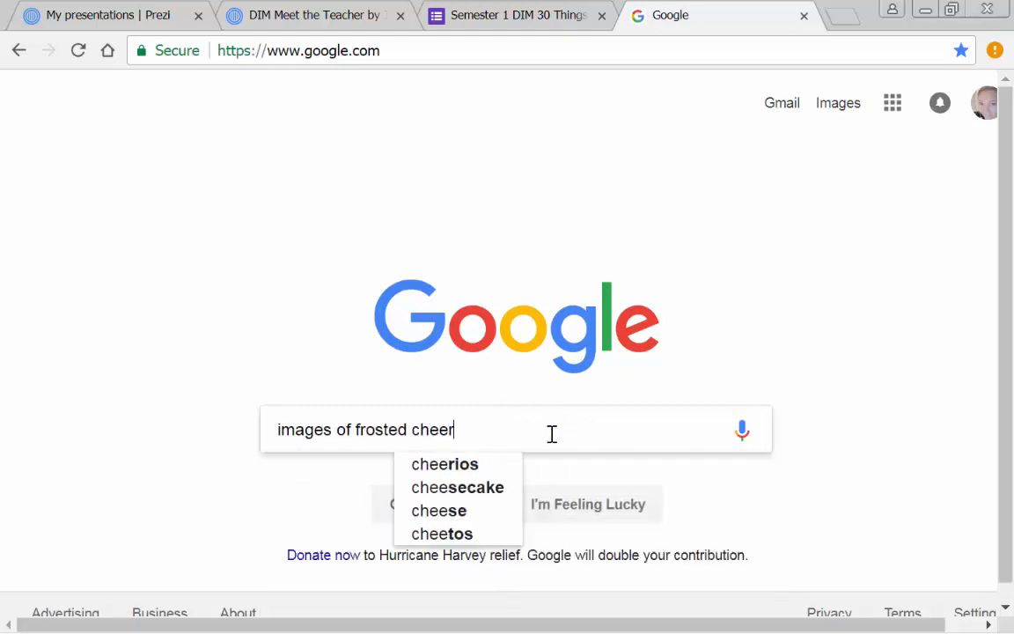
pyautogui.write('ios')
pyautogui.press('Return')
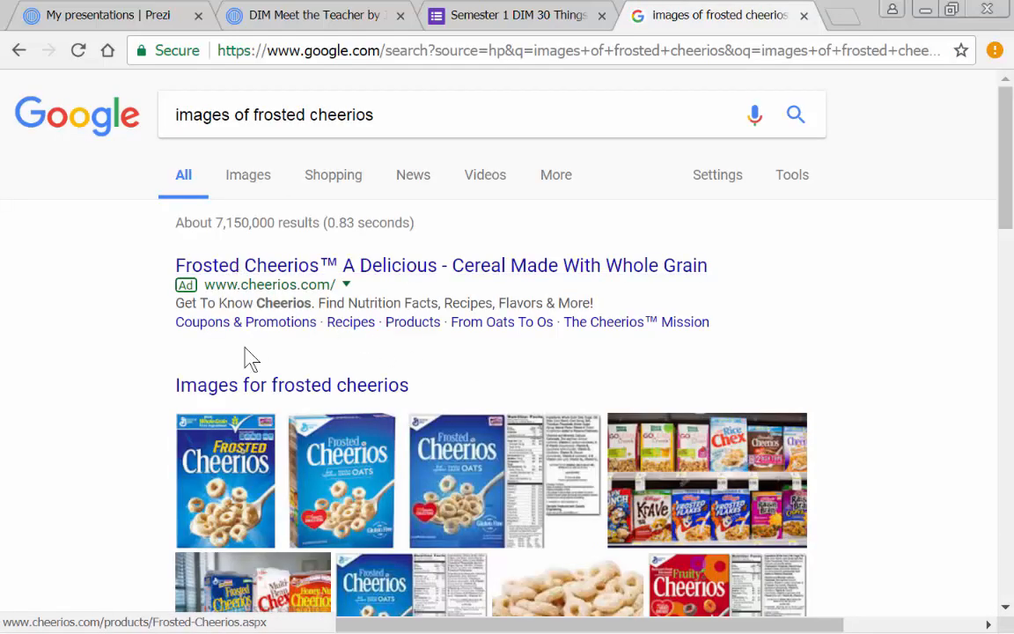
pyautogui.click(261, 387)
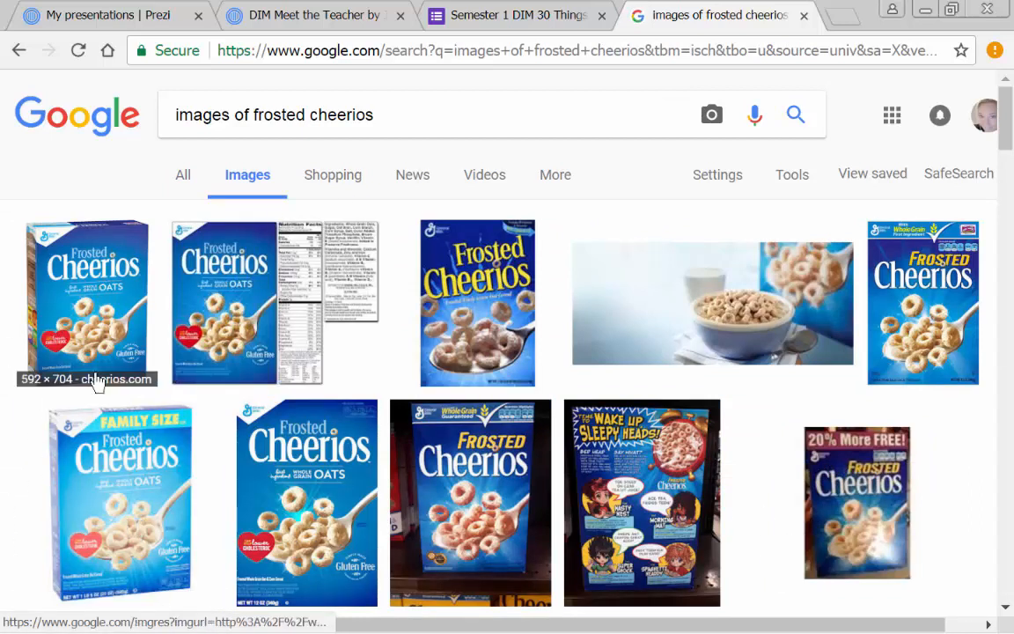
# - Start saving the third Frosted Cheerios image in the first row, creating and opening a Desktop folder named "30 Things Images Folder" for it
pyautogui.rightClick(464, 259)
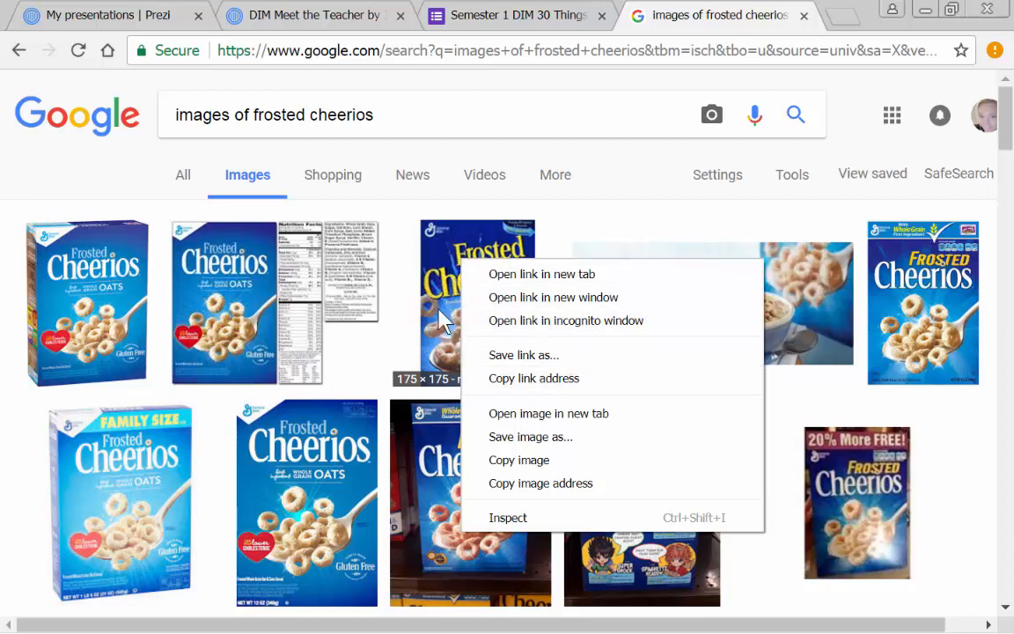
pyautogui.click(553, 445)
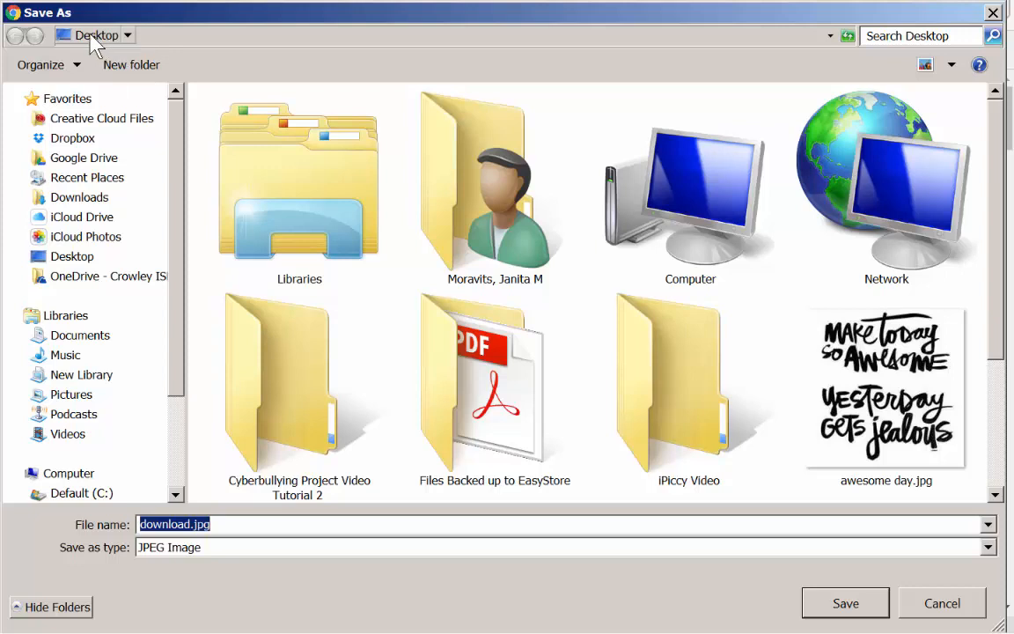
pyautogui.click(89, 38)
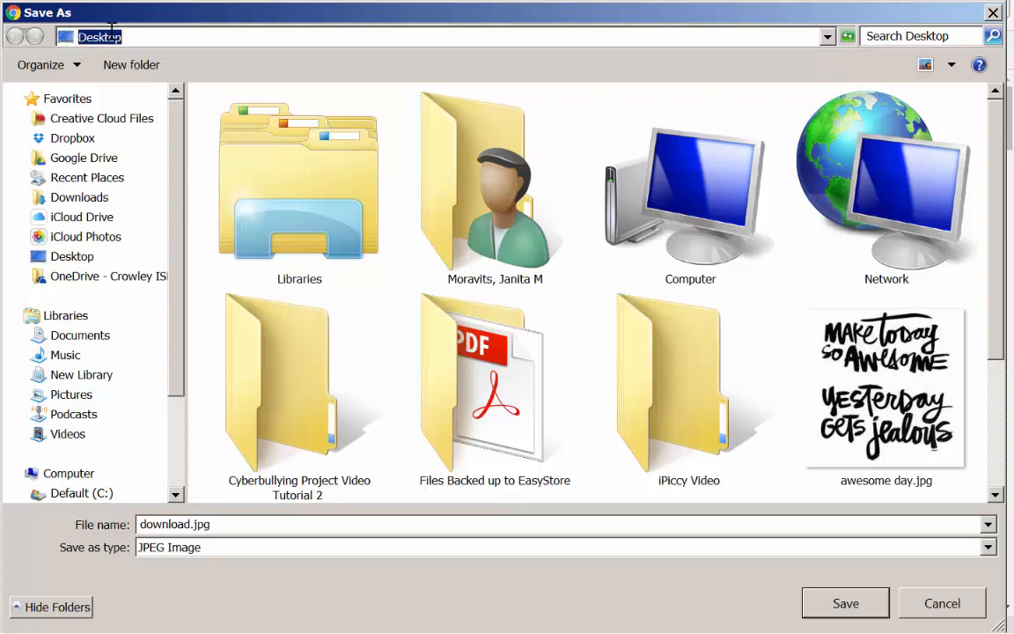
pyautogui.click(150, 65)
pyautogui.click(149, 66)
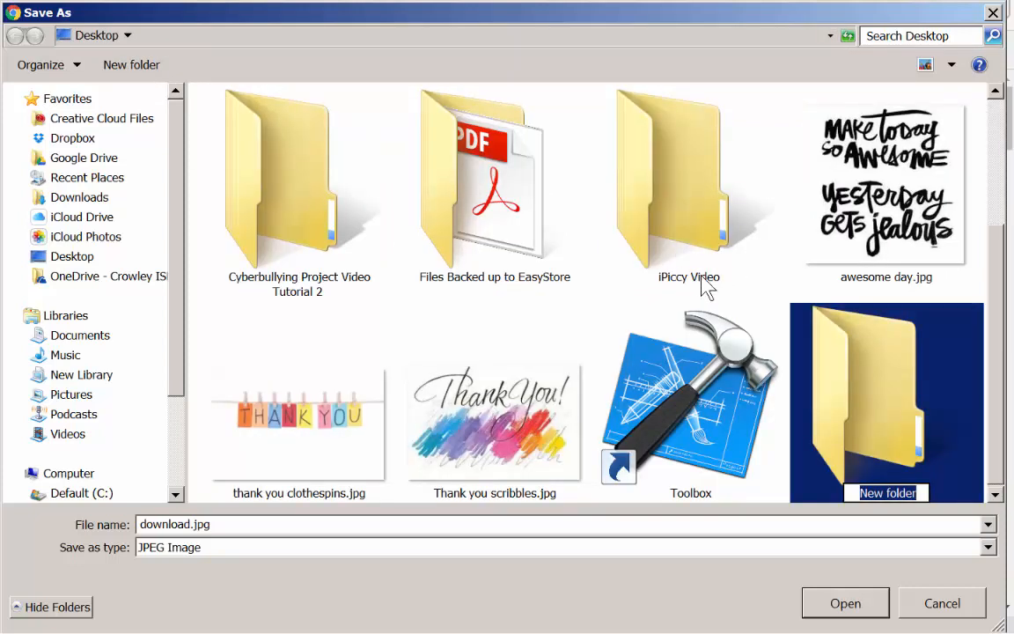
pyautogui.write('3')
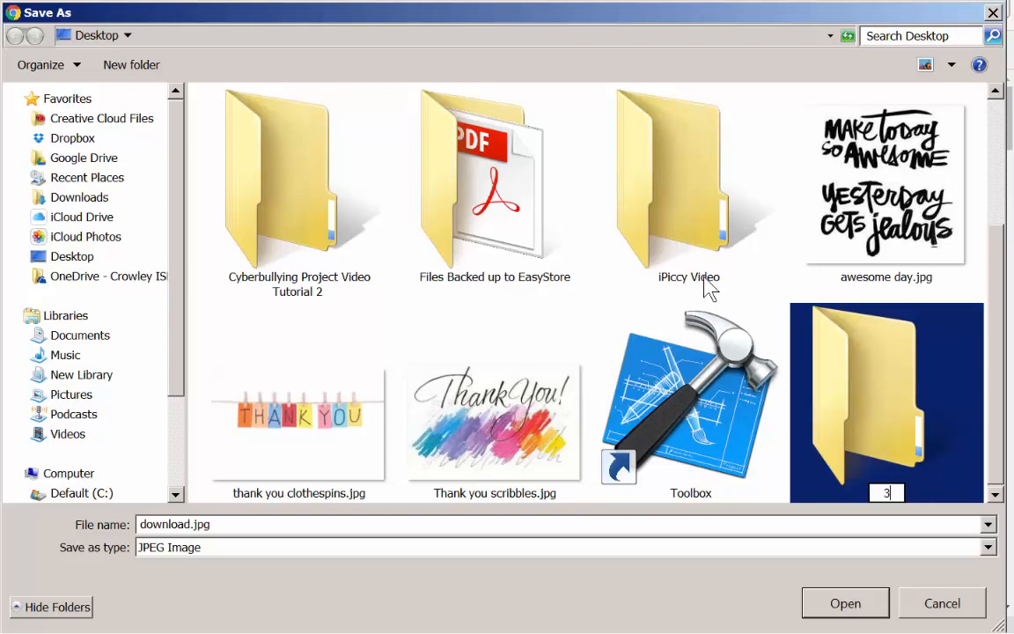
pyautogui.write('0 Things ')
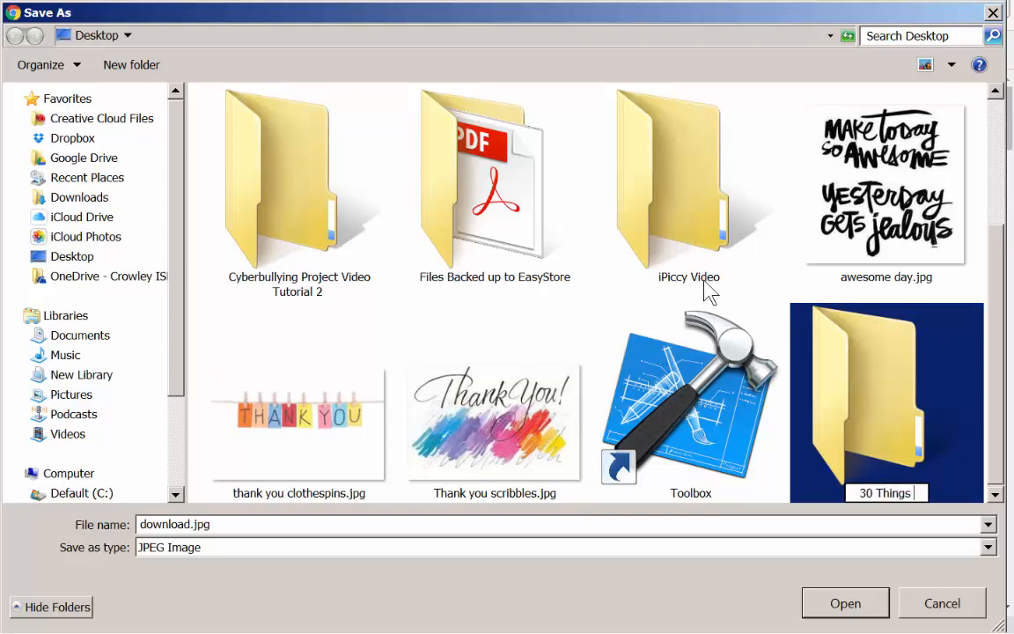
pyautogui.write('Images Folder')
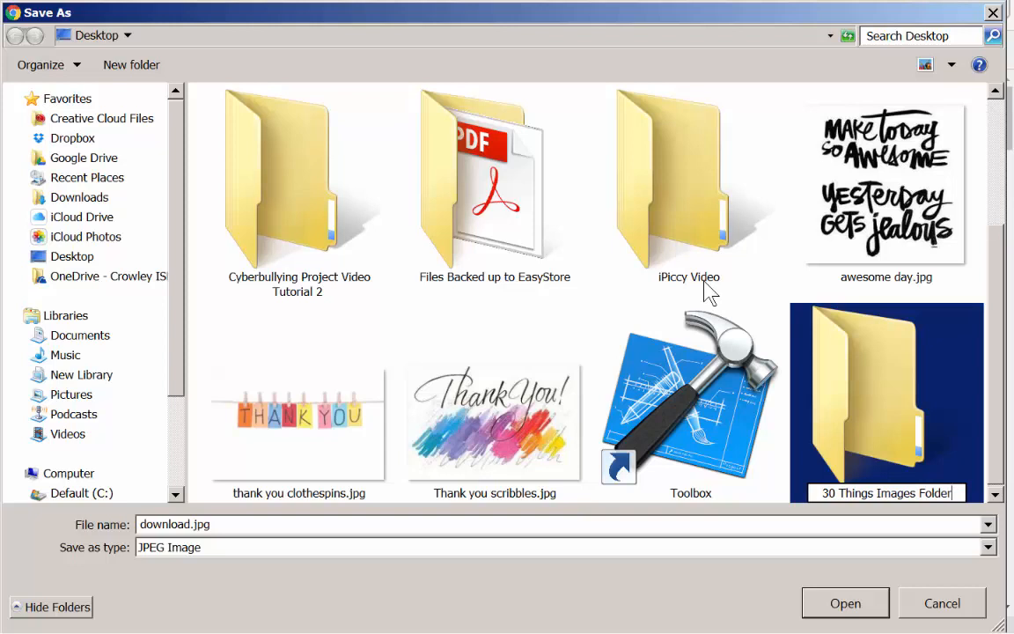
pyautogui.press('Return')
pyautogui.doubleClick(892, 369)
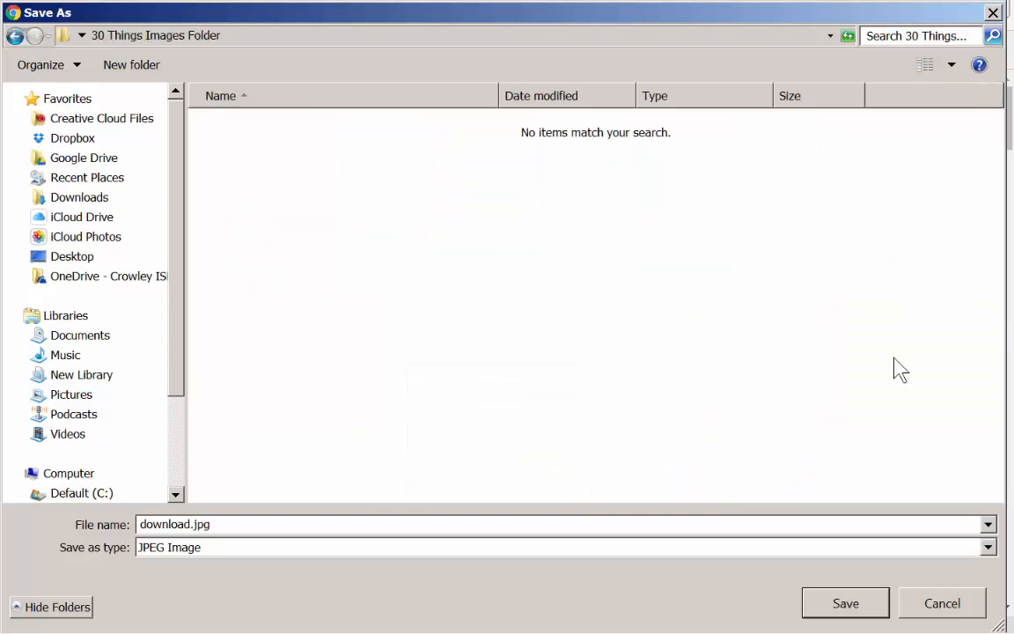
# - Name the image file "1 Frosted Cheerios" and save it in the new folder
pyautogui.tripleClick(230, 520)
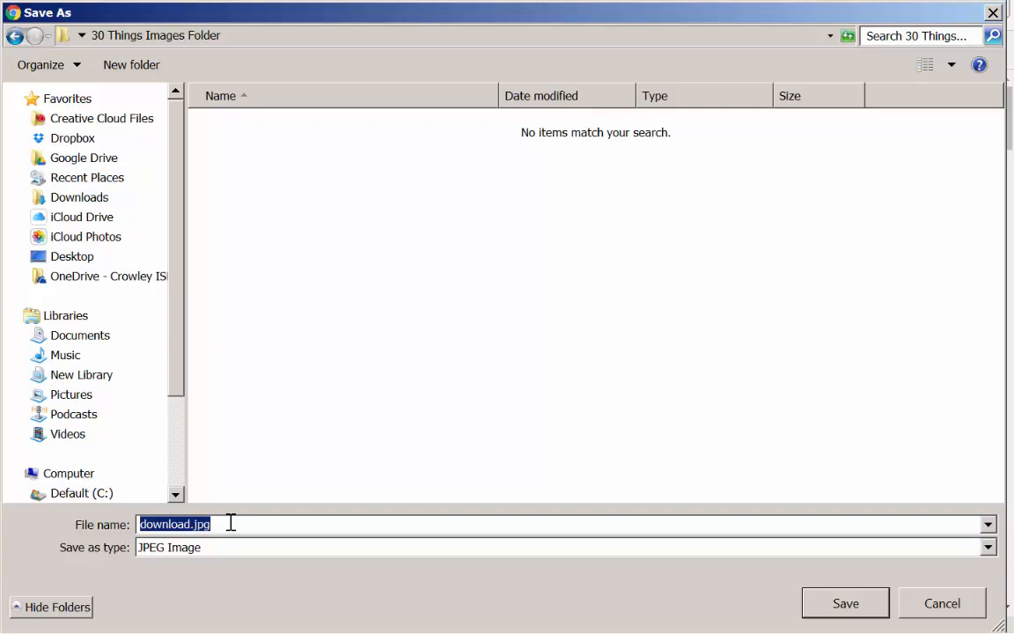
pyautogui.write('1 Frosted Cheerios')
pyautogui.press('Return')
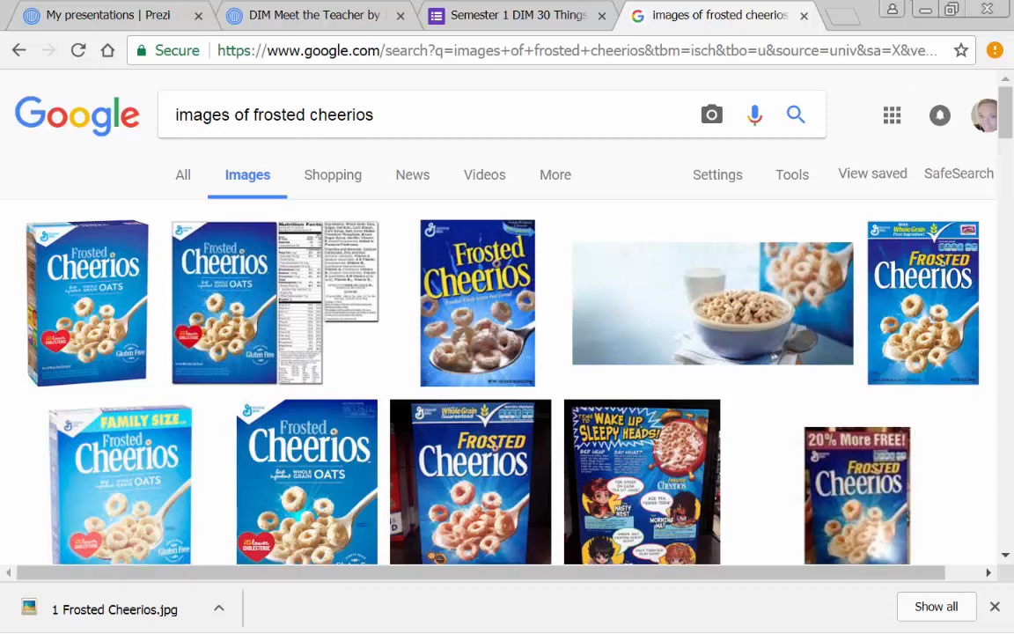
# - Check the numbered fact list in Word for the next topic and return to the image search in Chrome
pyautogui.click(635, 616)
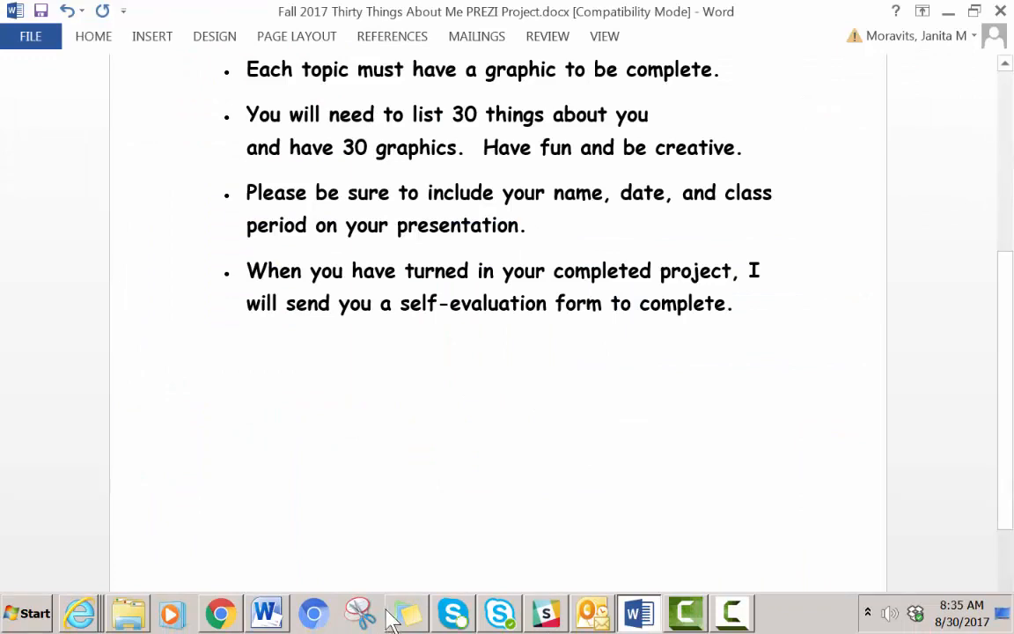
pyautogui.click(269, 616)
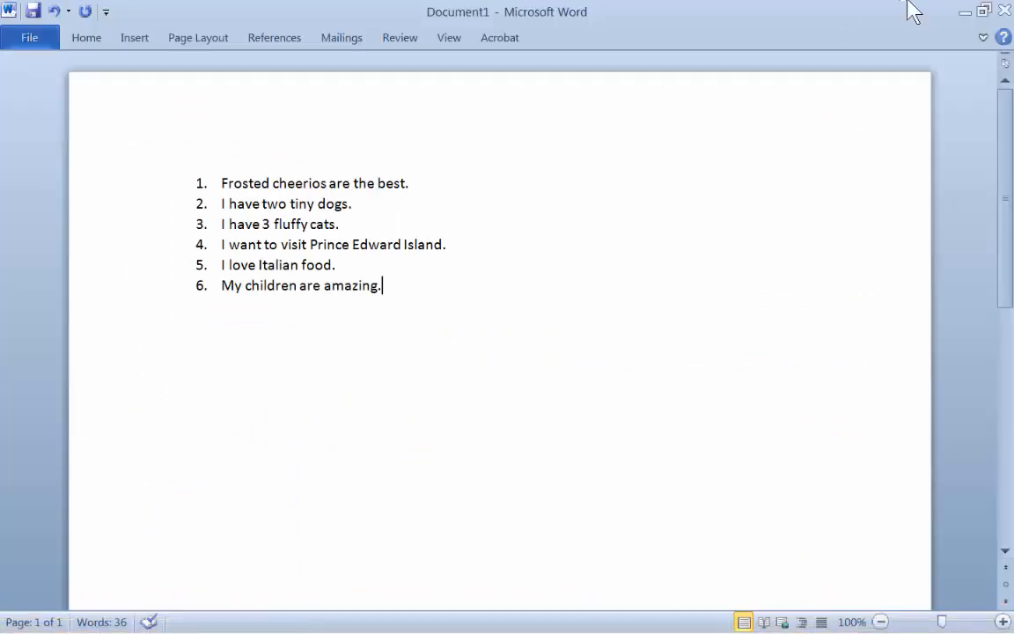
pyautogui.click(965, 12)
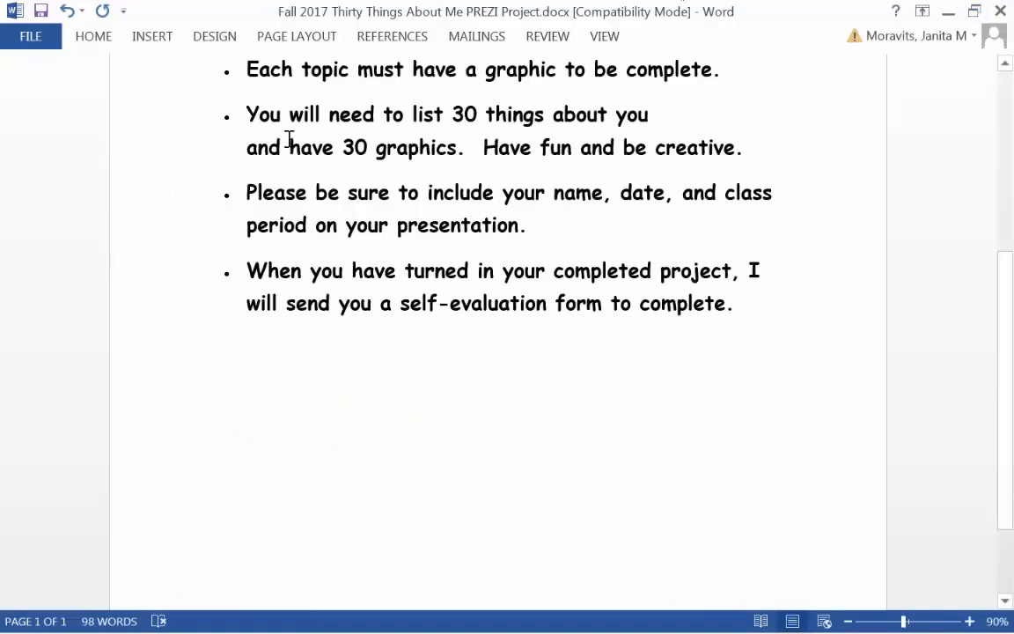
pyautogui.click(945, 12)
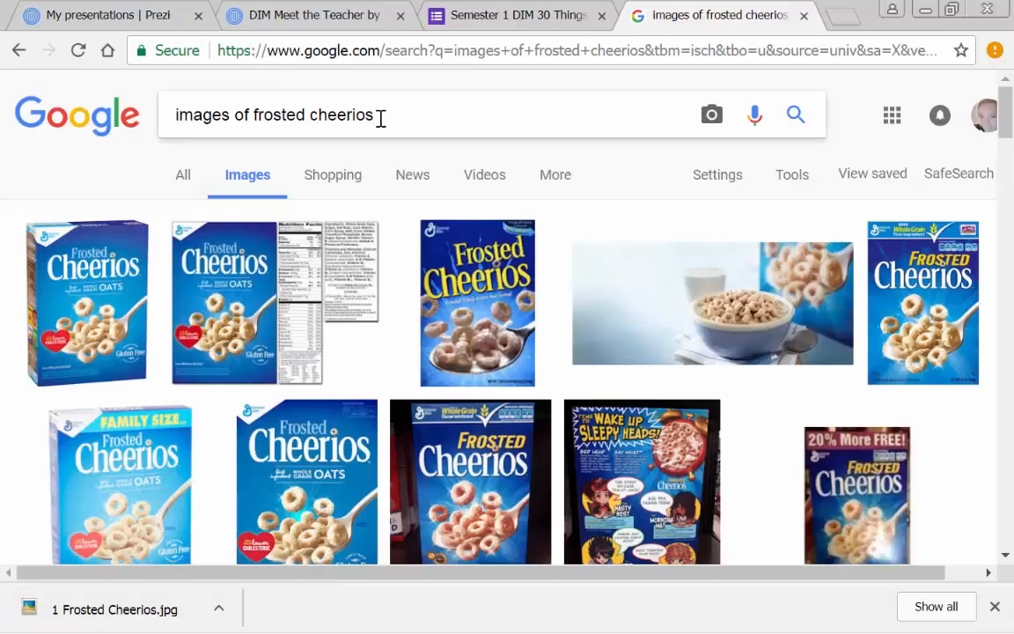
# - Replace the image search query with "images of two tiny dogs" and run the search
pyautogui.moveTo(366, 114); pyautogui.dragTo(131, 144)
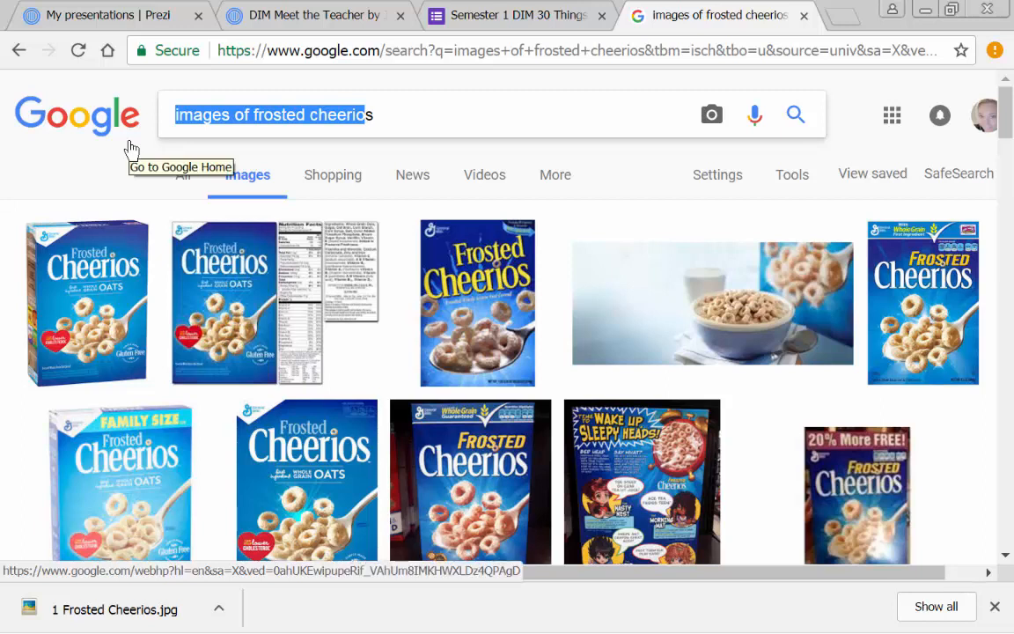
pyautogui.write('mis')
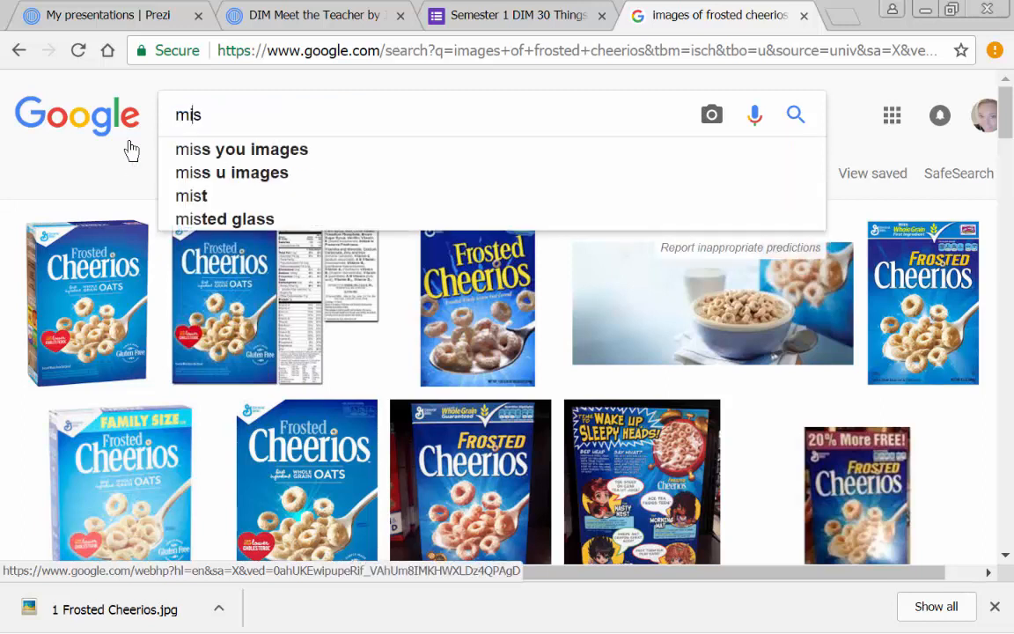
pyautogui.press('BackSpace')
pyautogui.press('BackSpace')
pyautogui.press('BackSpace')
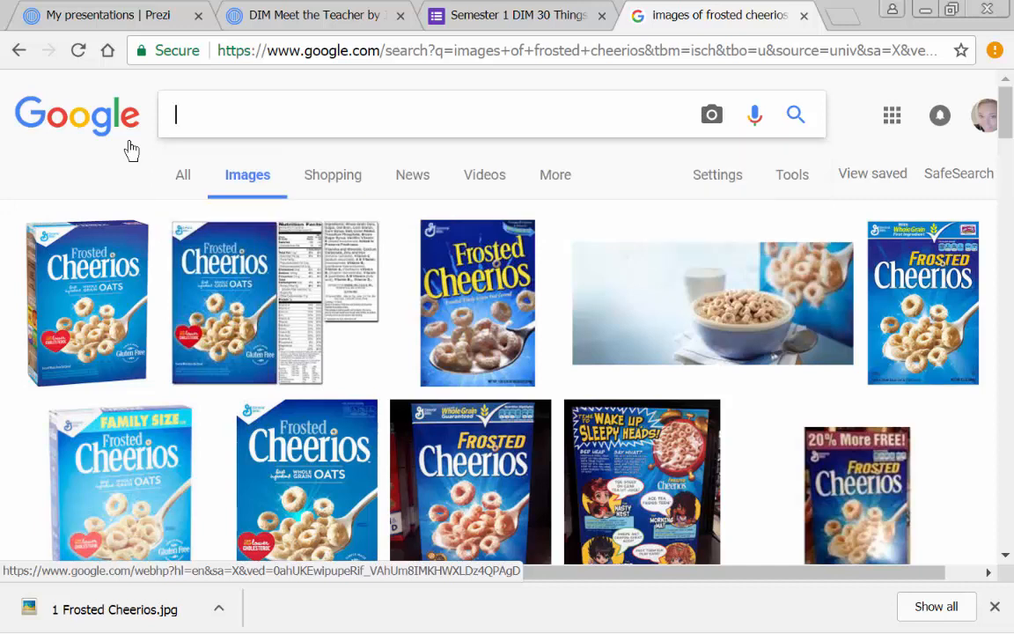
pyautogui.write('images of ')
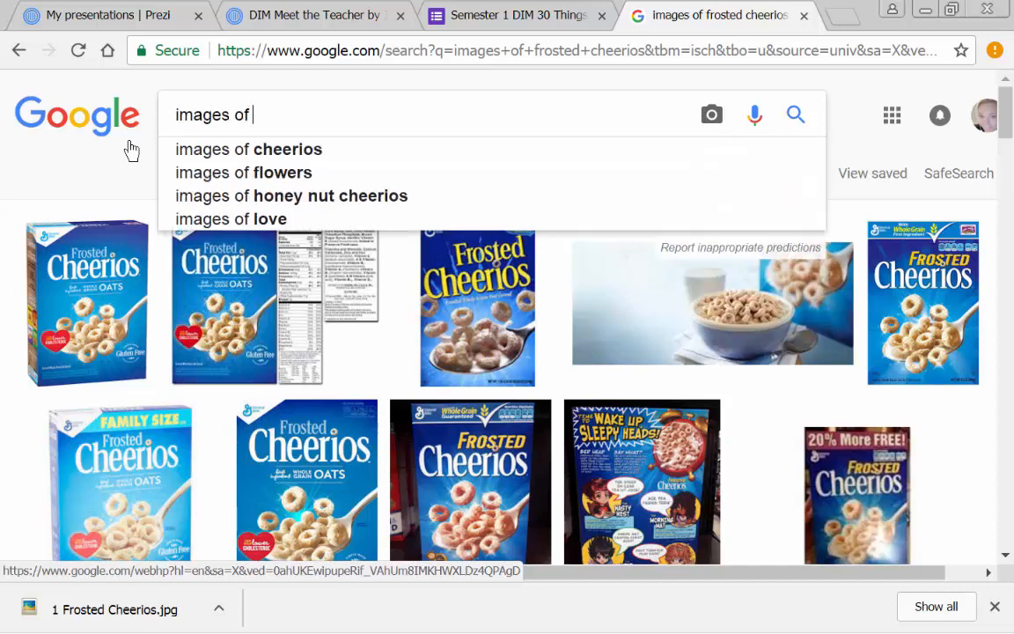
pyautogui.write('two tiny')
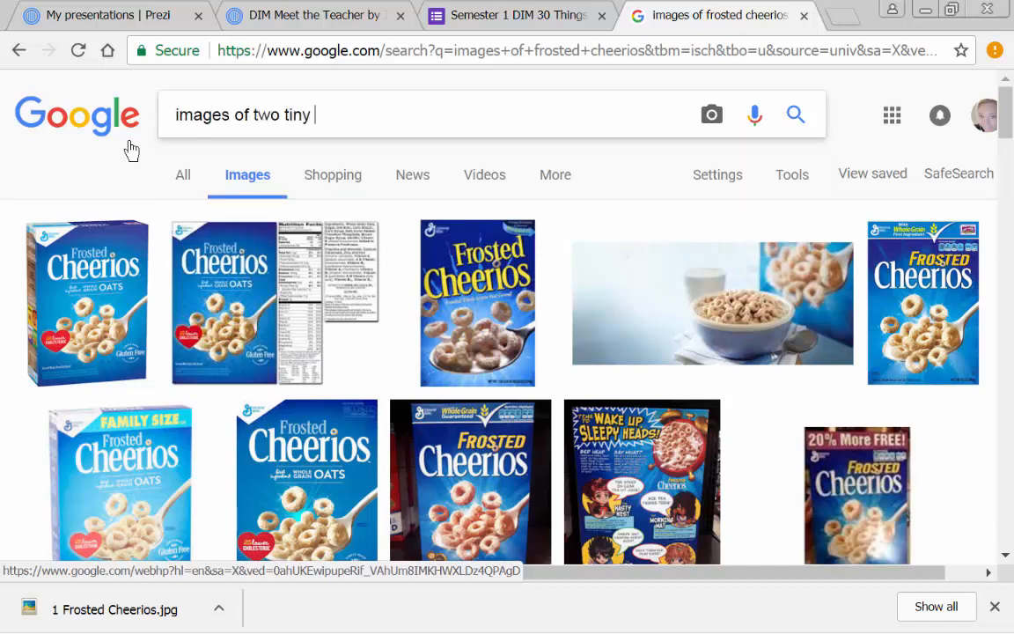
pyautogui.write(' dogs')
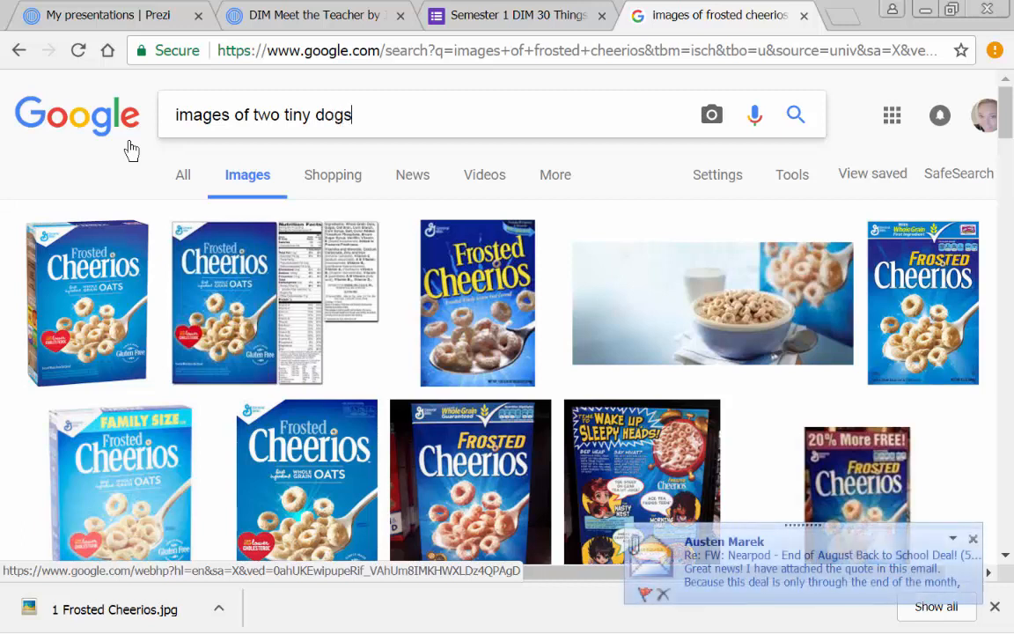
pyautogui.press('Return')
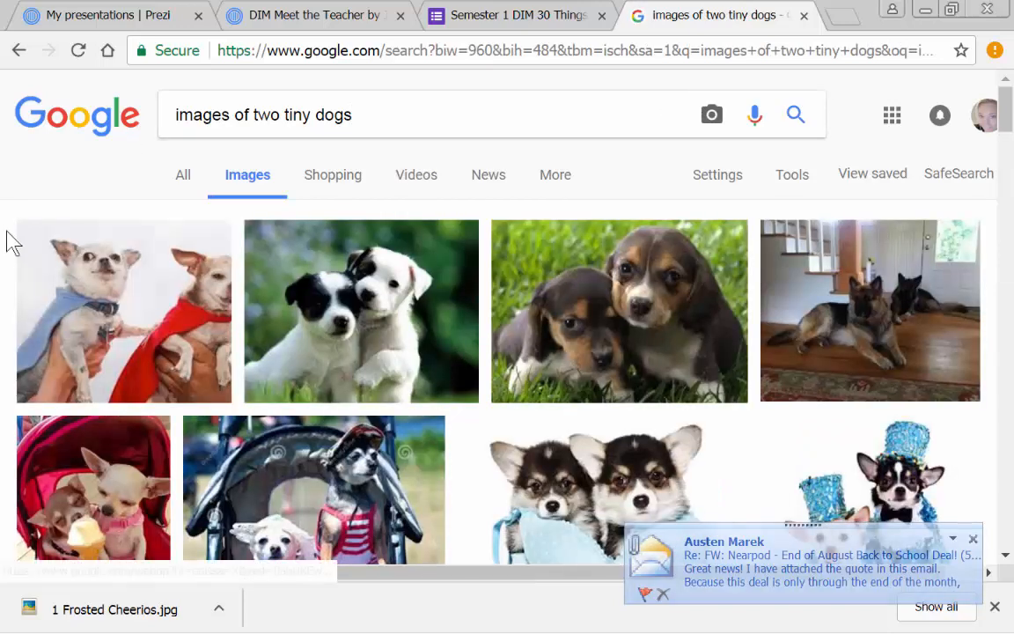
# - Save the image of the black and the cream chihuahua puppies on carpet as "2 tiny dogs" in the 30 Things Images Folder
pyautogui.scroll(-2, 167, 355)
pyautogui.scroll(-1, 167, 355)
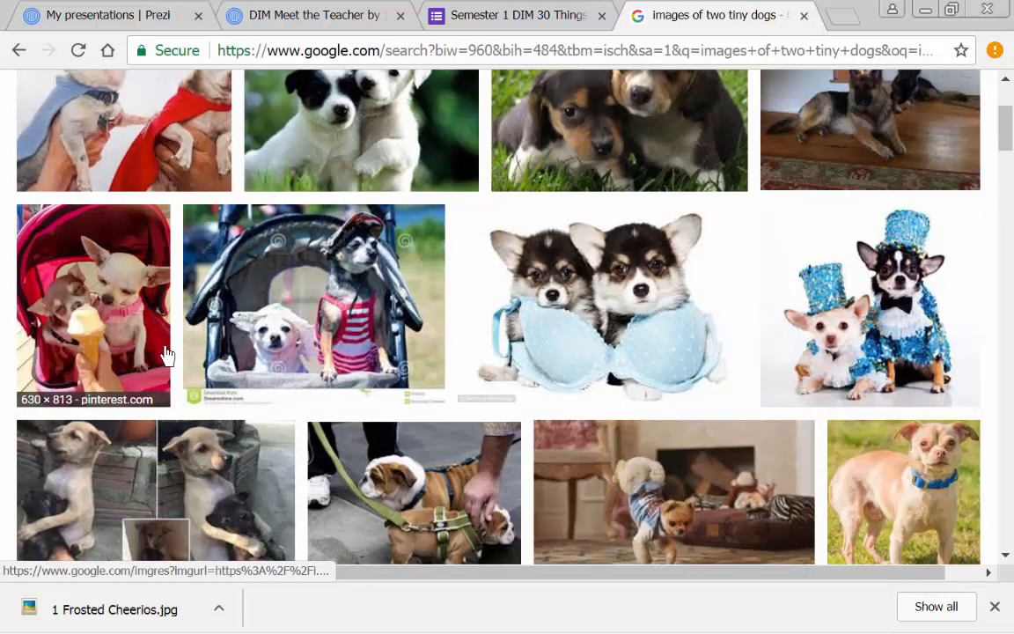
pyautogui.scroll(-1, 167, 354)
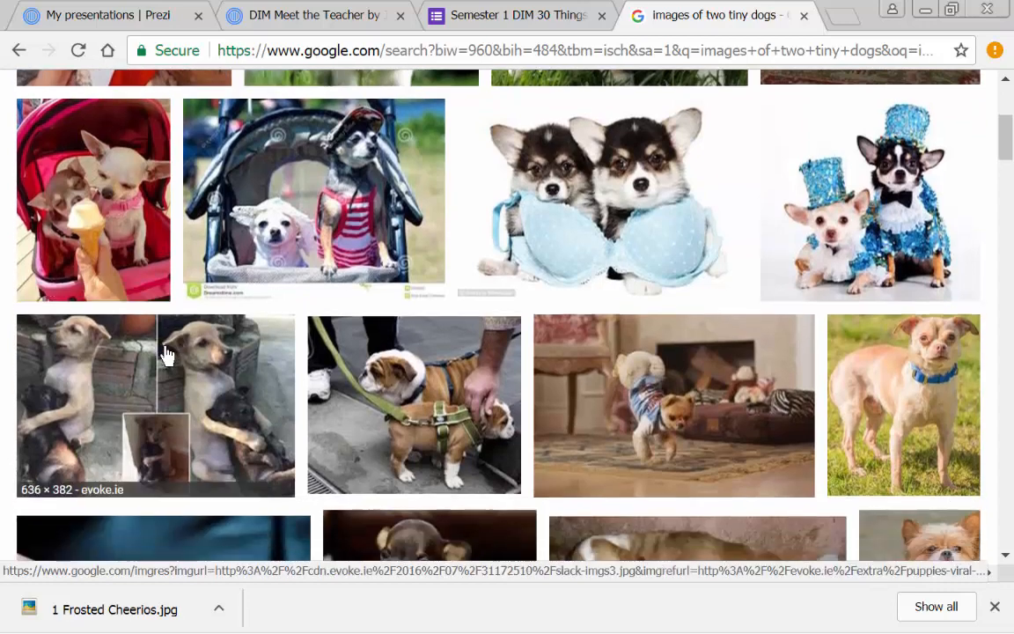
pyautogui.scroll(-1, 167, 355)
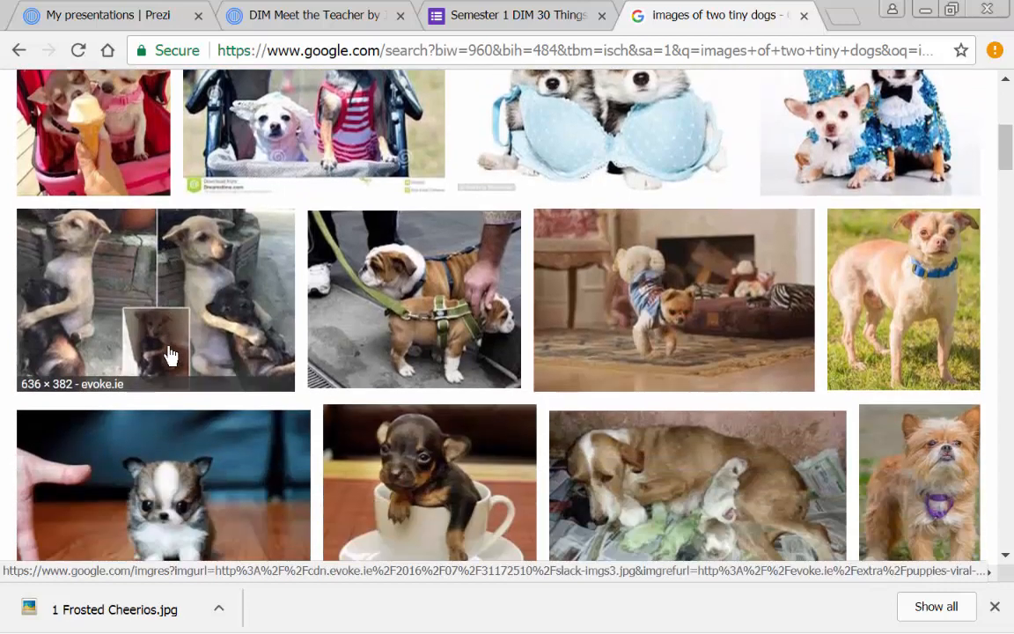
pyautogui.scroll(-2, 176, 348)
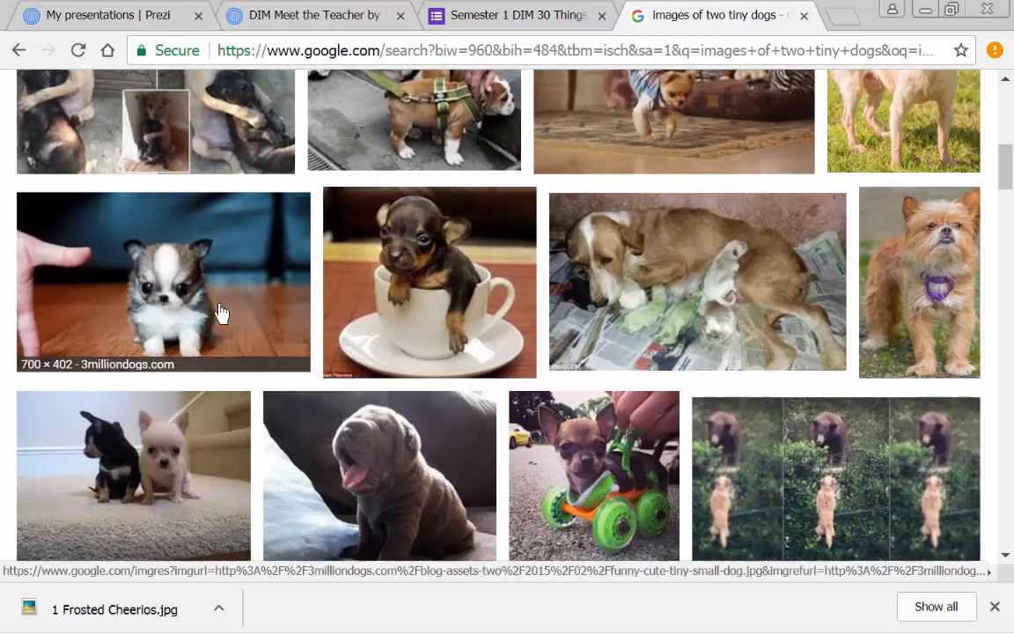
pyautogui.scroll(-2, 220, 314)
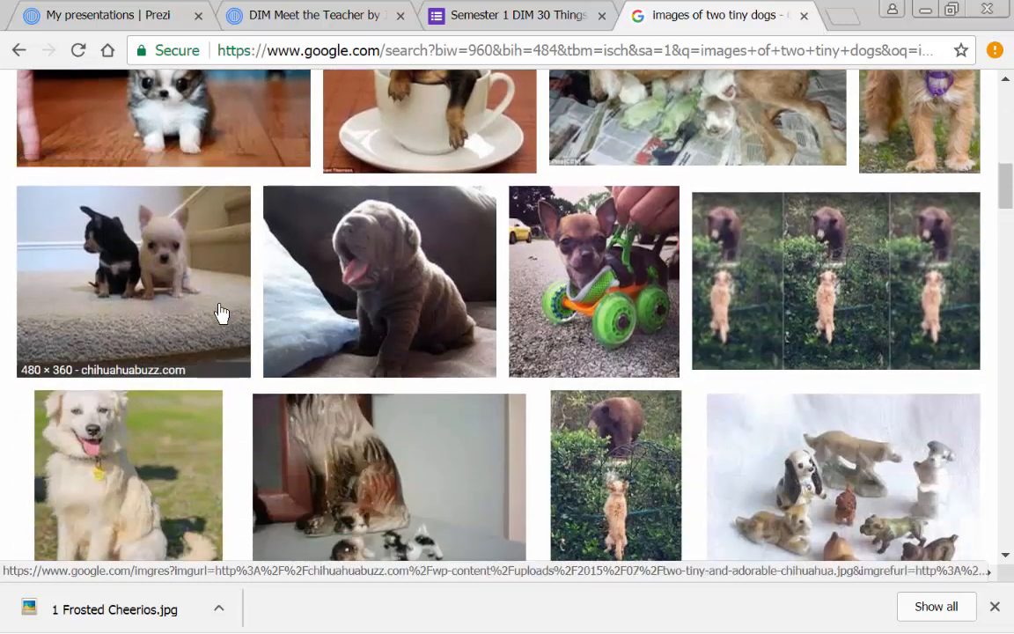
pyautogui.rightClick(119, 254)
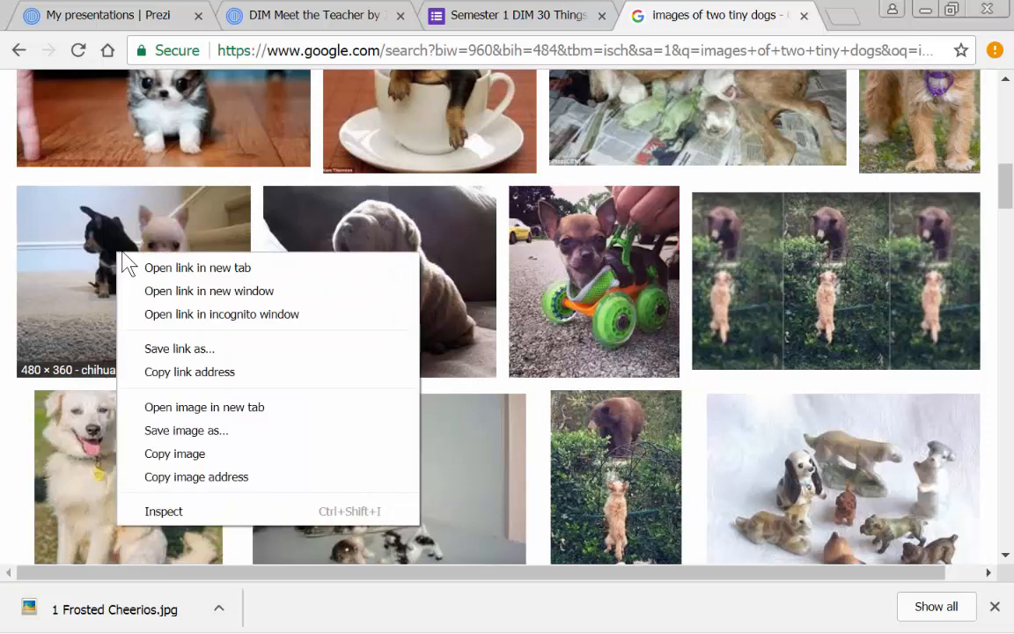
pyautogui.click(183, 431)
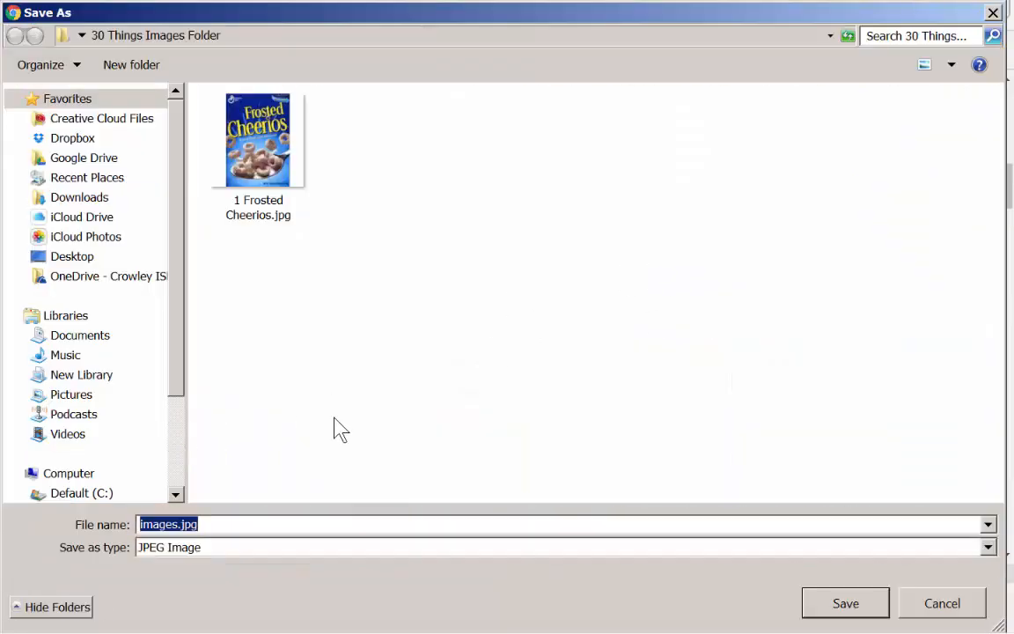
pyautogui.write('2 tiny dogs')
pyautogui.click(843, 607)
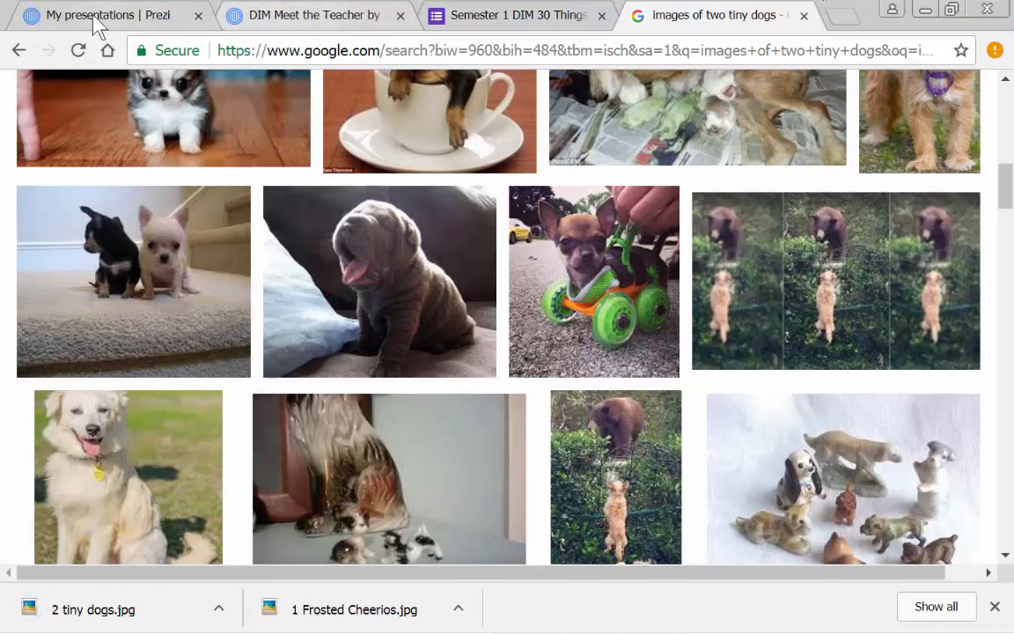
# - Switch to Prezi, start a new blank presentation without a template, and remove its circle frame while keeping the frame's content
pyautogui.moveTo(186, 632)
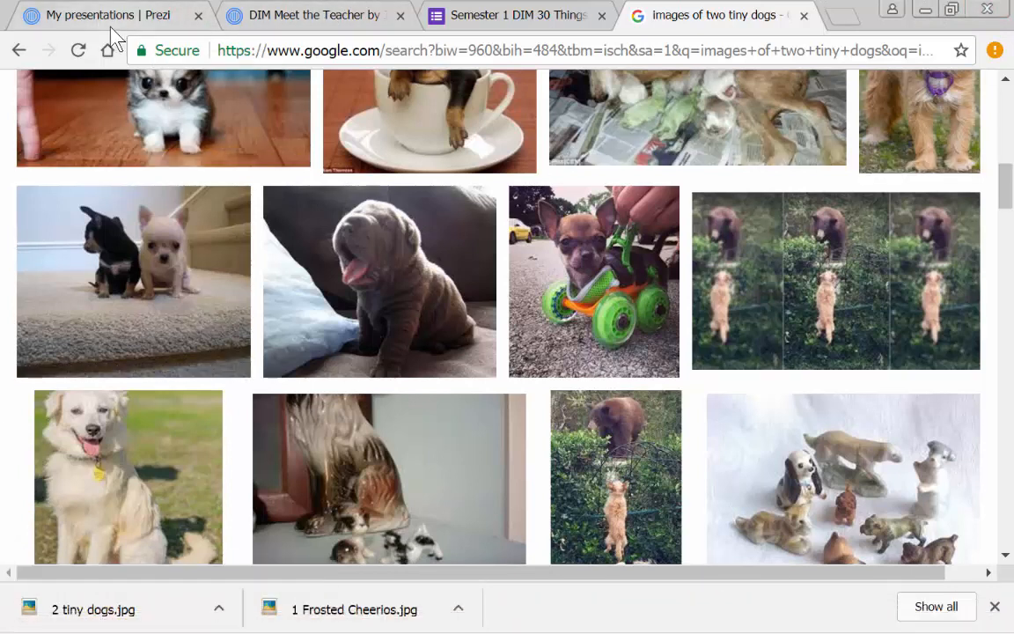
pyautogui.click(121, 22)
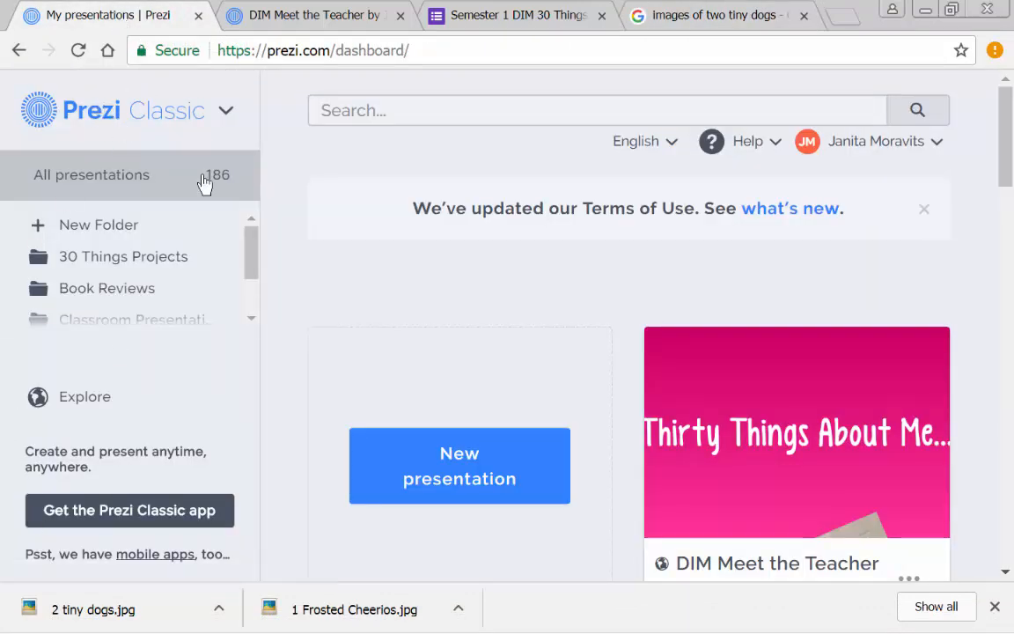
pyautogui.click(474, 483)
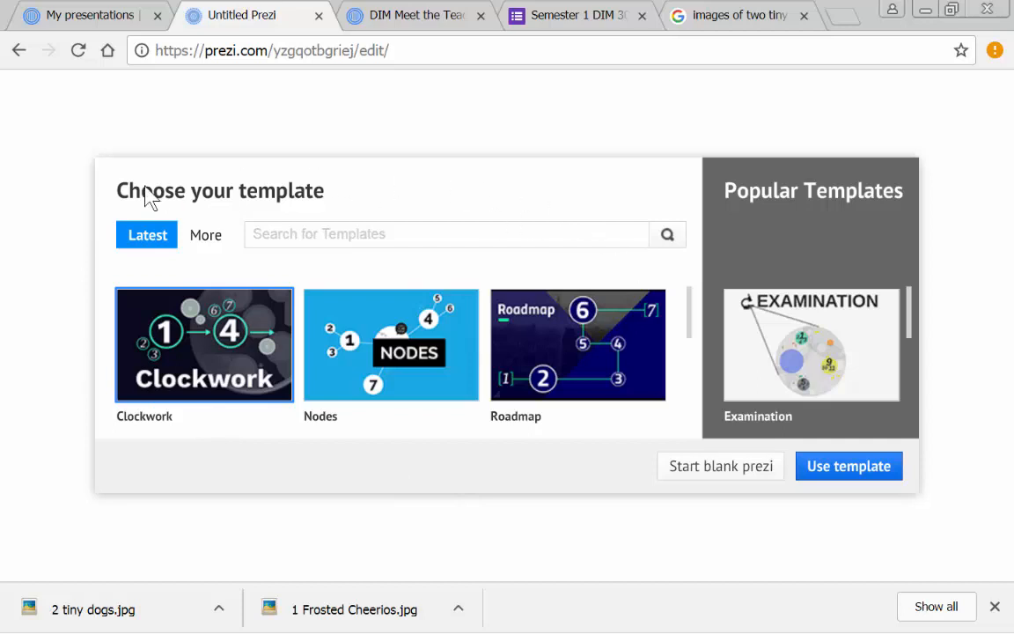
pyautogui.scroll(-3, 520, 373)
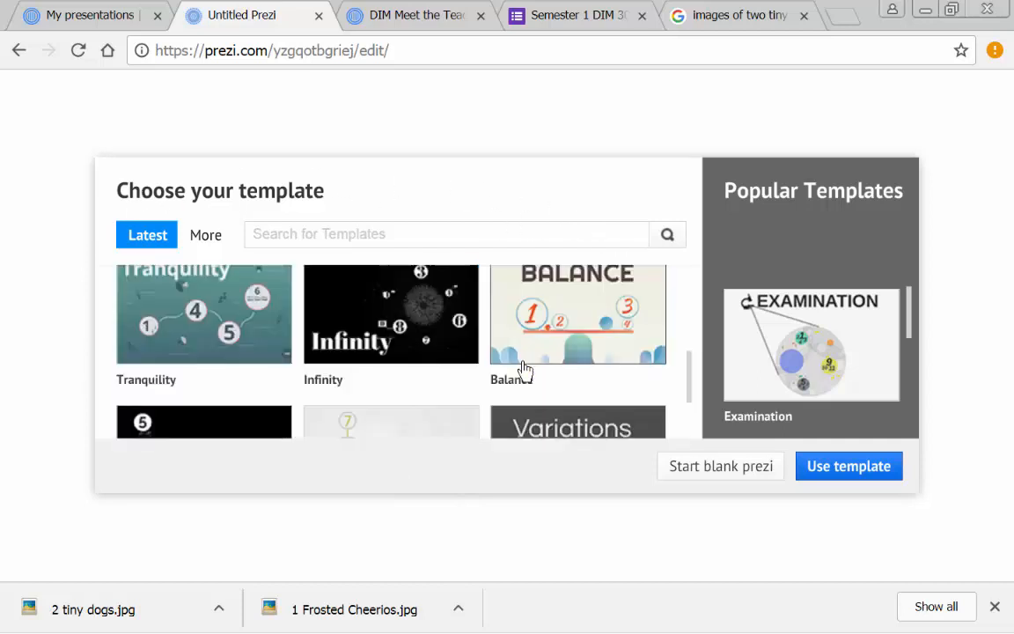
pyautogui.scroll(3, 521, 374)
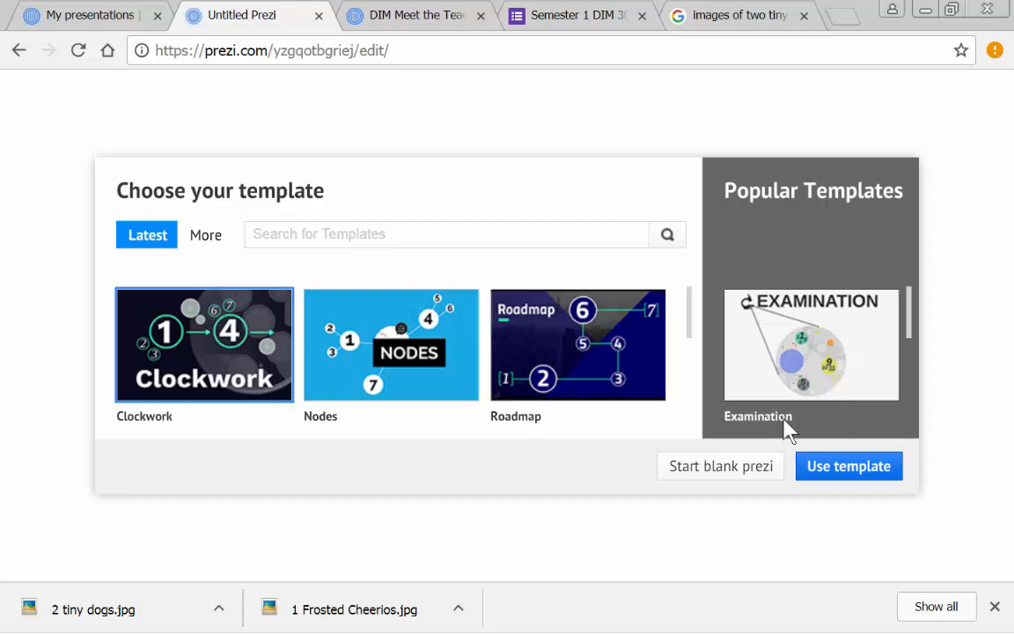
pyautogui.click(729, 476)
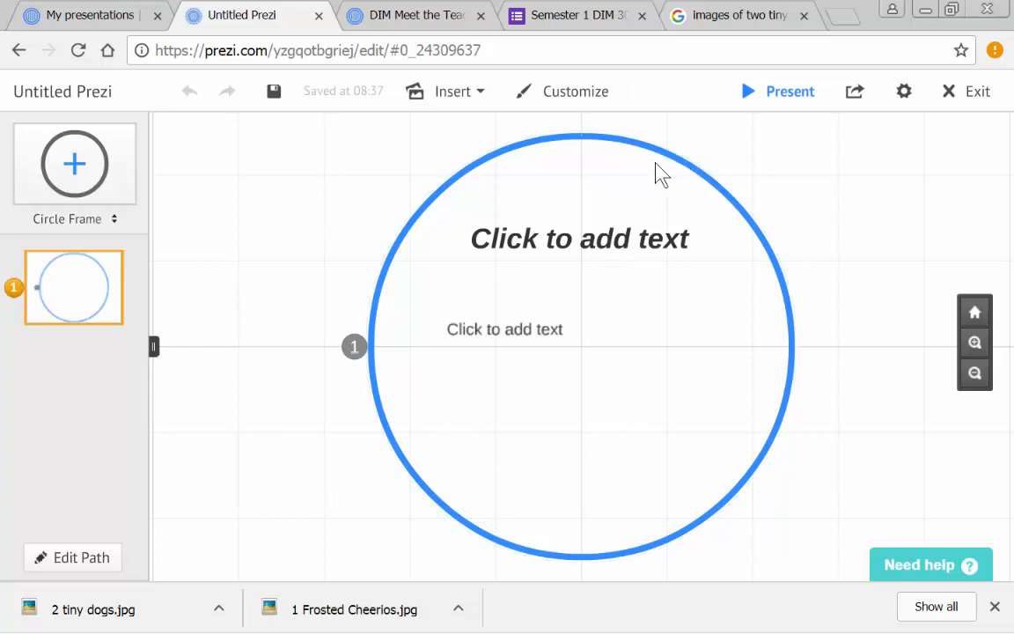
pyautogui.rightClick(704, 182)
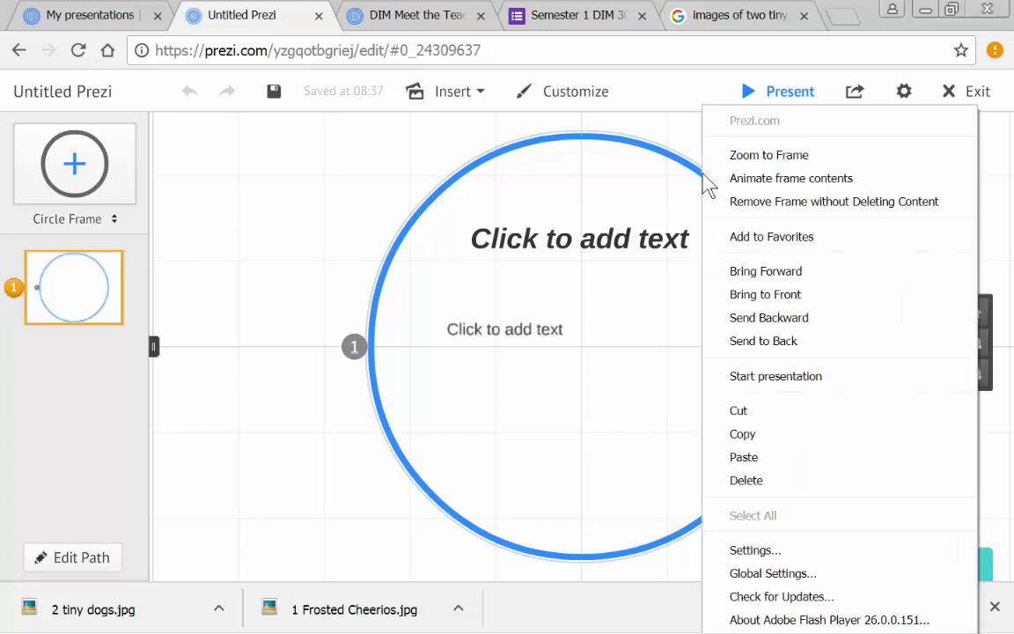
pyautogui.click(828, 218)
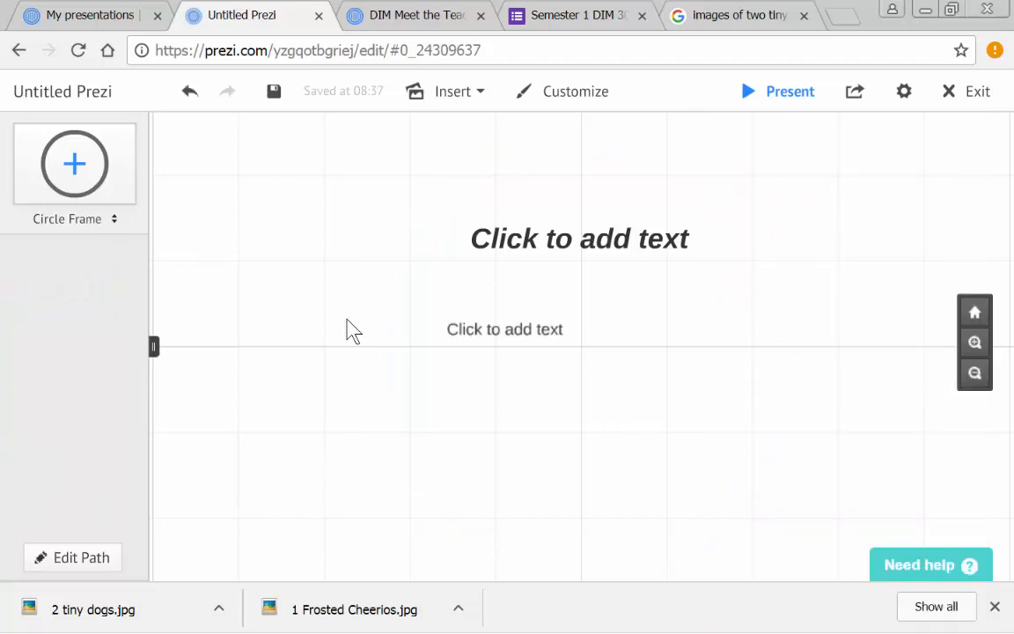
# - Enter "30 Things About Me" in the upper text placeholder and the presenter's full name in the lower one
pyautogui.click(619, 250)
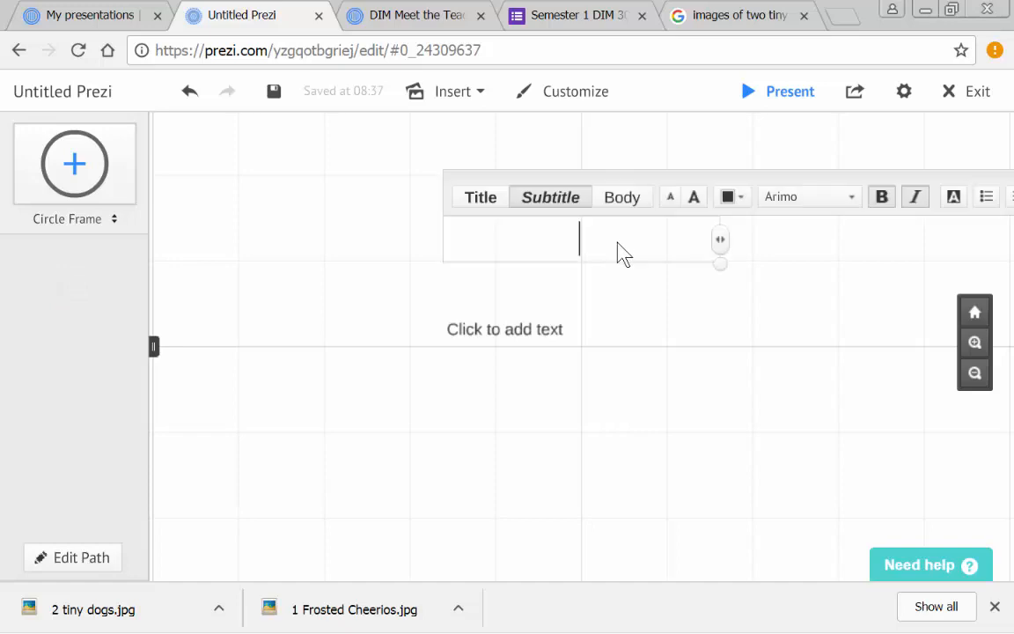
pyautogui.write('30 Things About Me')
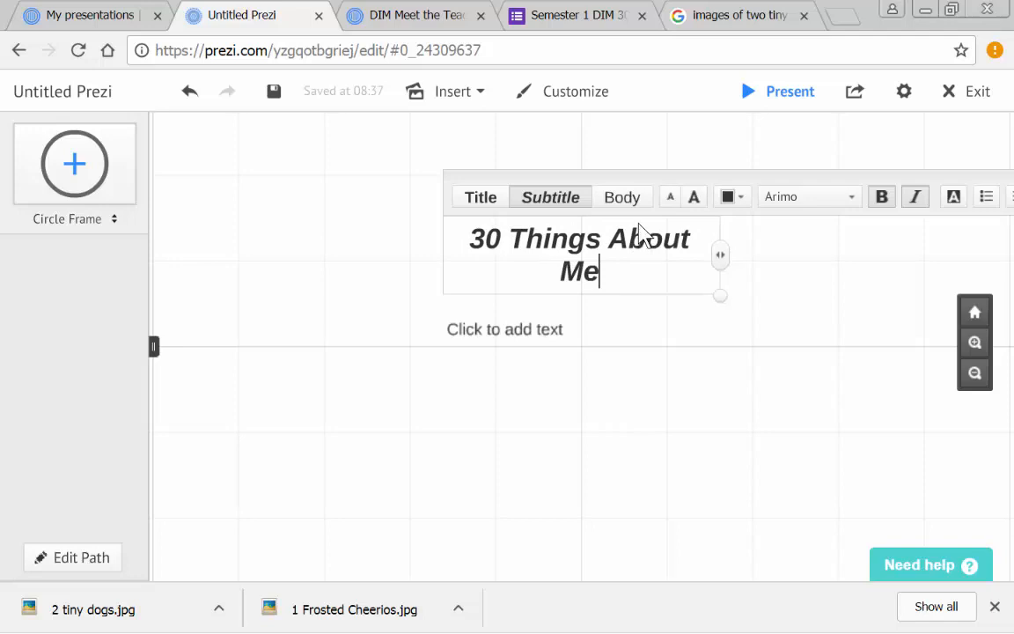
pyautogui.click(545, 333)
pyautogui.write('Ja')
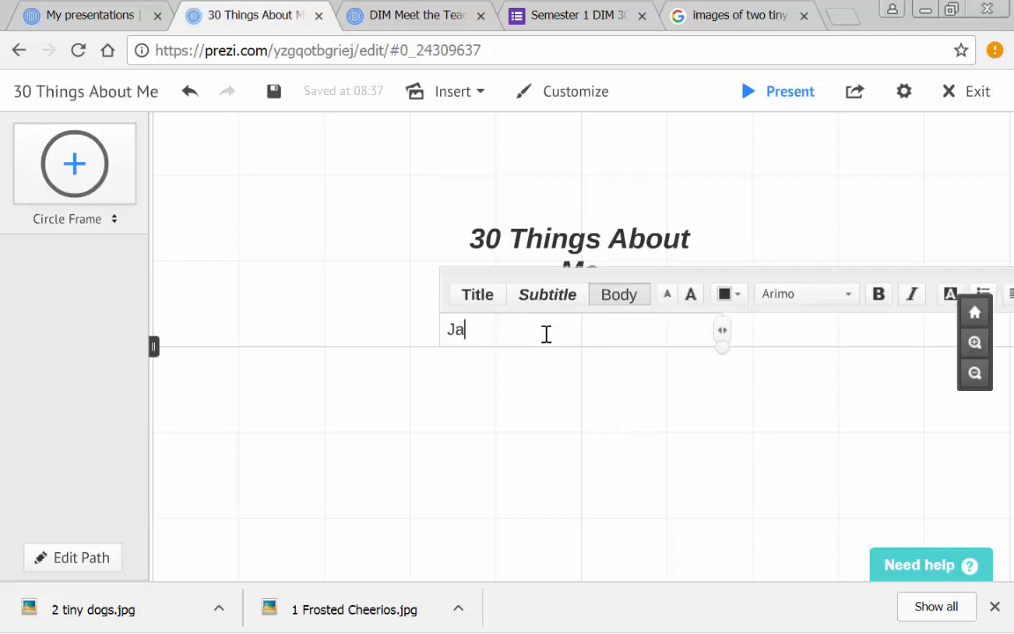
pyautogui.write('nita Moravits')
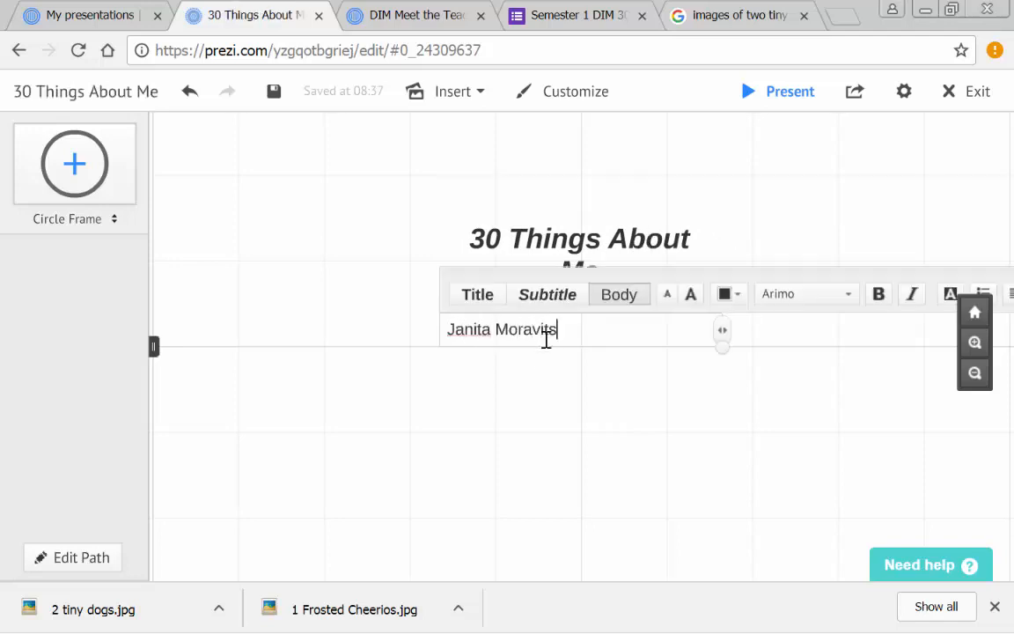
pyautogui.click(788, 236)
# - Change the color of the whole "30 Things About Me" title text to magenta
pyautogui.click(476, 239)
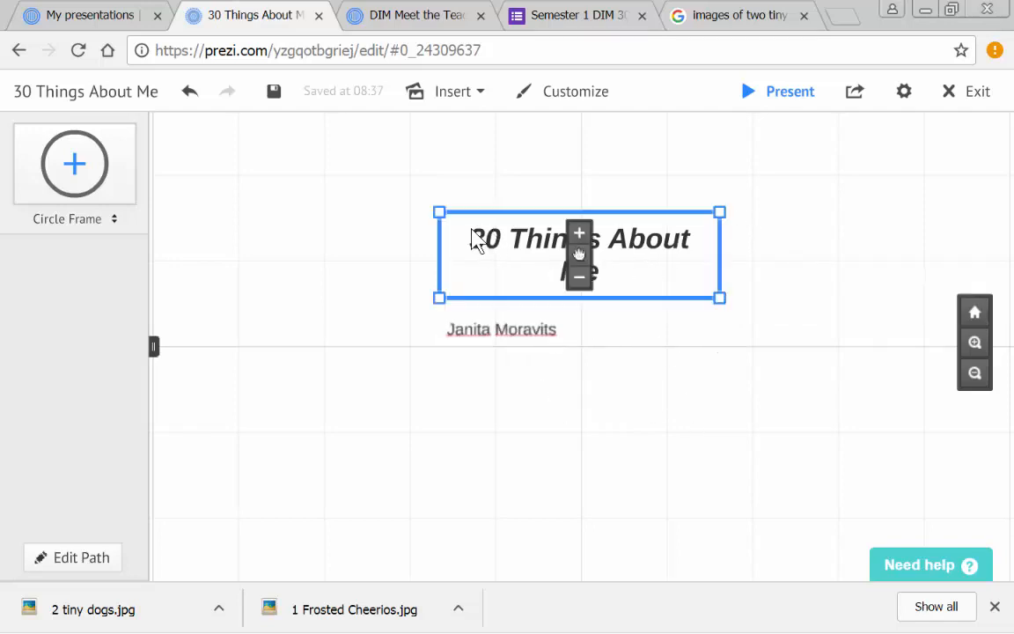
pyautogui.click(473, 264)
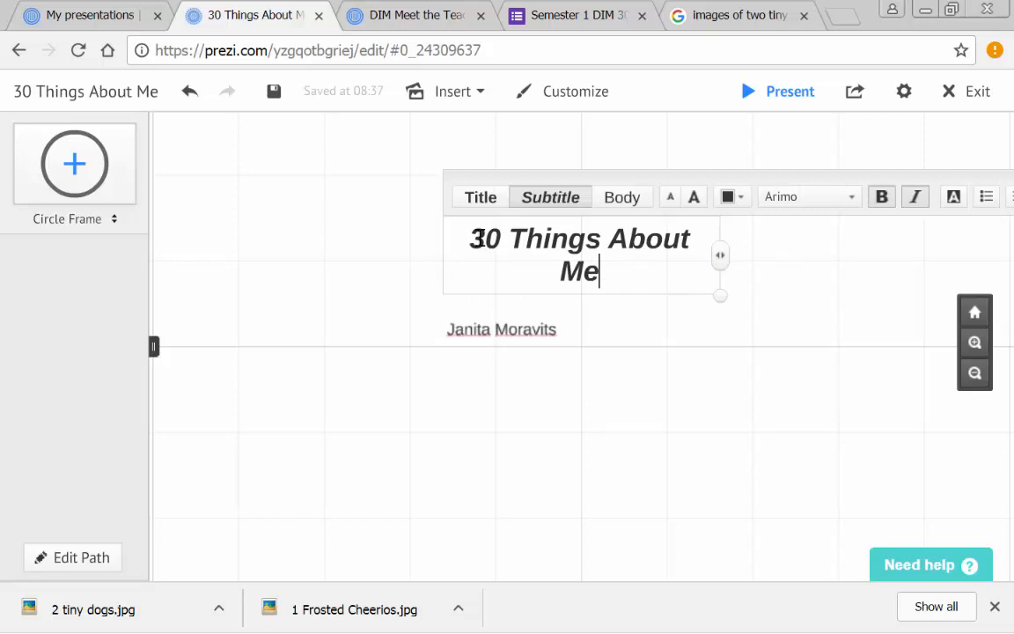
pyautogui.moveTo(471, 234); pyautogui.dragTo(638, 268)
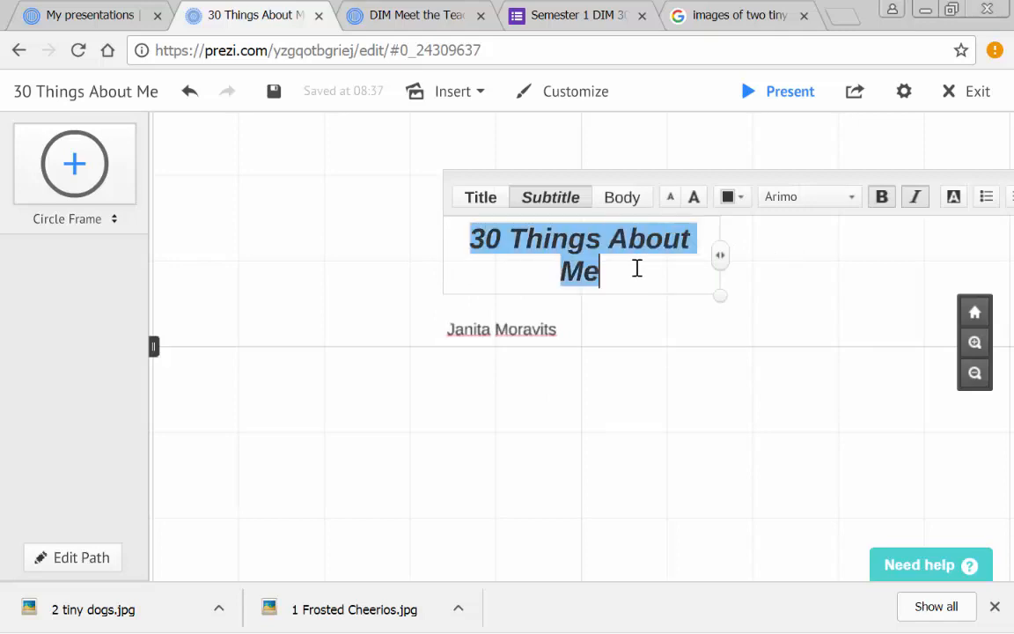
pyautogui.click(742, 204)
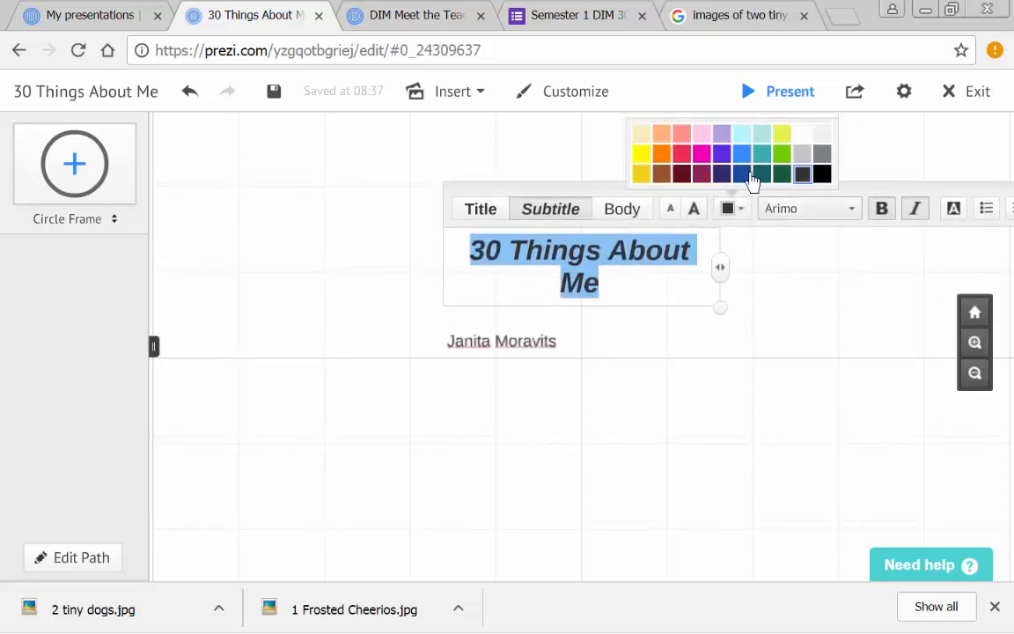
pyautogui.click(702, 154)
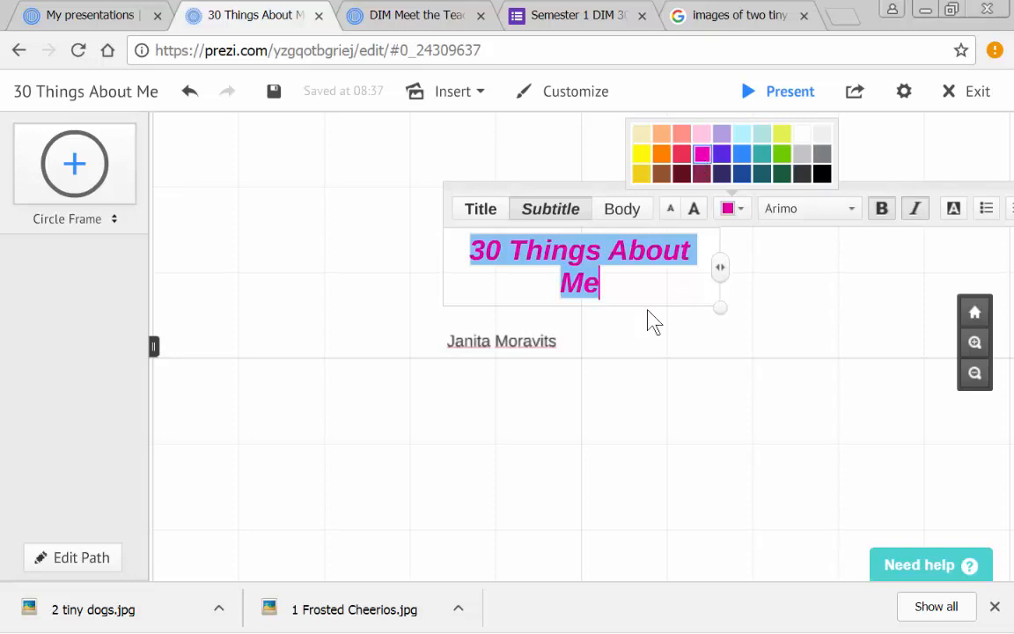
# - Try the Antonio font on the selected title text and set it to Cabin instead
pyautogui.click(852, 217)
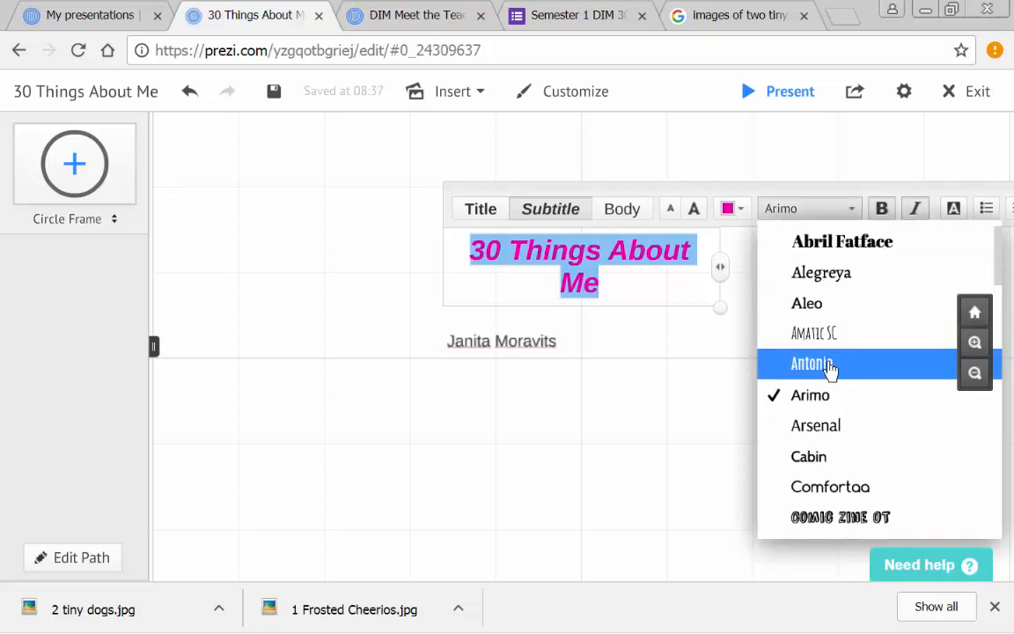
pyautogui.click(830, 368)
pyautogui.click(850, 216)
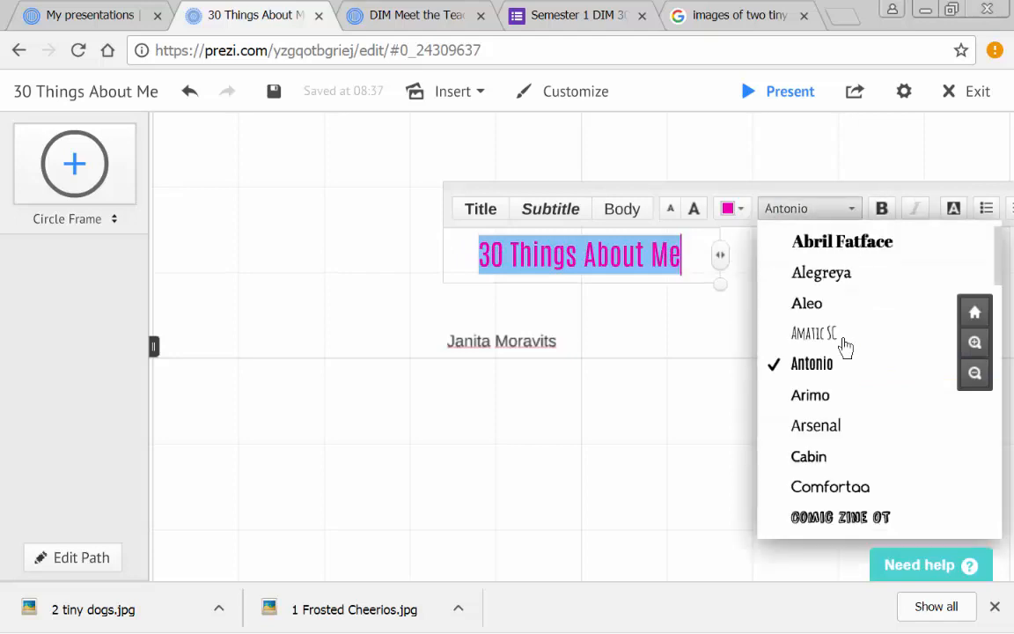
pyautogui.click(835, 467)
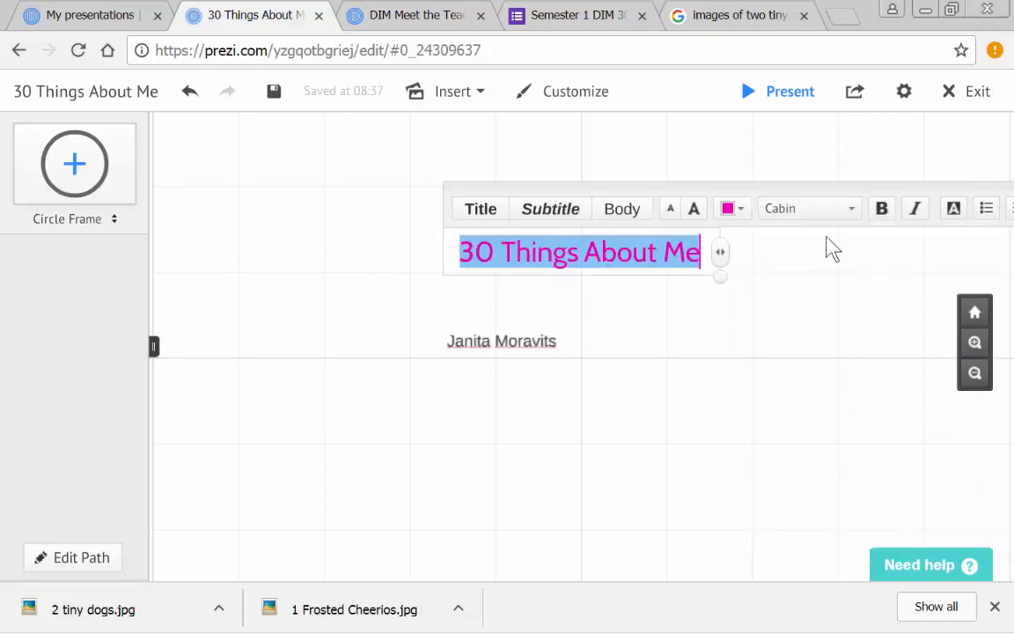
# - Change the font of the selected "30 Things About Me" title text to Great Vibes
pyautogui.click(851, 215)
pyautogui.scroll(-1, 836, 455)
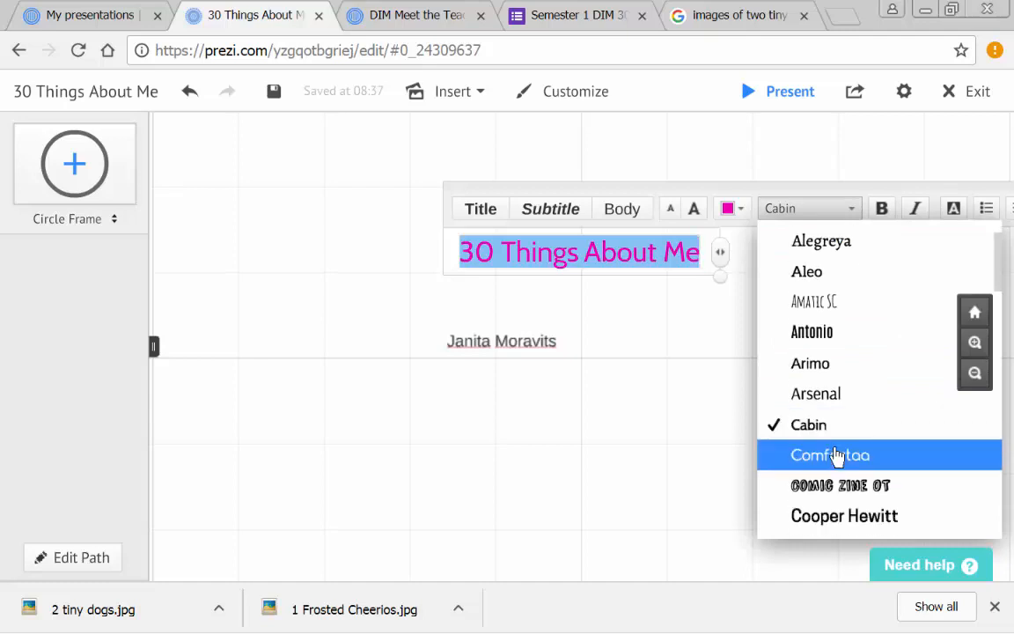
pyautogui.scroll(-7, 832, 453)
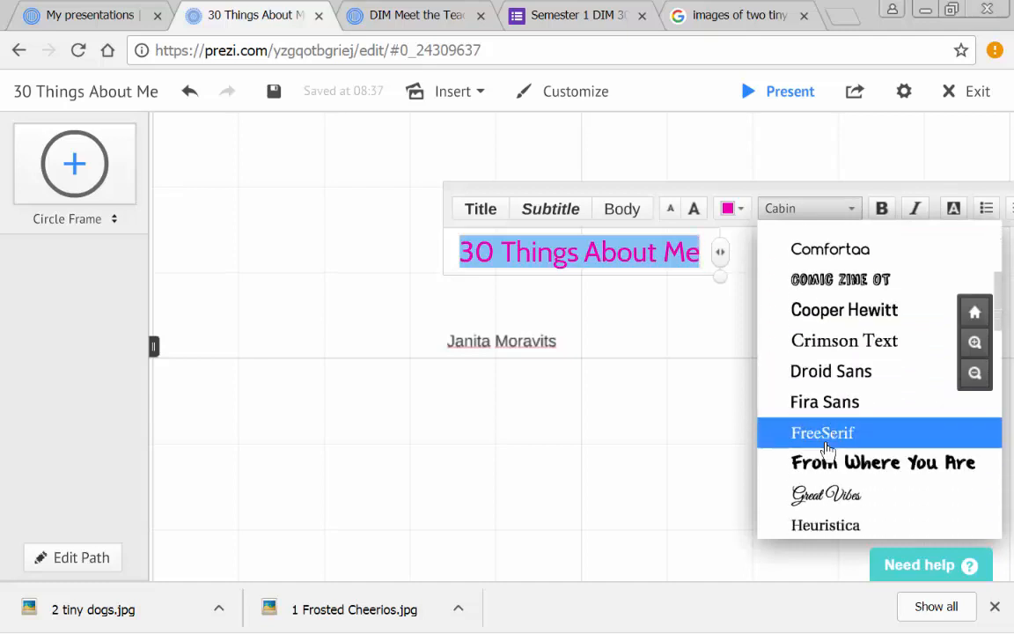
pyautogui.scroll(-2, 827, 444)
pyautogui.click(817, 414)
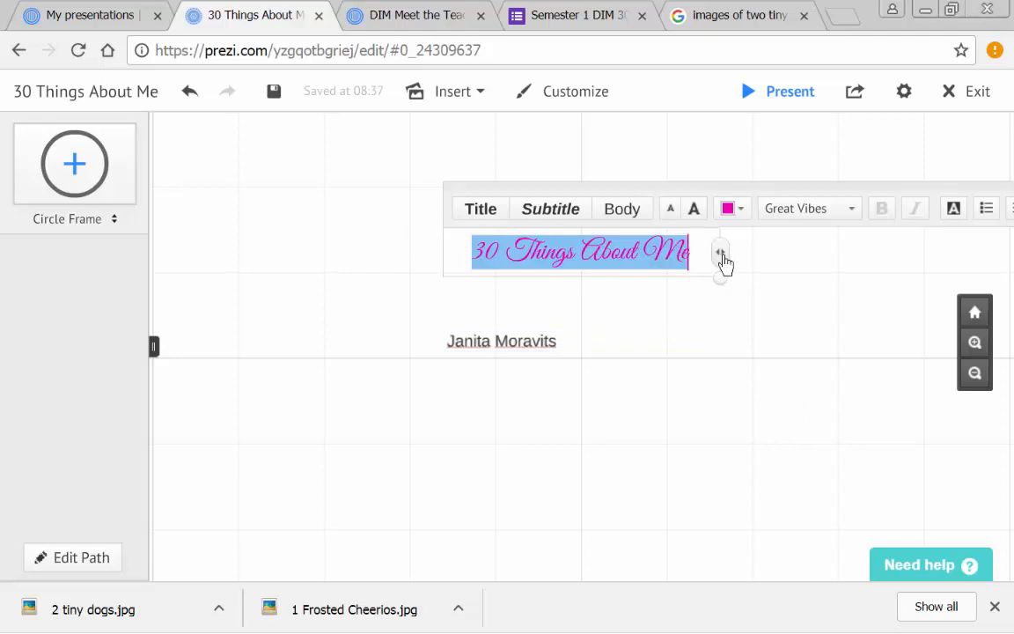
# - Enlarge the "30 Things About Me" title by several size increments and finish editing its text
pyautogui.click(694, 212)
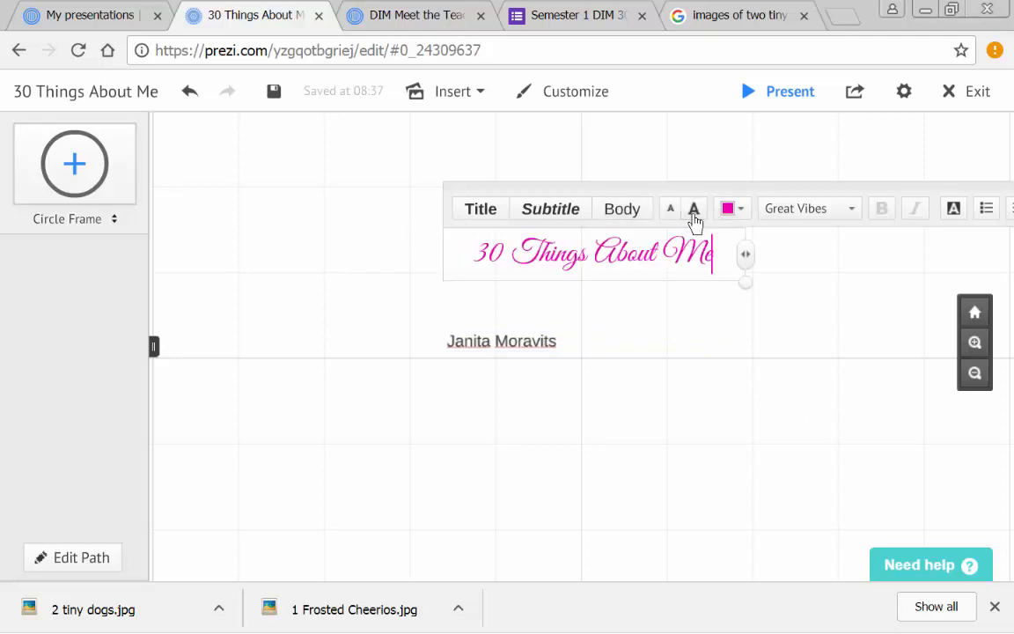
pyautogui.click(694, 215)
pyautogui.click(694, 215)
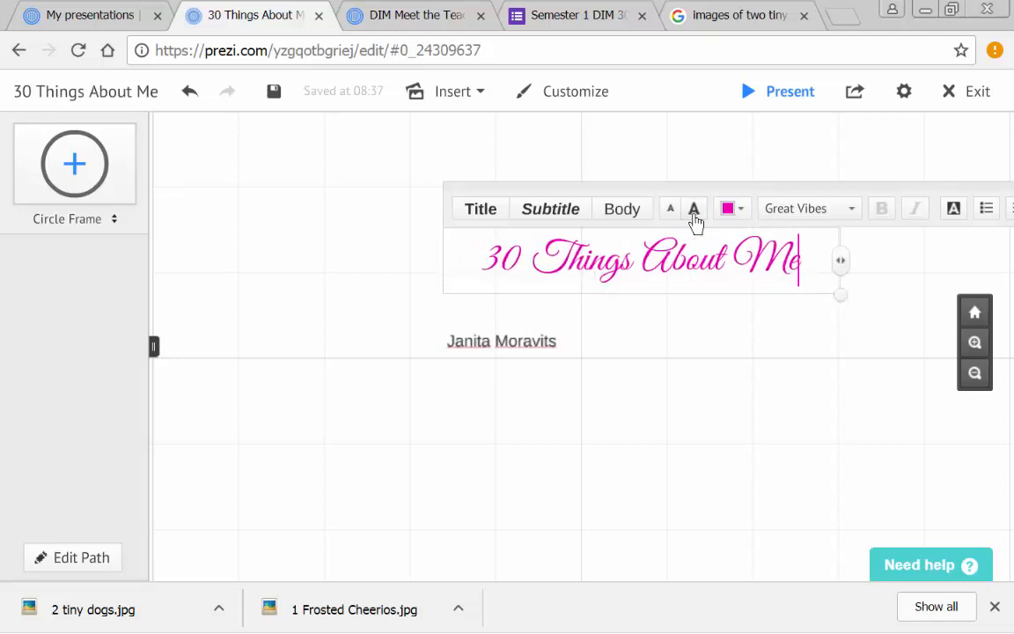
pyautogui.click(694, 215)
pyautogui.click(694, 217)
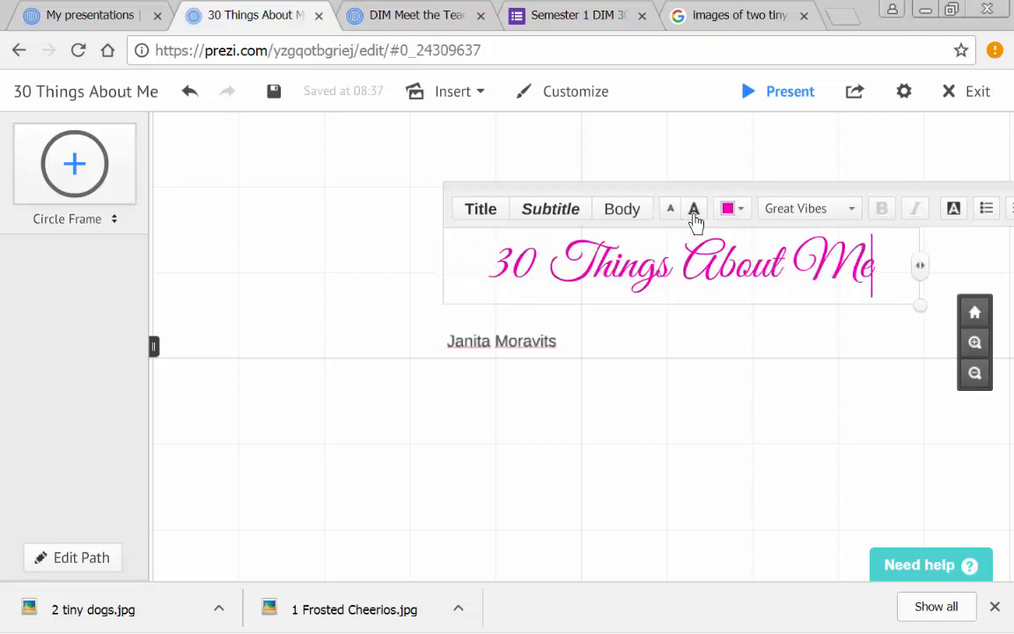
pyautogui.click(709, 344)
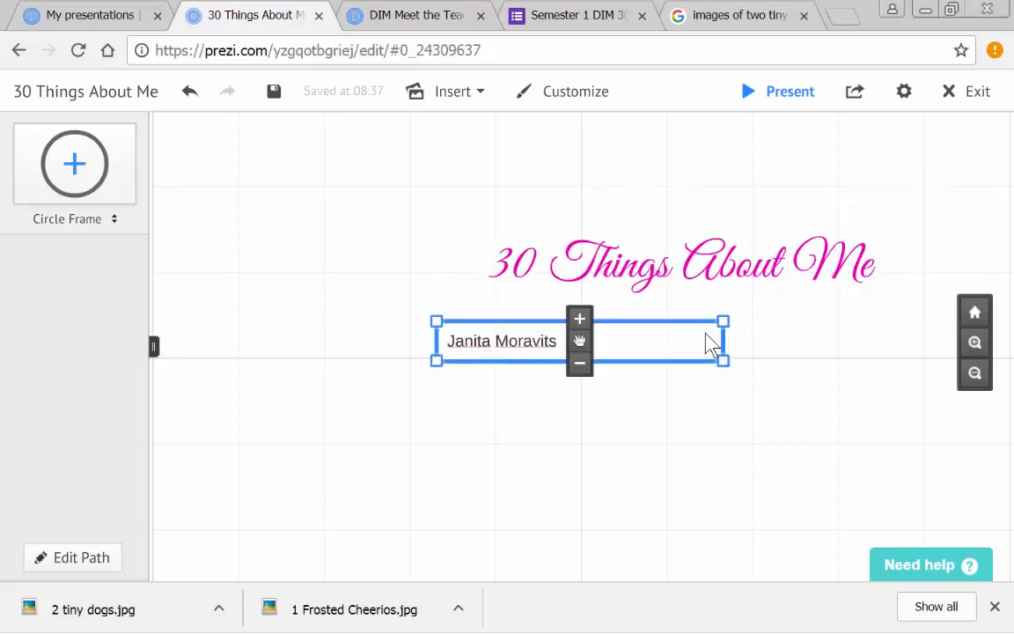
pyautogui.click(685, 232)
pyautogui.click(867, 220)
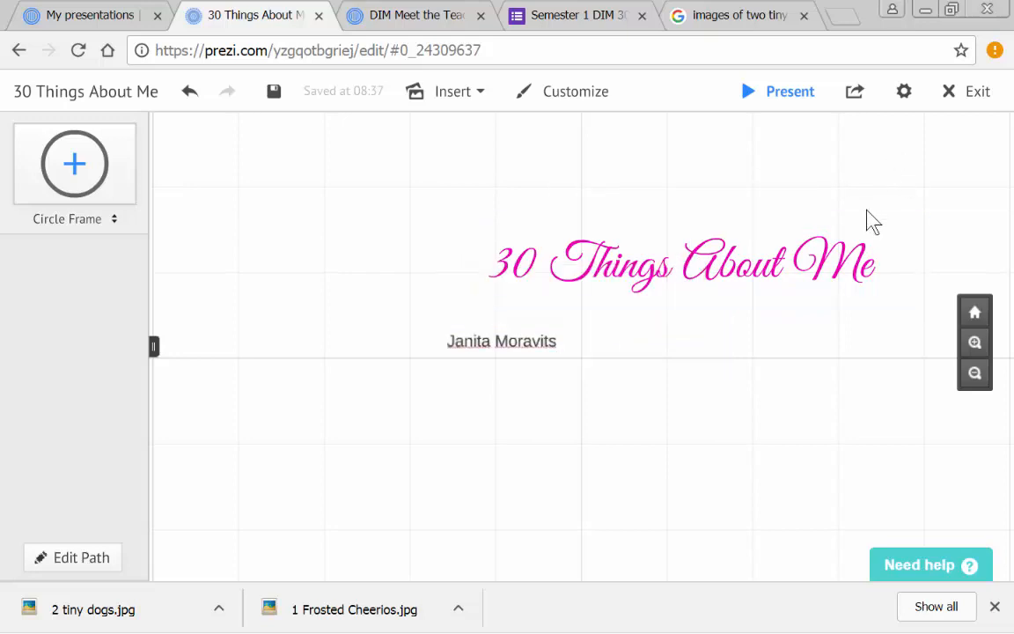
# - Rotate the "30 Things About Me" title so that it reads upward along a steep diagonal
pyautogui.click(883, 255)
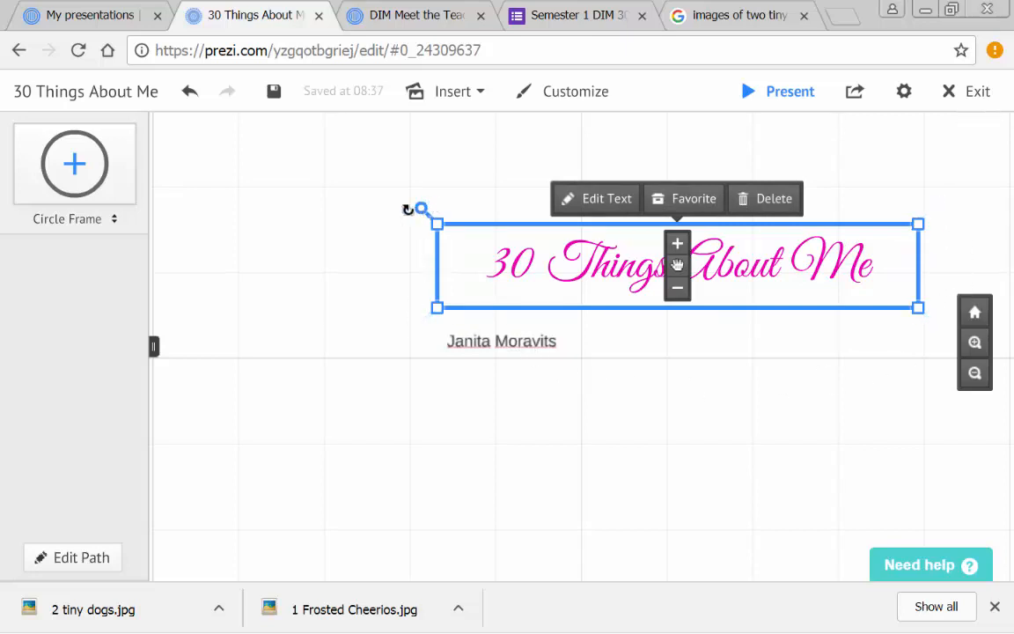
pyautogui.moveTo(419, 206); pyautogui.dragTo(611, 186)
pyautogui.moveTo(734, 208); pyautogui.dragTo(713, 461)
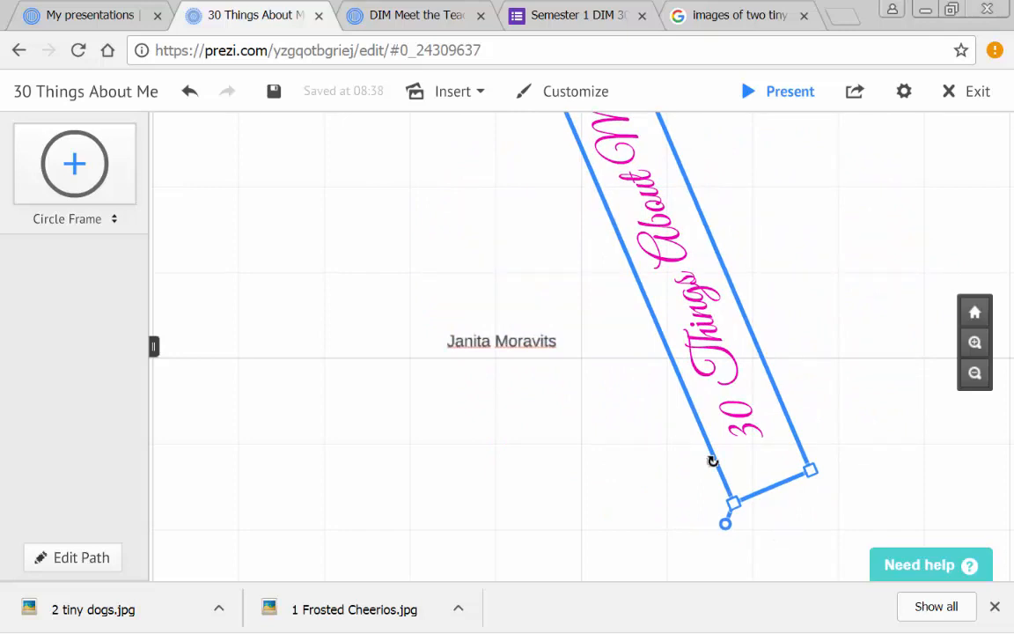
pyautogui.moveTo(713, 460); pyautogui.dragTo(583, 367)
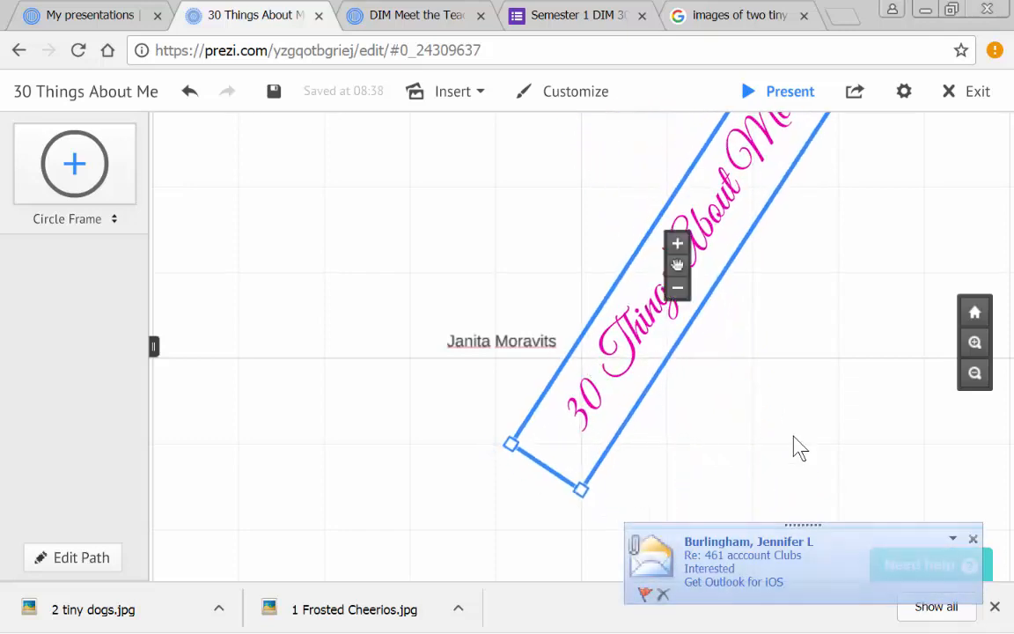
# - Move the presenter's name text up and to the left of the slanted title, clear of its lettering
pyautogui.click(480, 347)
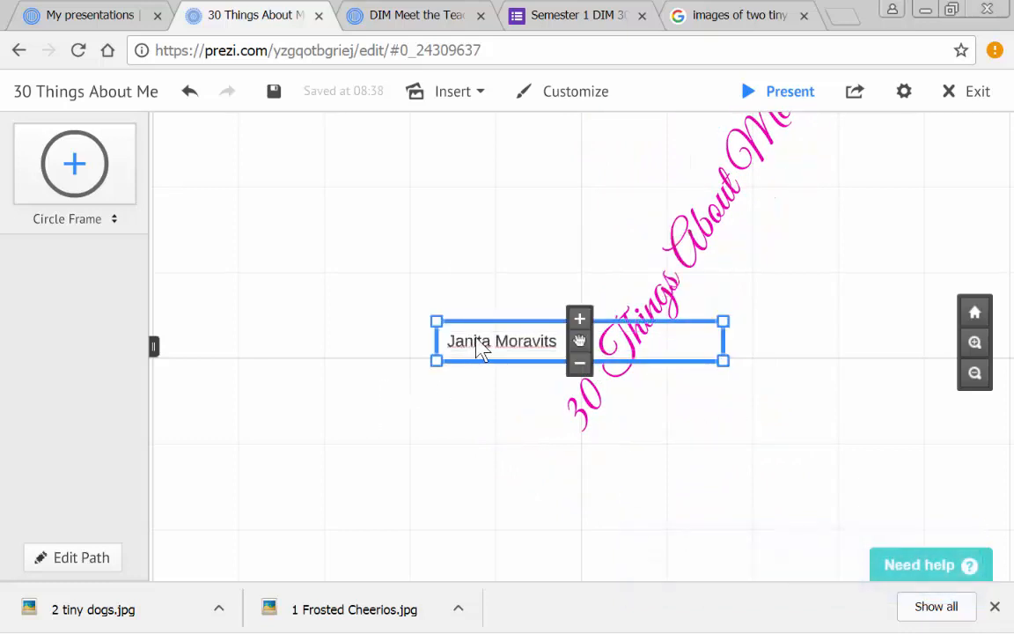
pyautogui.click(480, 346)
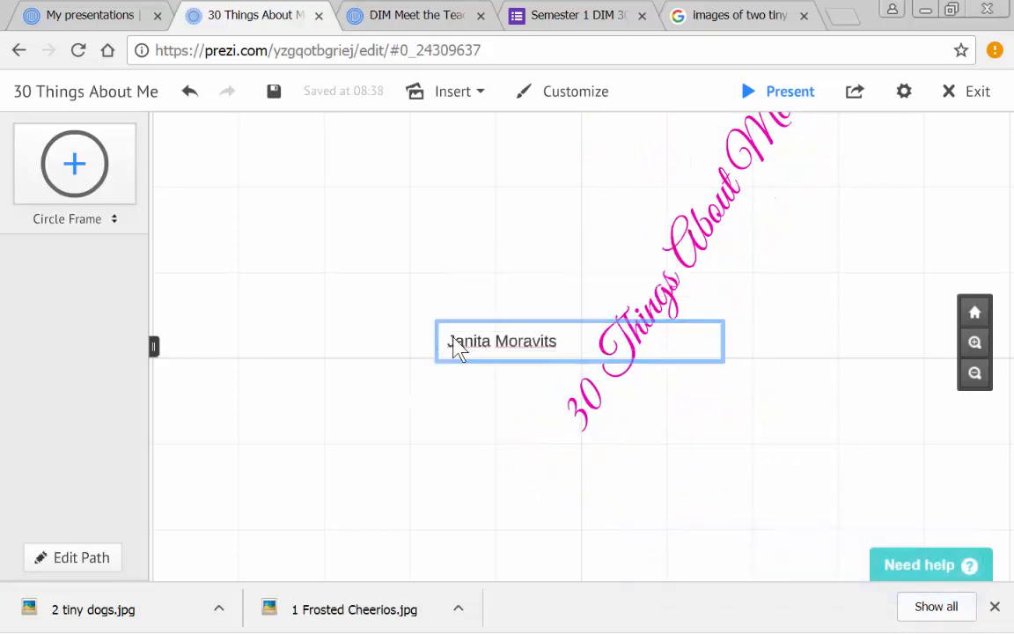
pyautogui.click(538, 403)
pyautogui.click(556, 343)
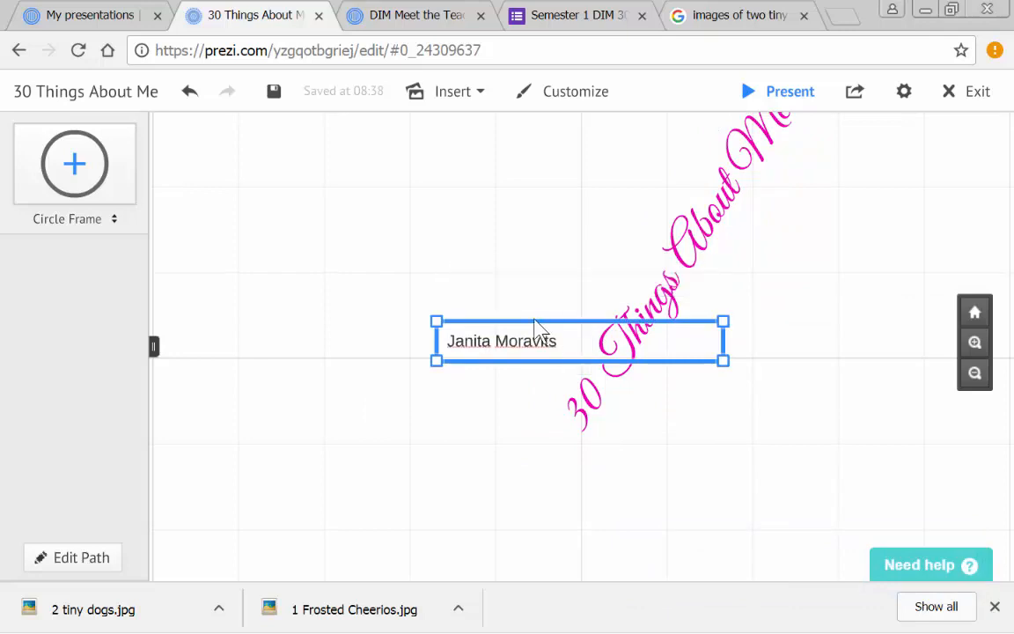
pyautogui.moveTo(579, 344); pyautogui.dragTo(225, 267)
# - Select the whole presenter's name text and change its color to magenta
pyautogui.click(371, 264)
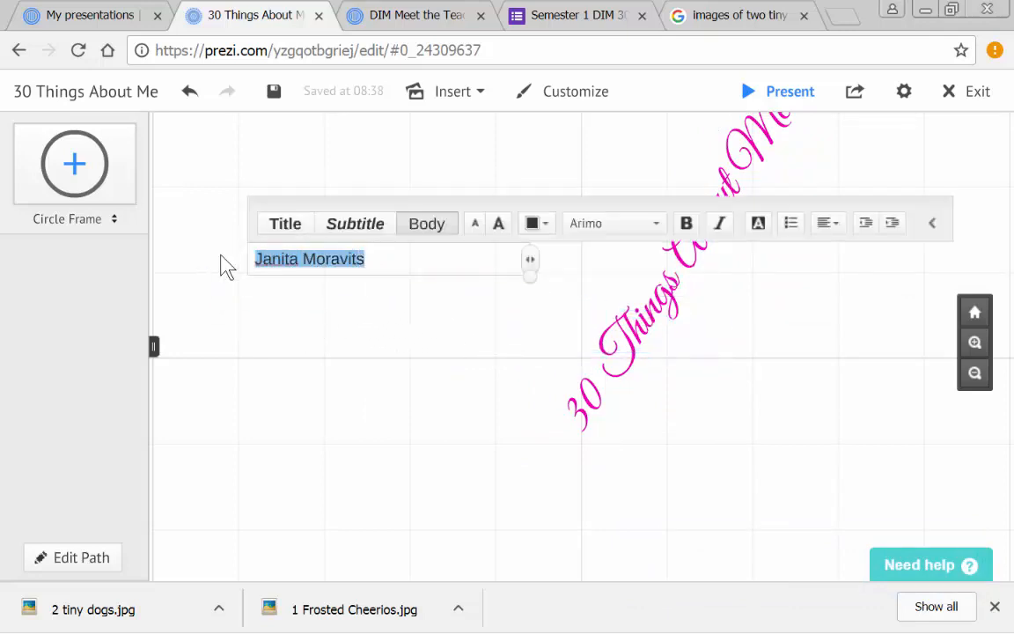
pyautogui.click(546, 229)
pyautogui.click(506, 168)
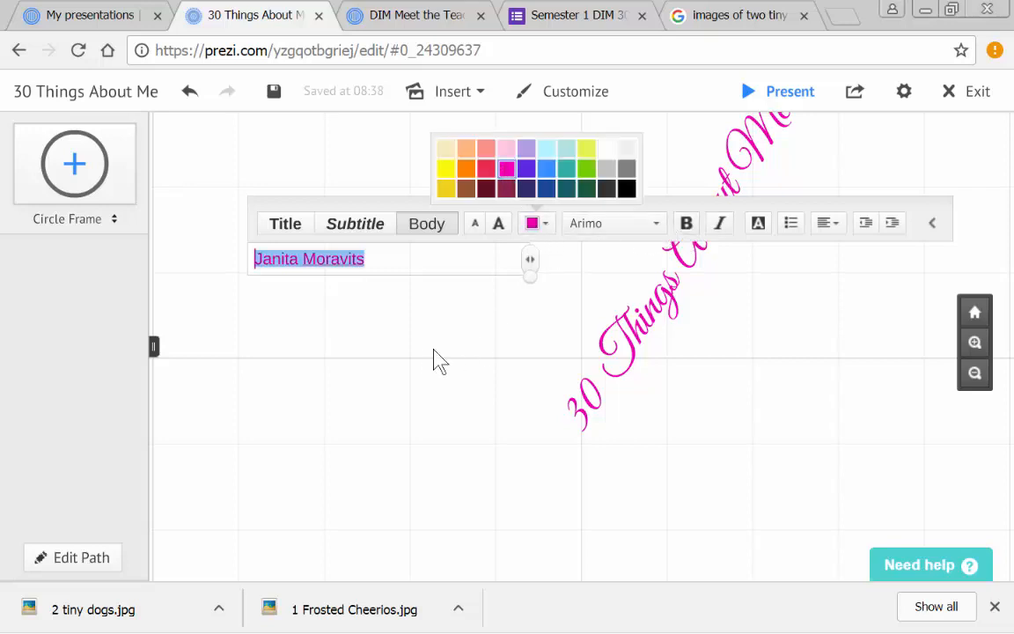
# - Enlarge the presenter's name by several size increments and make it bold
pyautogui.click(499, 225)
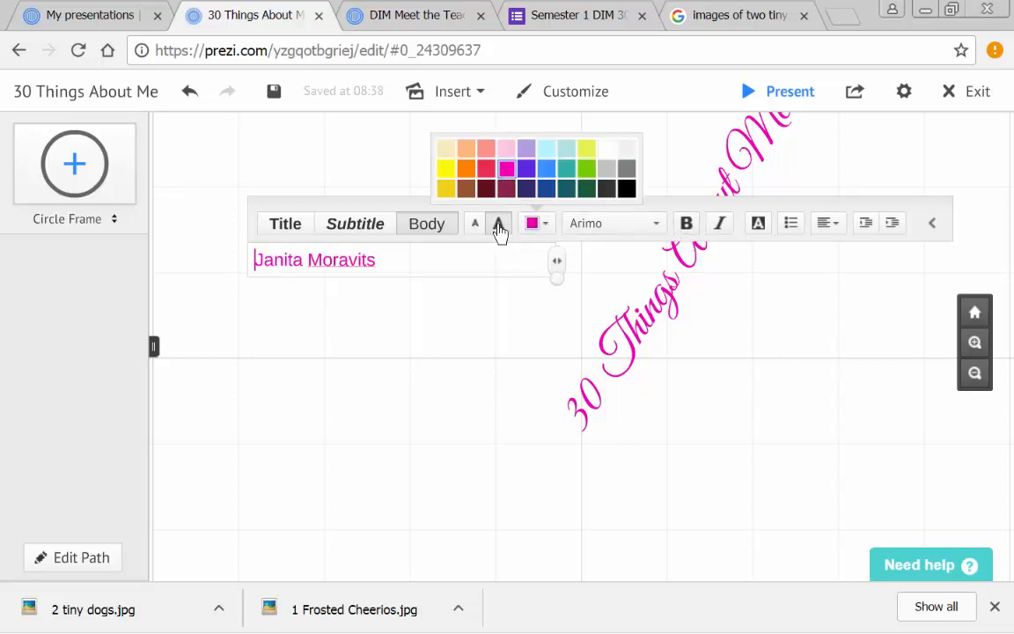
pyautogui.click(502, 226)
pyautogui.click(502, 226)
pyautogui.click(502, 227)
pyautogui.click(502, 226)
pyautogui.click(502, 226)
pyautogui.click(502, 226)
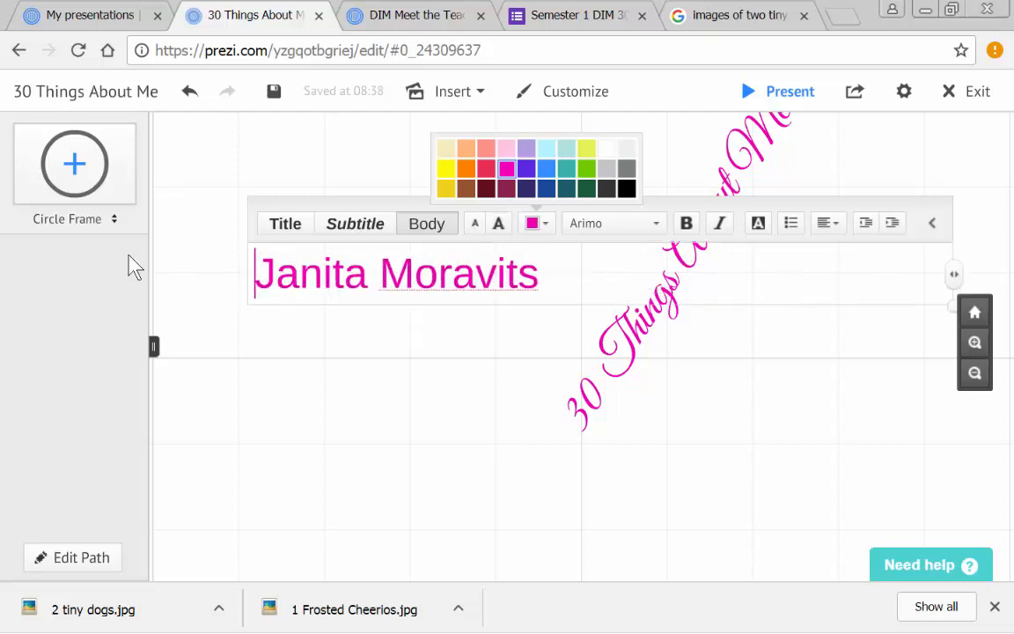
pyautogui.click(685, 227)
pyautogui.click(683, 308)
pyautogui.click(663, 322)
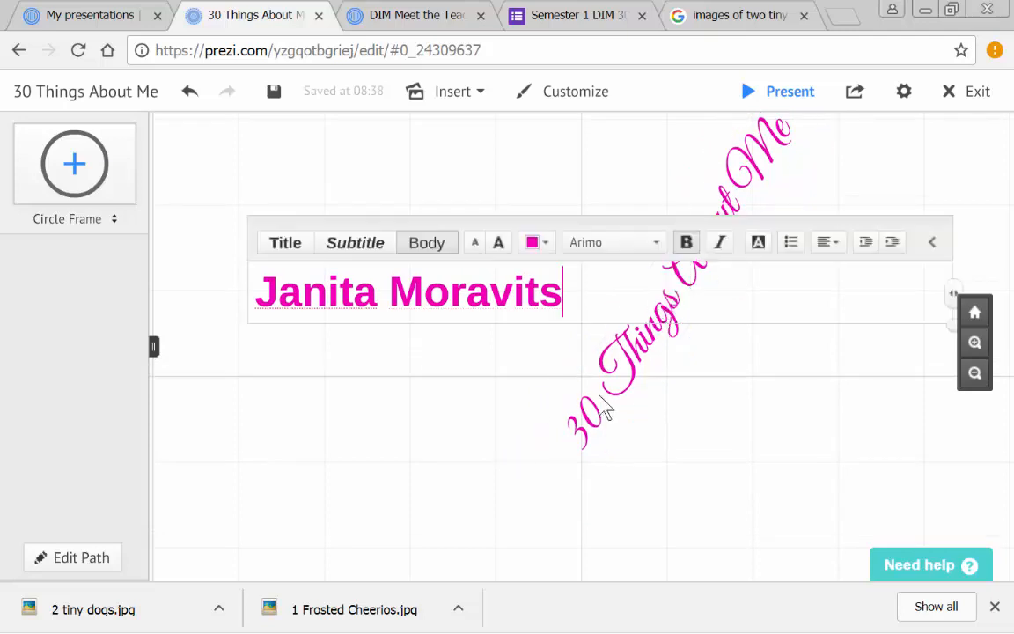
pyautogui.click(595, 430)
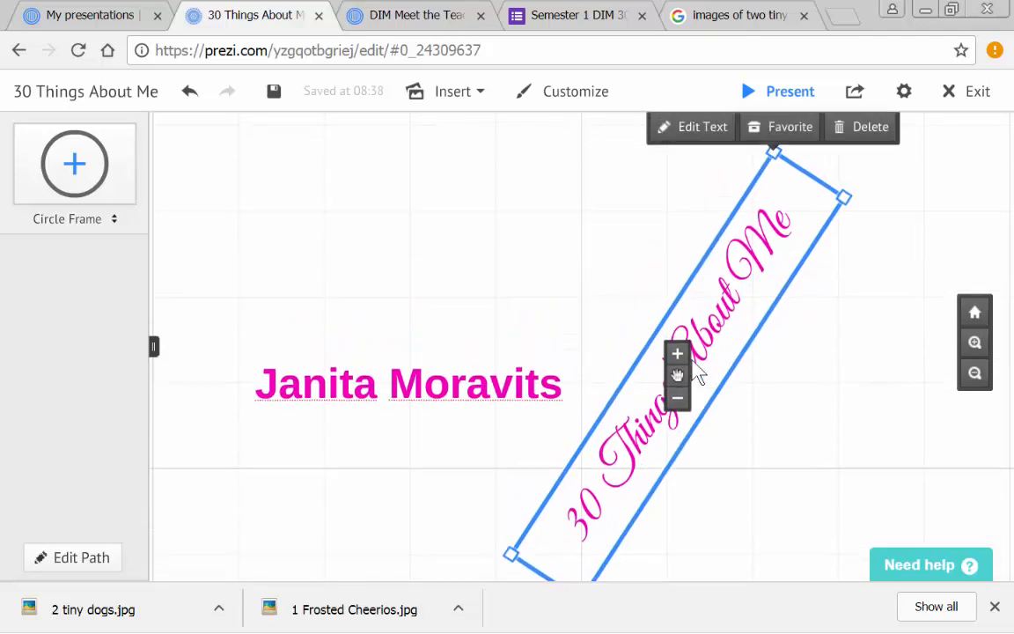
pyautogui.click(700, 144)
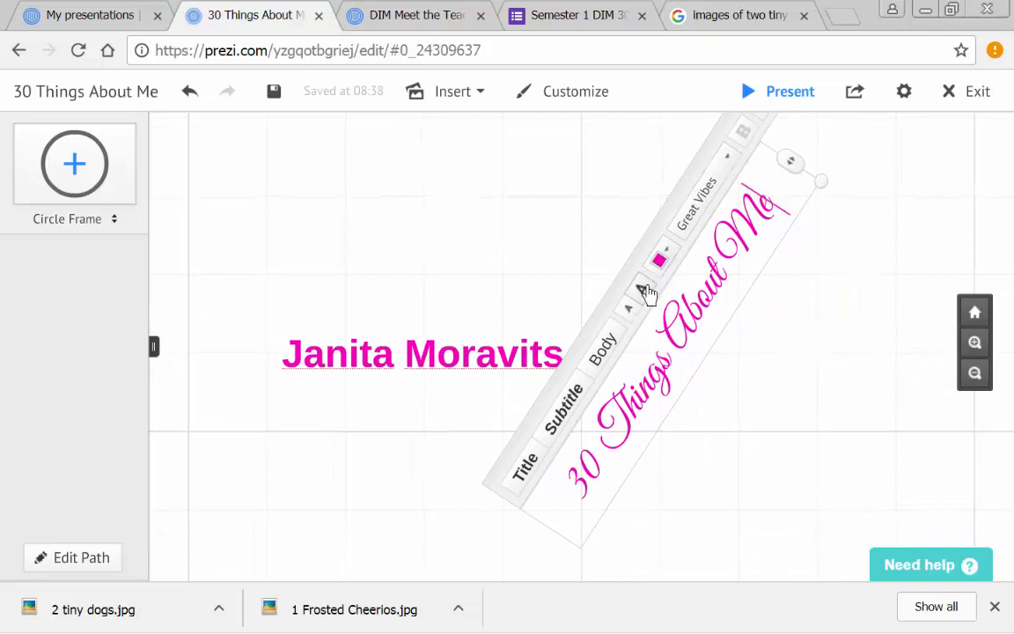
pyautogui.moveTo(825, 295); pyautogui.dragTo(775, 411)
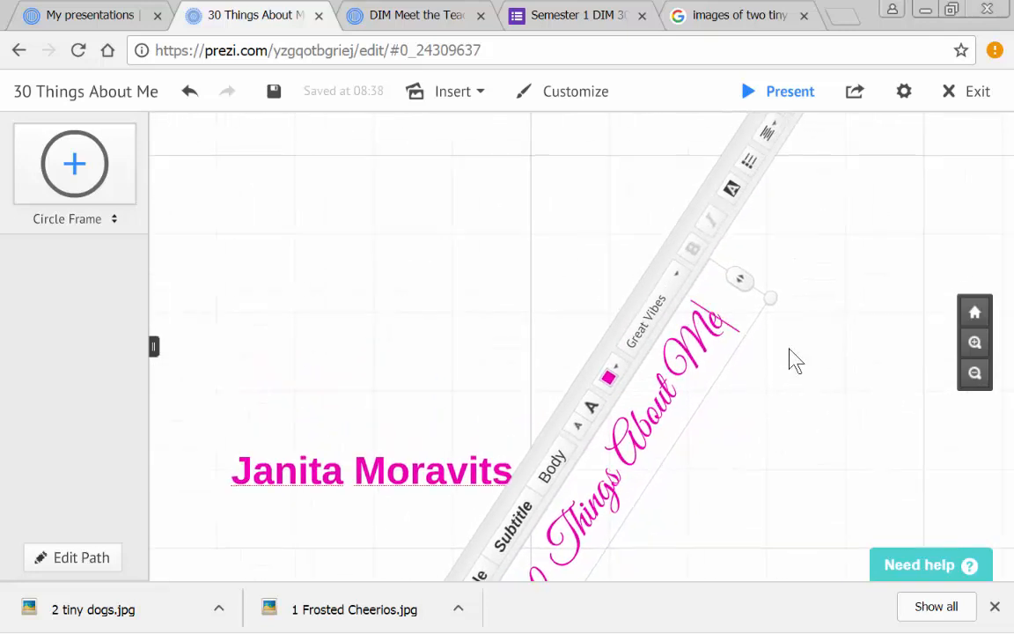
pyautogui.moveTo(721, 318); pyautogui.dragTo(534, 567)
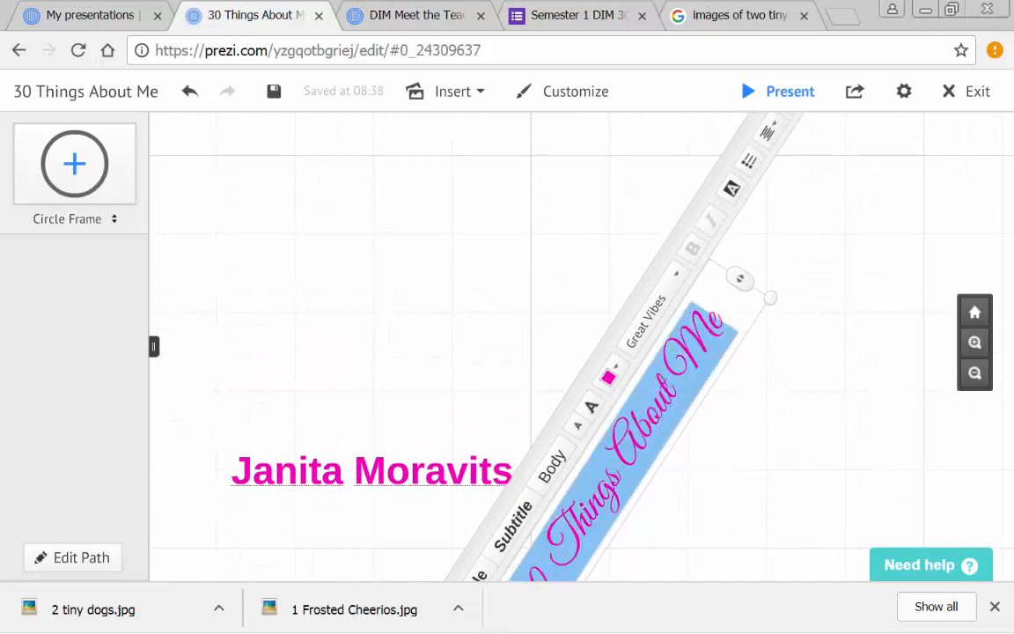
pyautogui.click(813, 222)
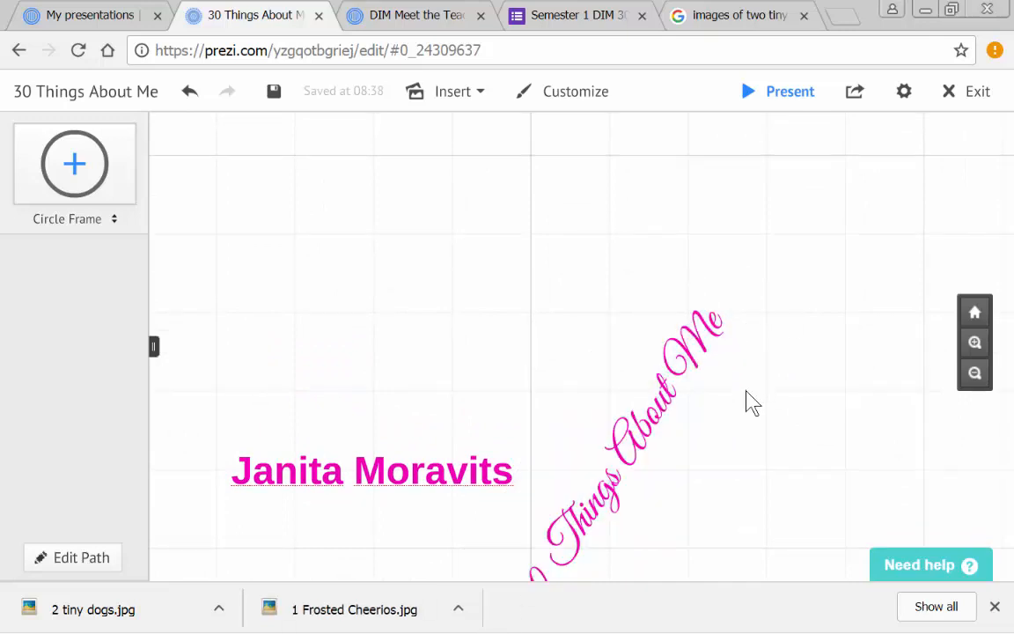
pyautogui.click(599, 545)
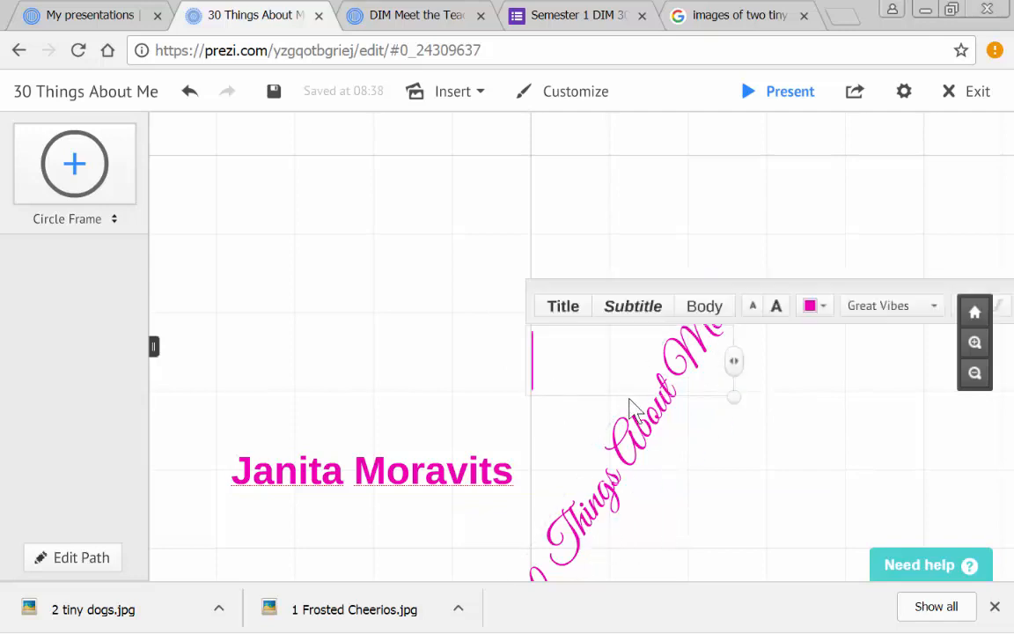
pyautogui.click(701, 473)
pyautogui.click(702, 473)
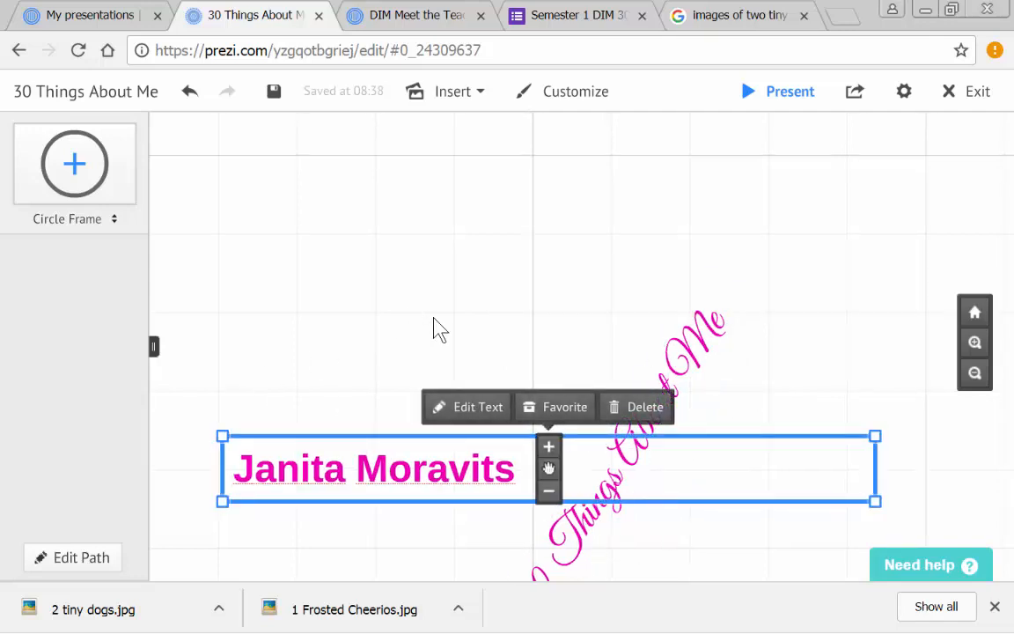
pyautogui.click(685, 546)
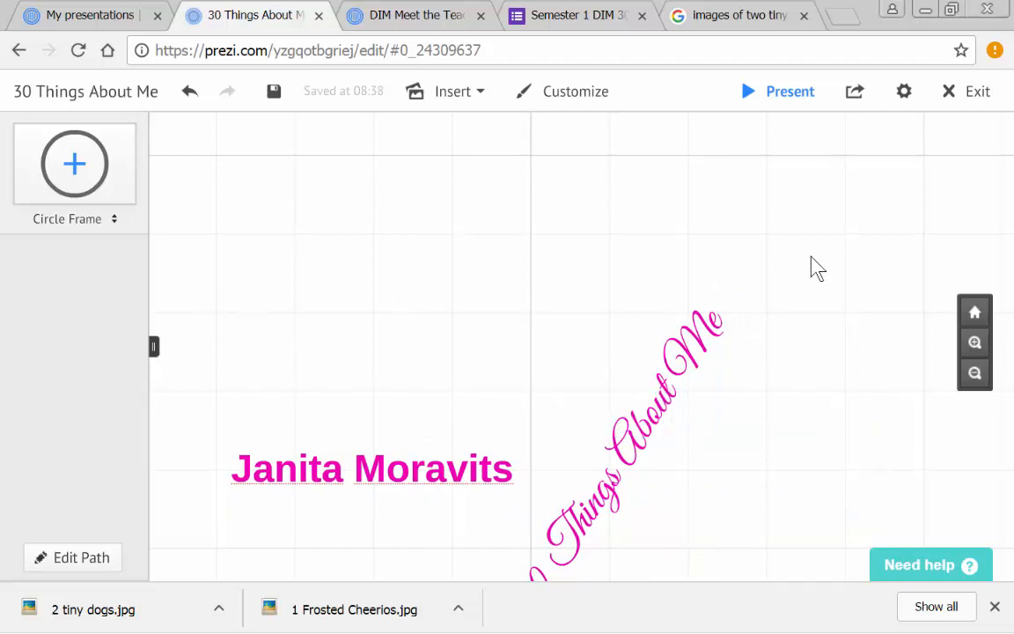
# - Examine the extent of the empty canvas around the title and name from far out and at closer range
pyautogui.scroll(-3, 769, 245)
pyautogui.moveTo(526, 546); pyautogui.dragTo(440, 342)
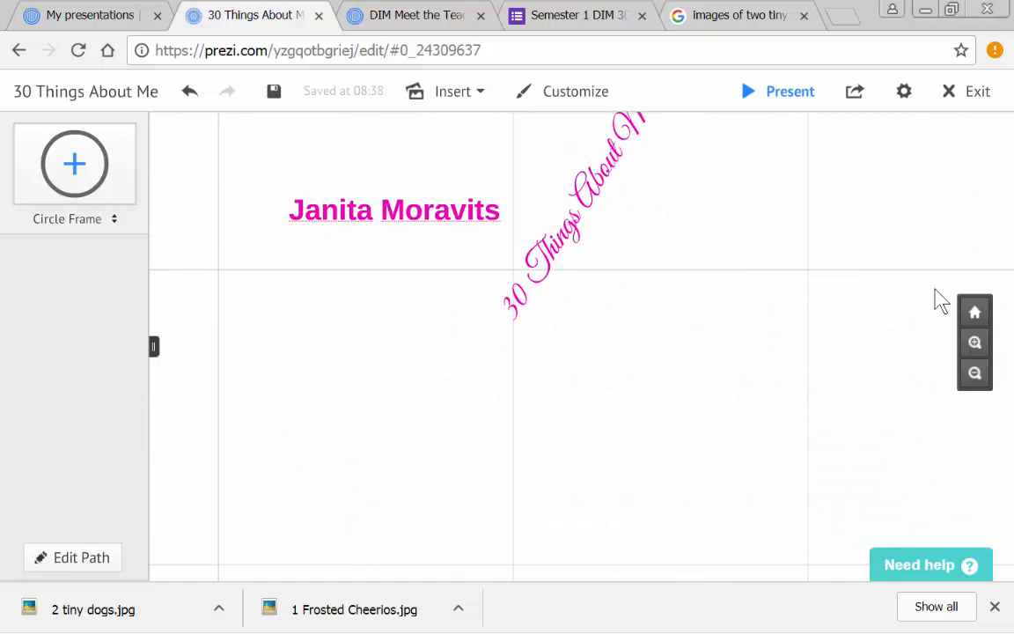
pyautogui.moveTo(364, 346); pyautogui.dragTo(377, 447)
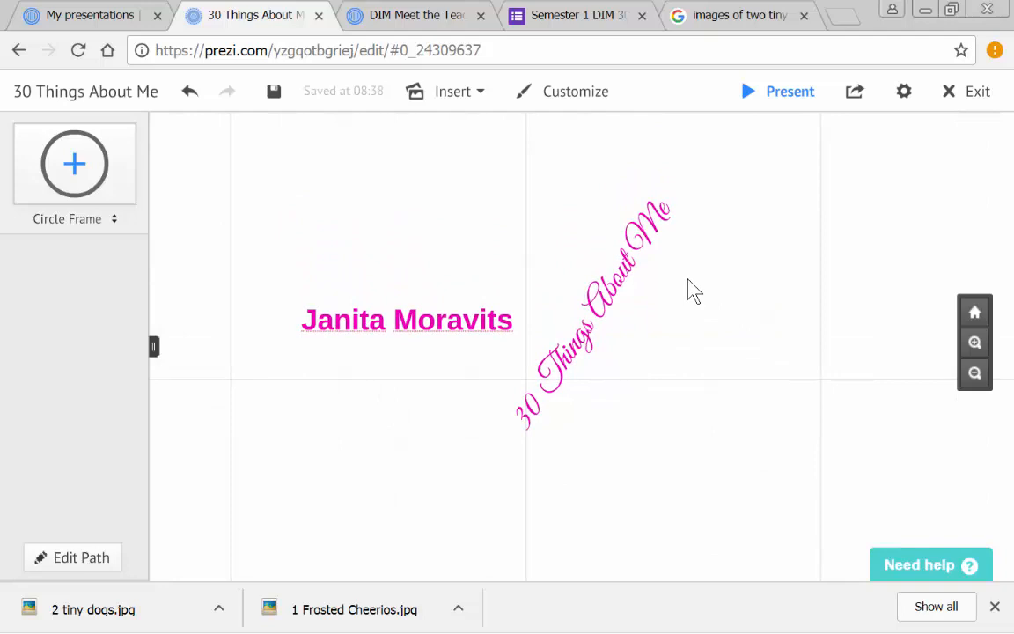
pyautogui.scroll(-6, 684, 276)
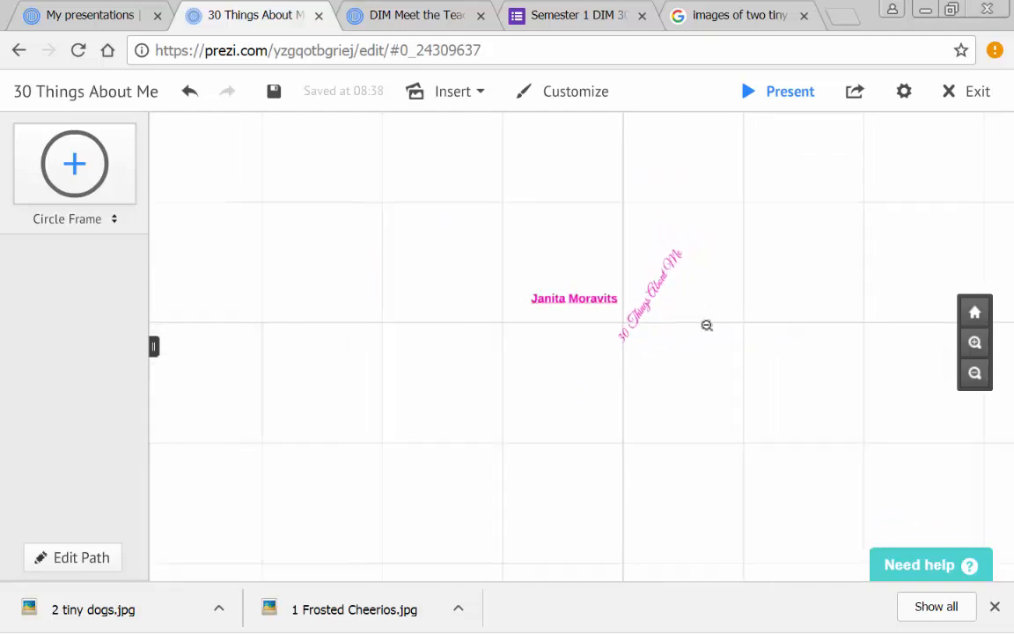
pyautogui.scroll(-5, 710, 330)
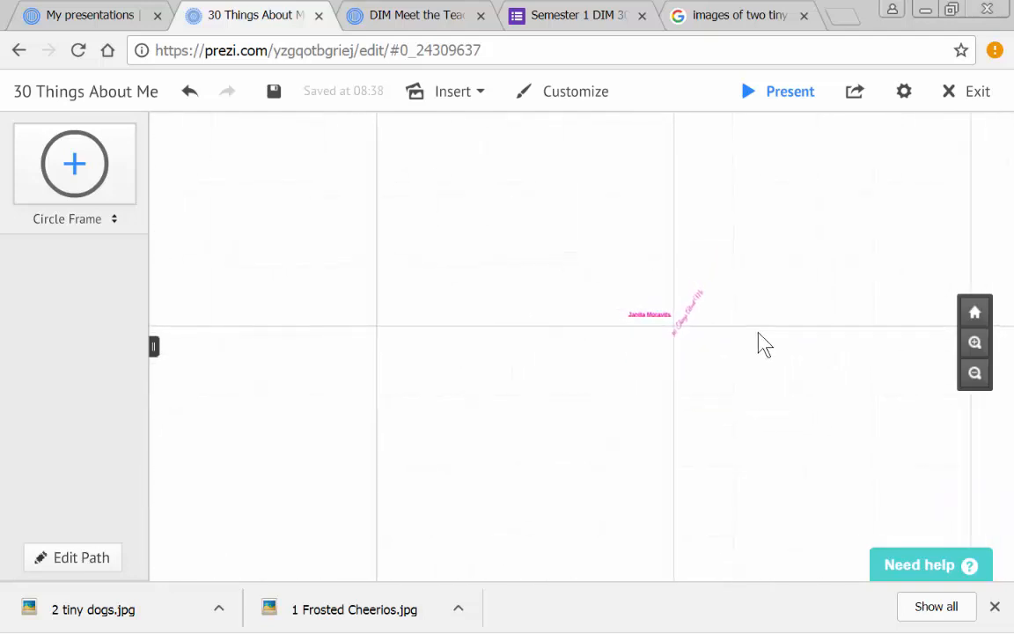
pyautogui.scroll(-5, 753, 331)
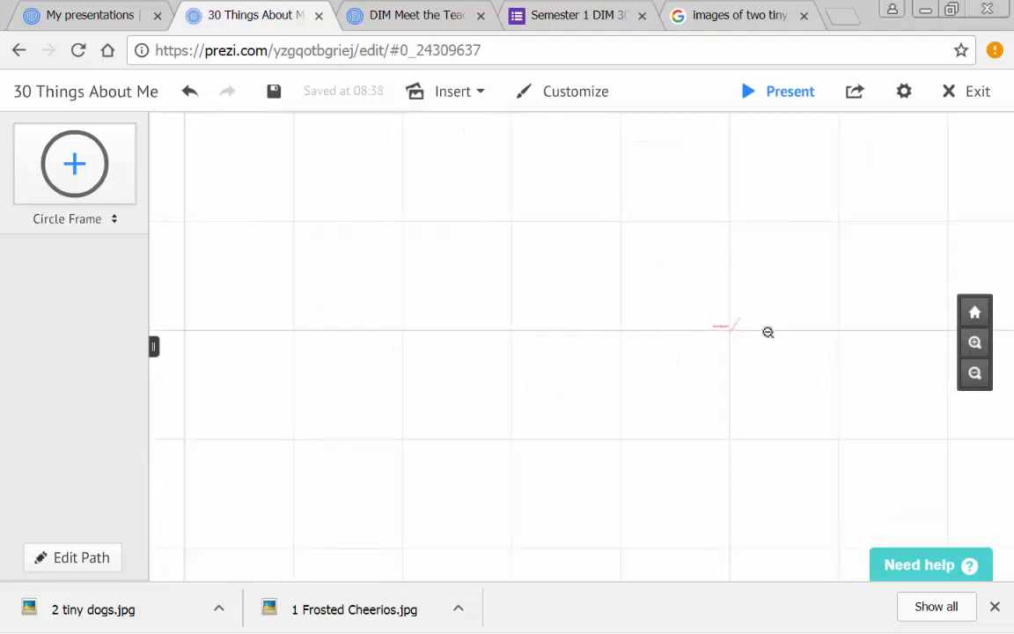
pyautogui.scroll(-5, 768, 332)
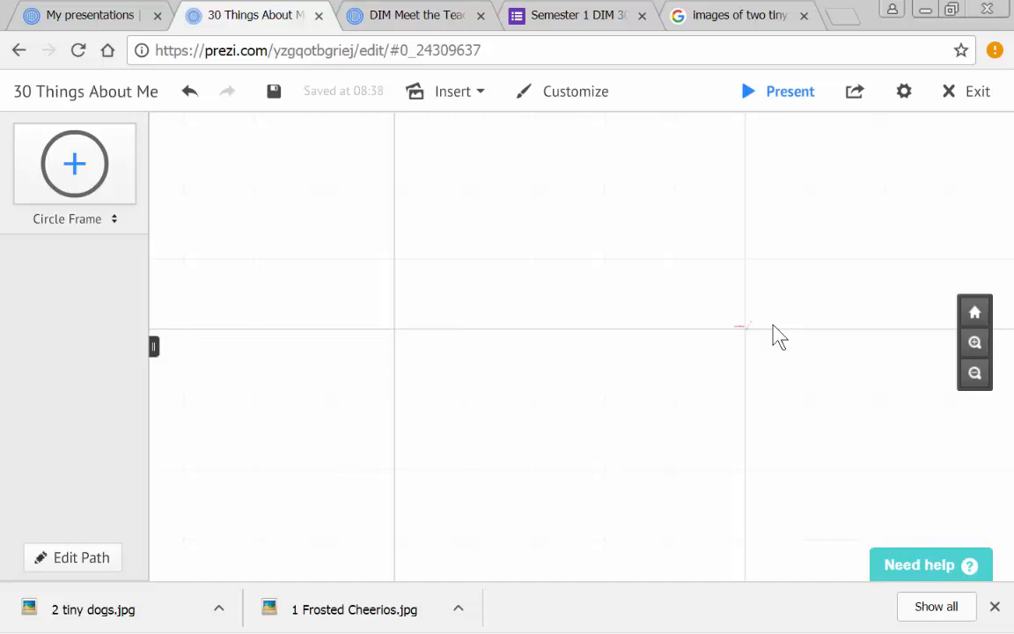
pyautogui.scroll(6, 772, 326)
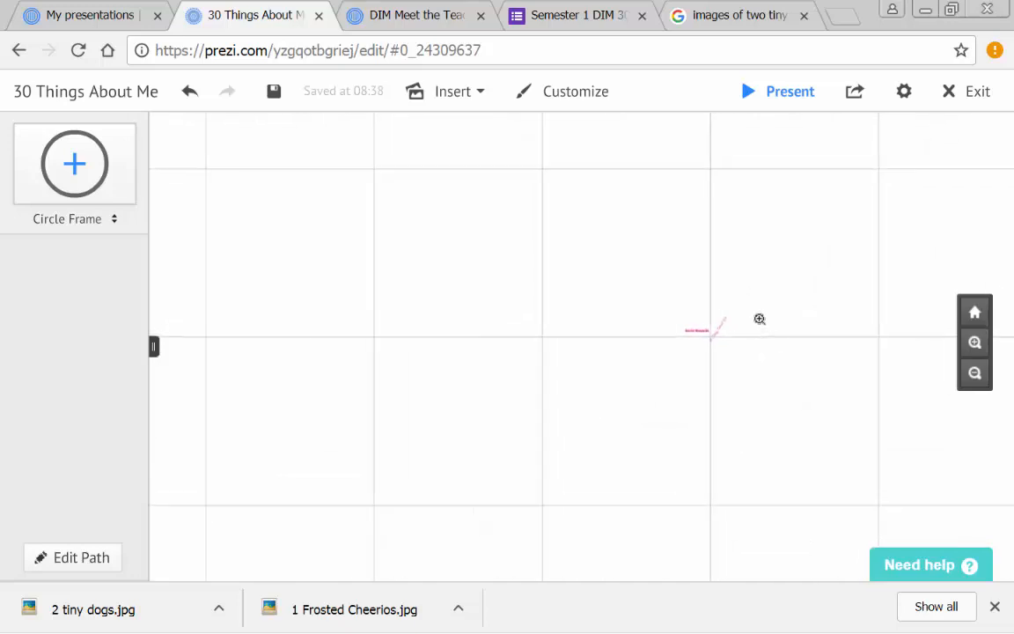
pyautogui.scroll(5, 710, 362)
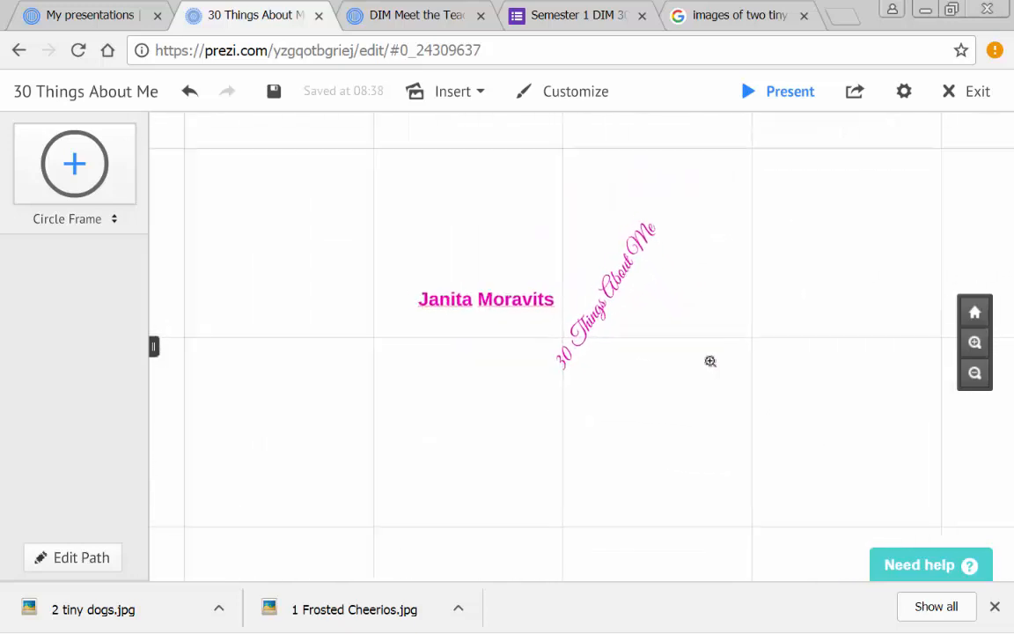
# - Start a new text box in the empty canvas area below the slanted title and set its font to Cooper Hewitt
pyautogui.moveTo(613, 416); pyautogui.dragTo(598, 364)
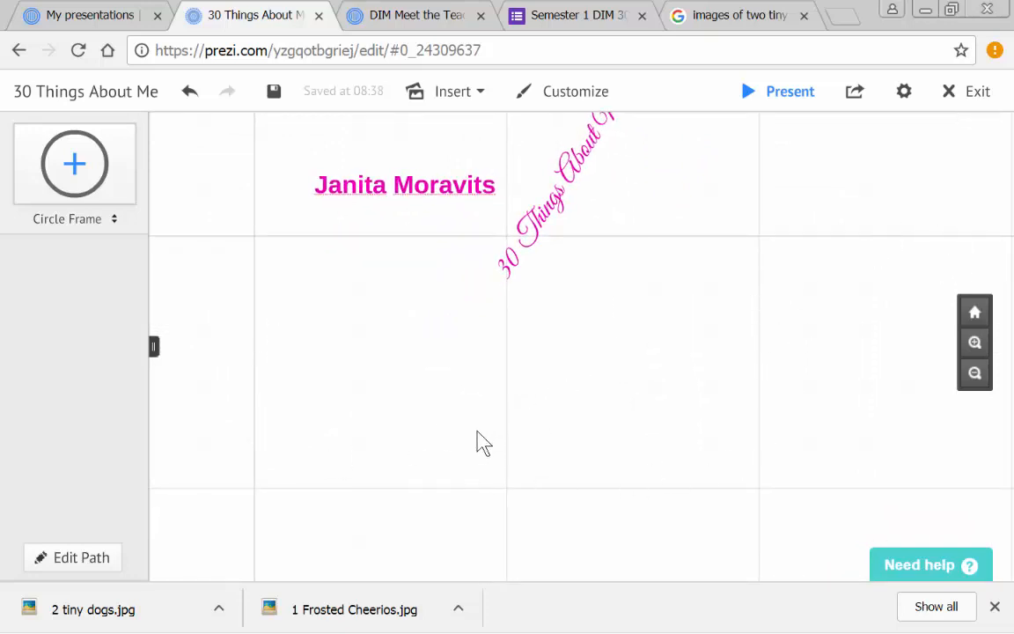
pyautogui.moveTo(476, 435); pyautogui.dragTo(461, 461)
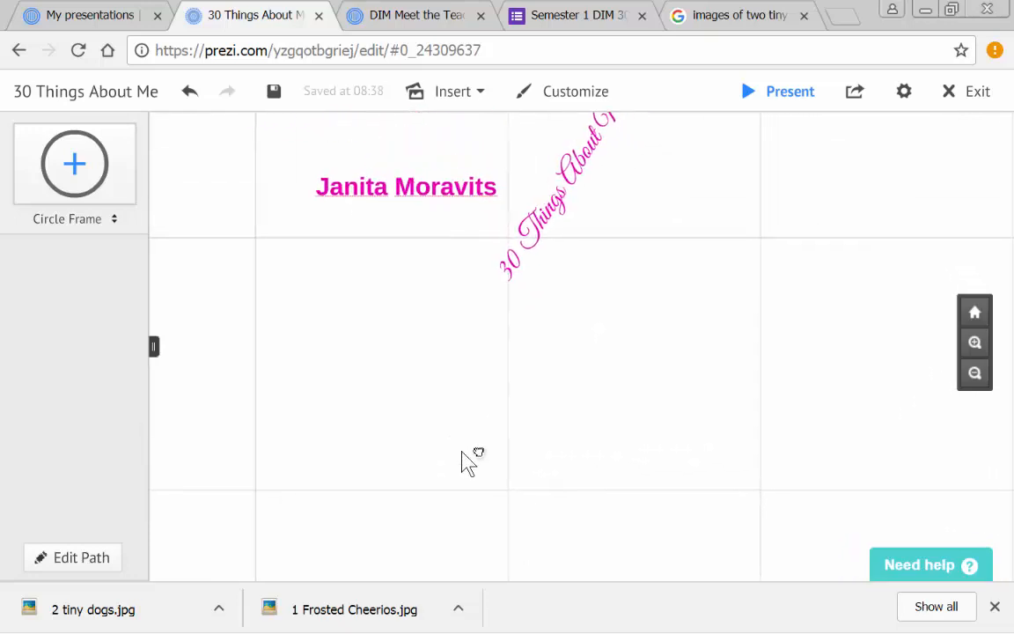
pyautogui.click(480, 457)
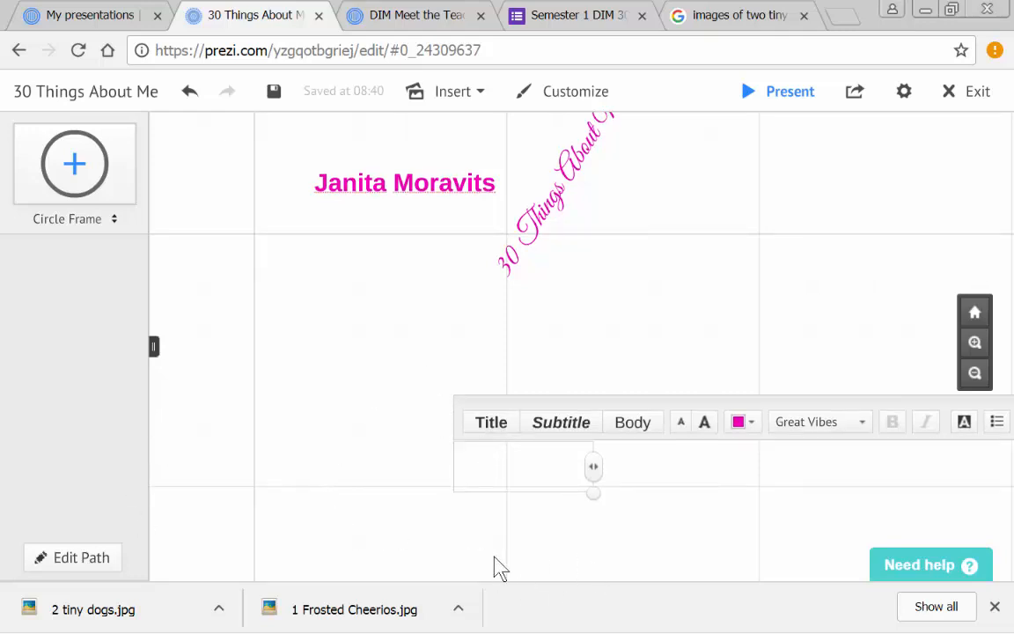
pyautogui.write('Fro')
pyautogui.press('BackSpace')
pyautogui.press('BackSpace')
pyautogui.press('BackSpace')
pyautogui.click(860, 421)
pyautogui.click(842, 384)
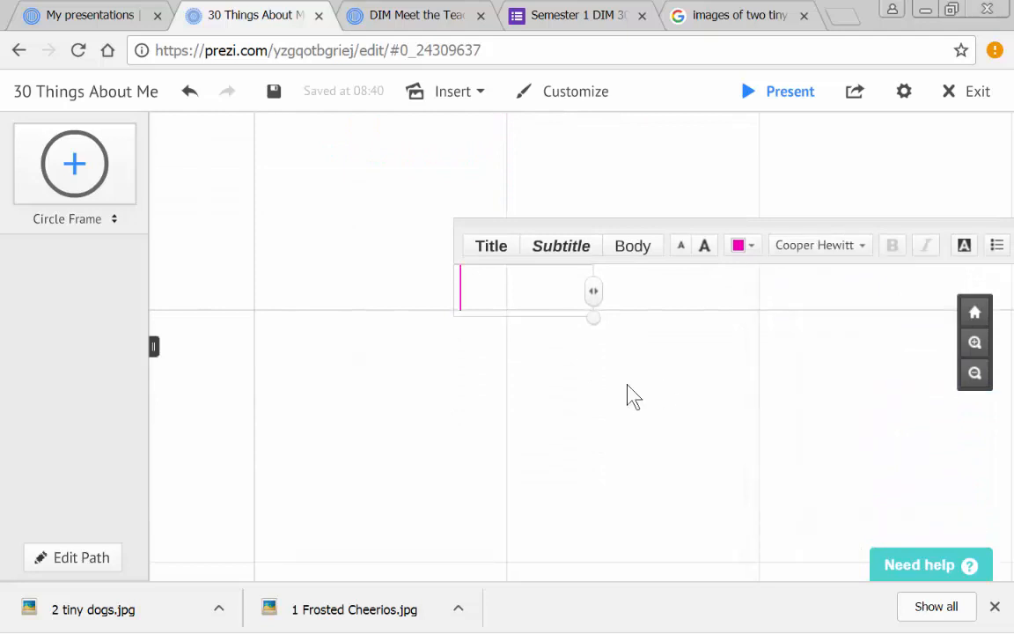
# - Enter the first fact as "Frosted cheerios are the best." in the new text box
pyautogui.write('Frost')
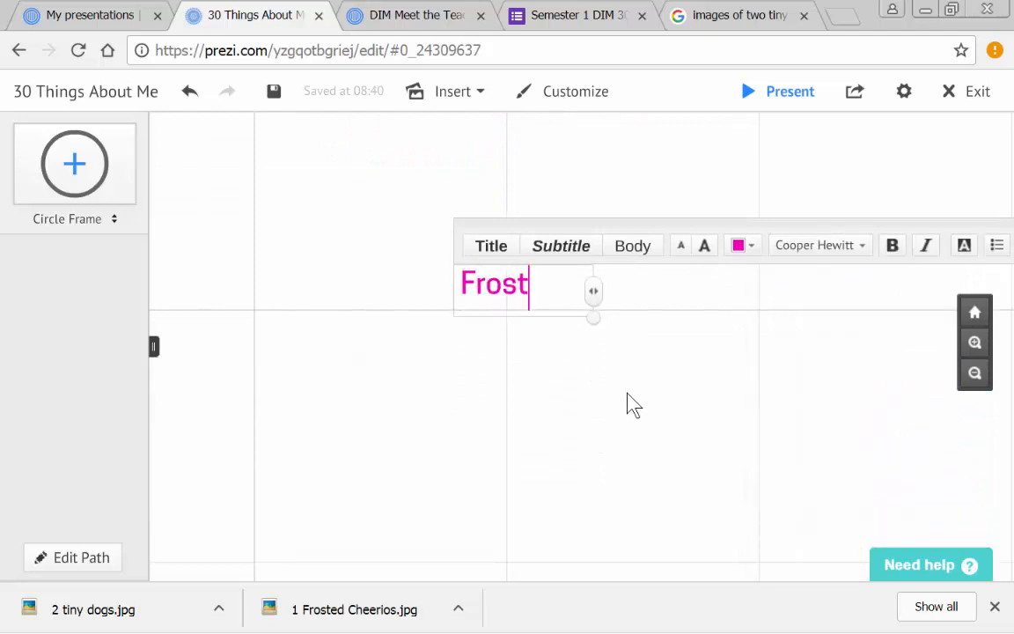
pyautogui.write('ed cheeri')
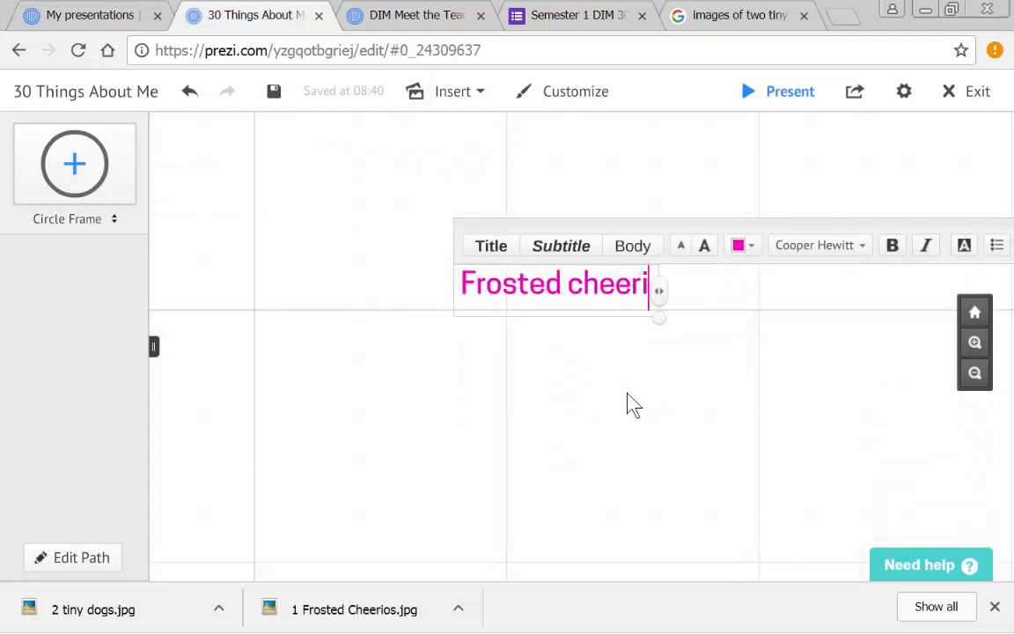
pyautogui.write('os are the best.')
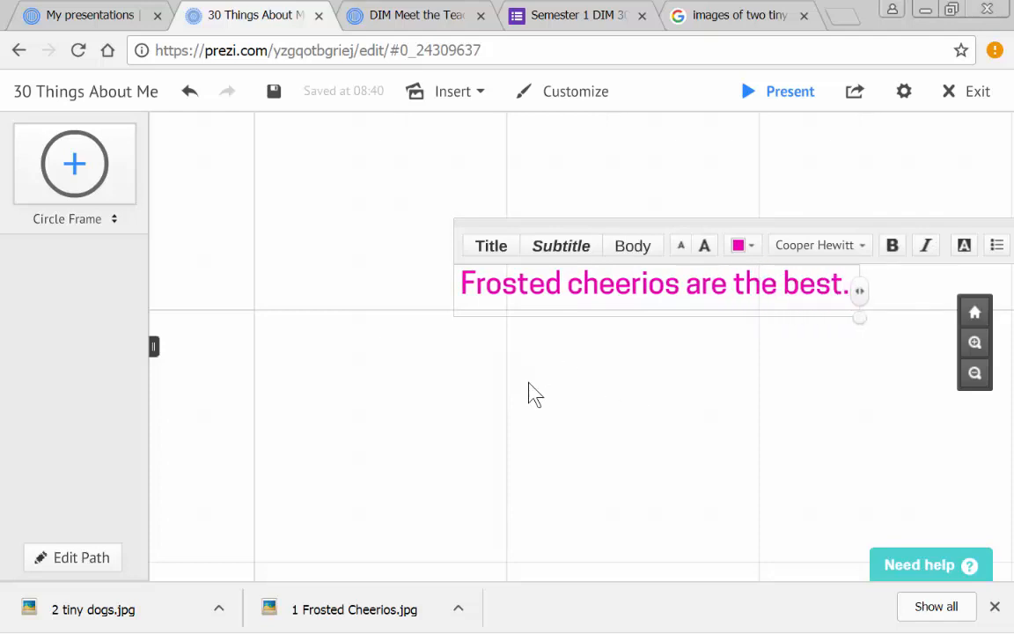
pyautogui.click(469, 458)
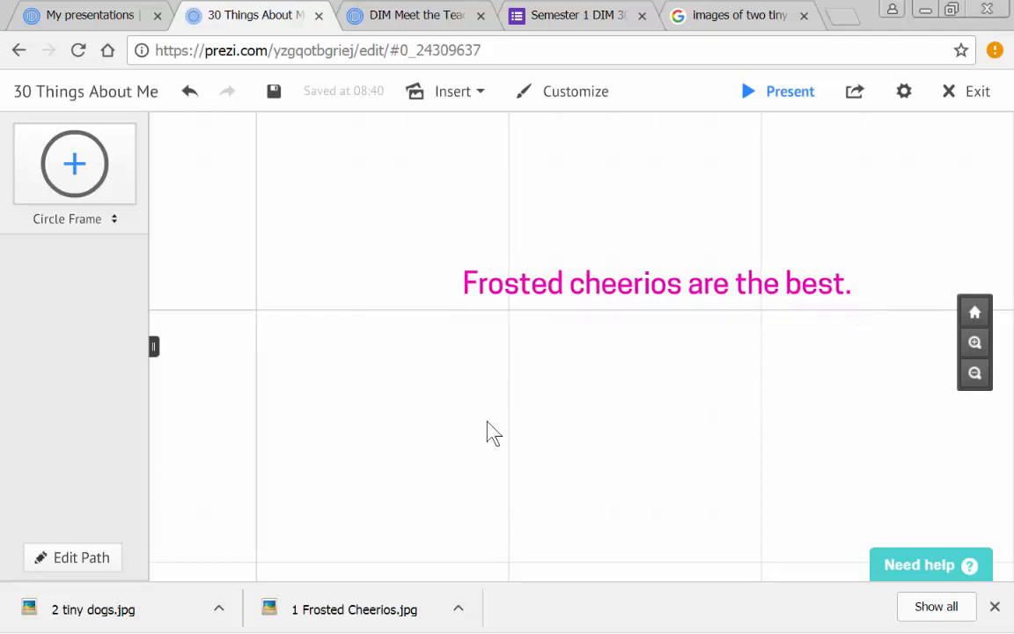
# - Rotate the Frosted cheerios sentence slightly counterclockwise so that it slopes gently upward
pyautogui.click(688, 288)
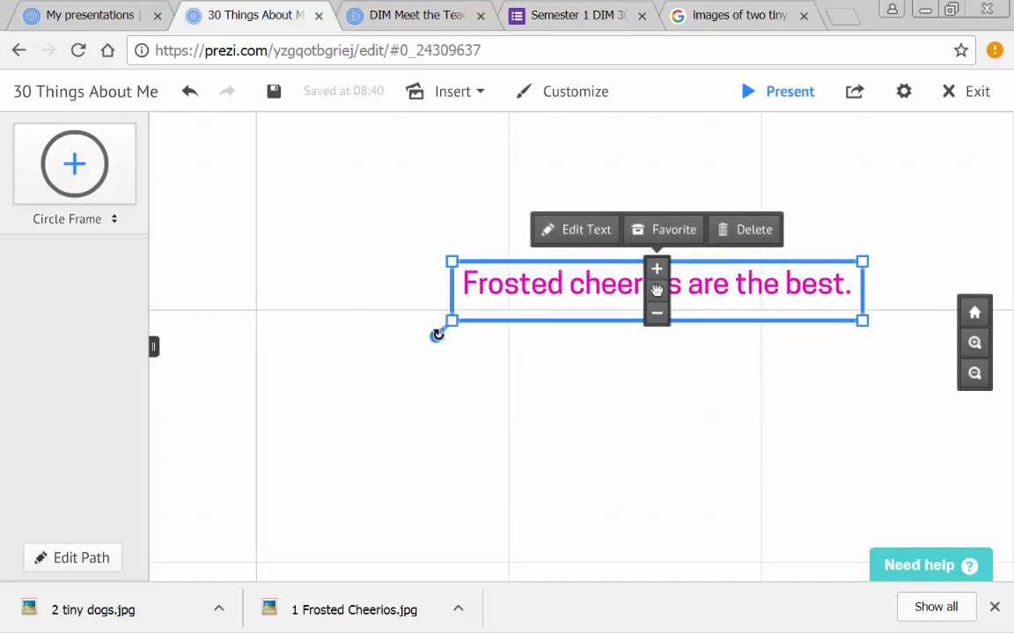
pyautogui.moveTo(436, 335); pyautogui.dragTo(466, 345)
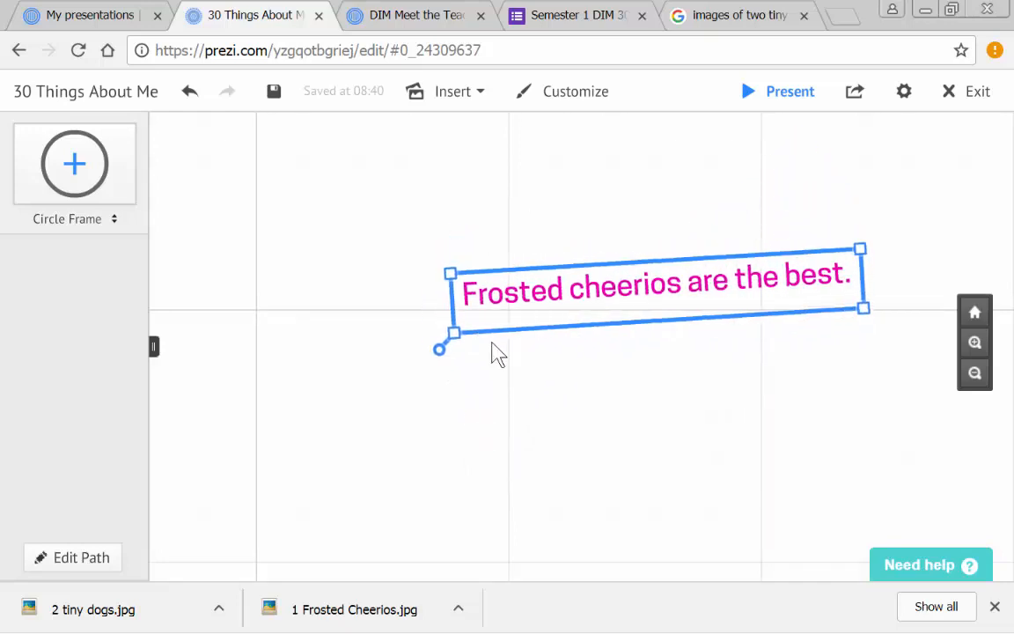
pyautogui.click(546, 407)
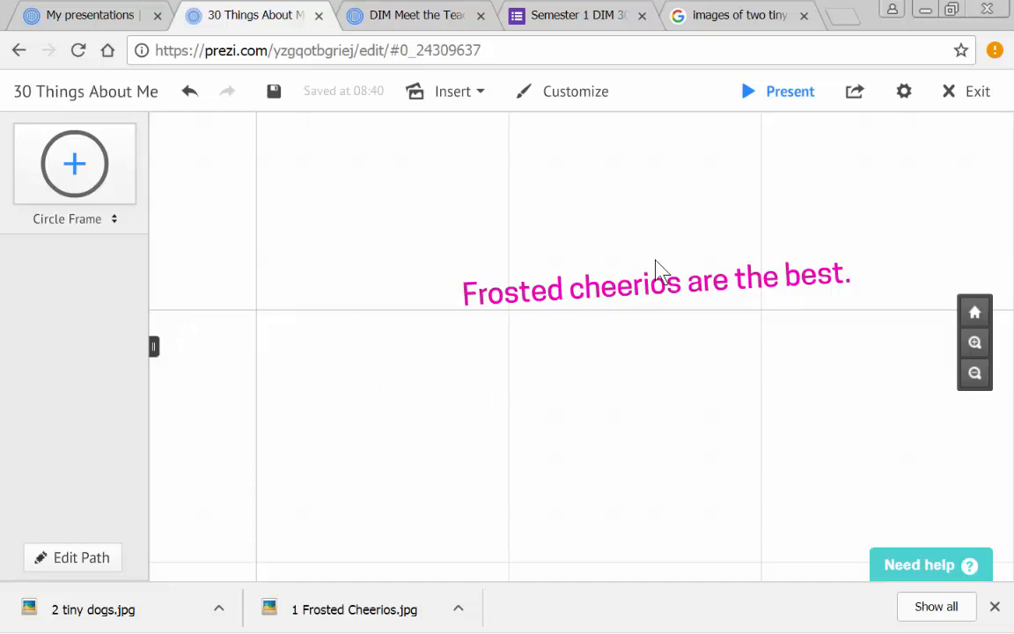
# - Insert the image 1 Frosted Cheerios.jpg and place it at a much smaller size below the Frosted cheerios sentence
pyautogui.click(459, 98)
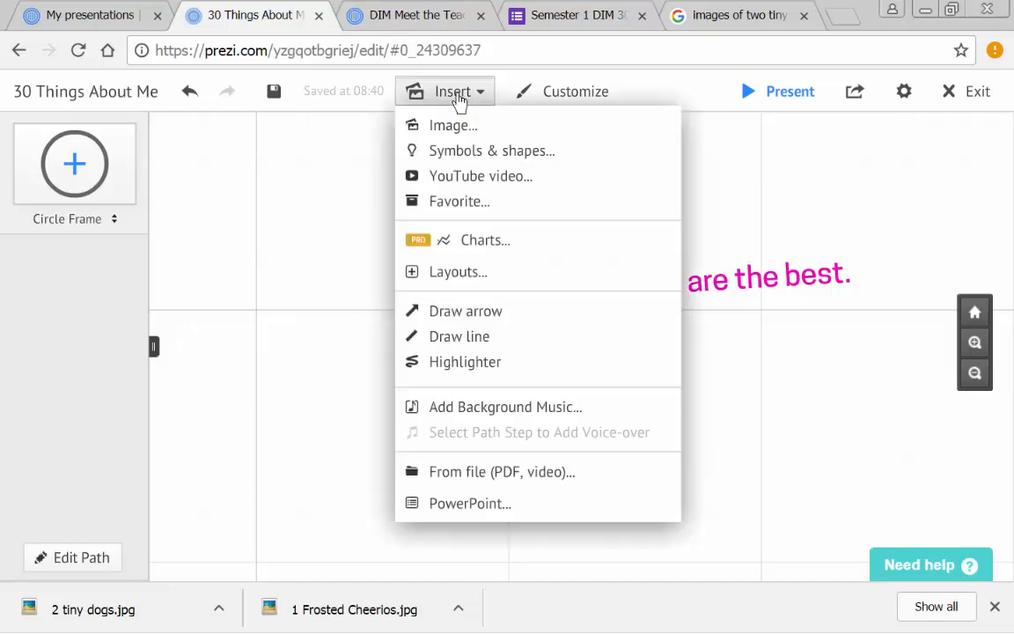
pyautogui.click(448, 128)
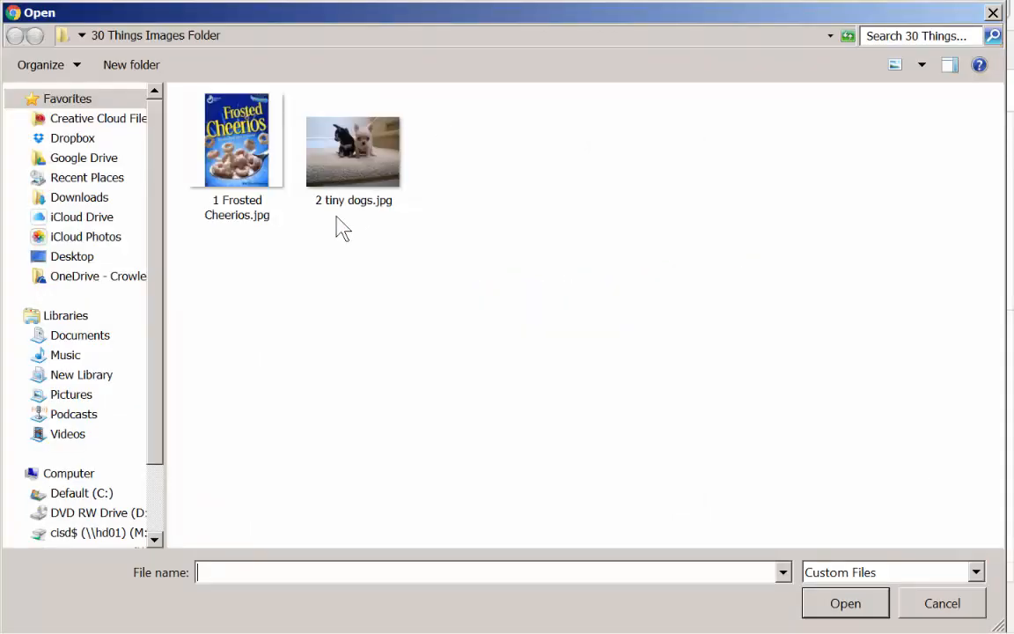
pyautogui.click(243, 153)
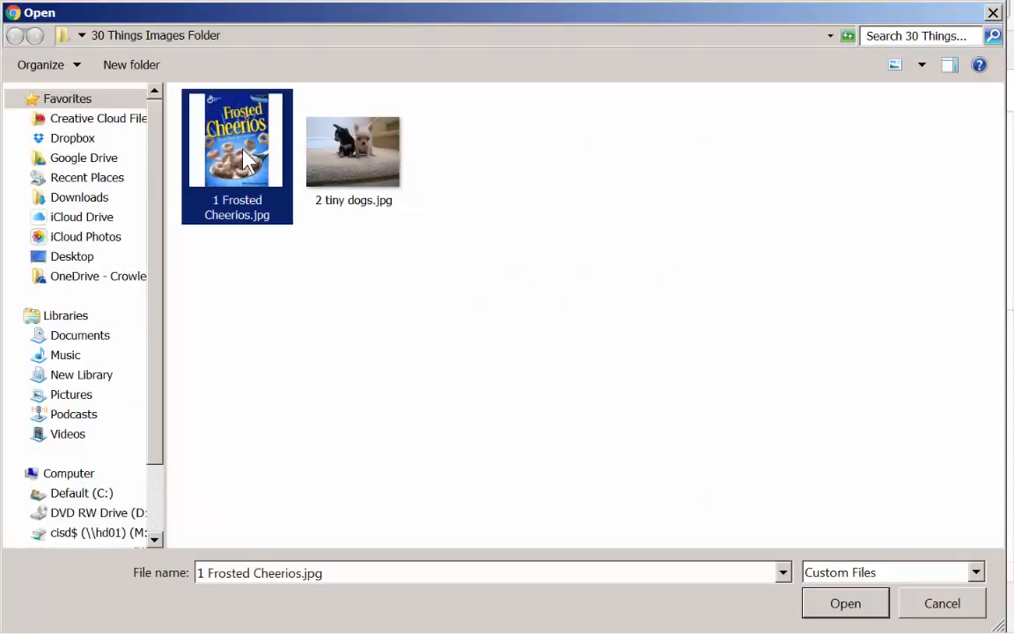
pyautogui.click(819, 606)
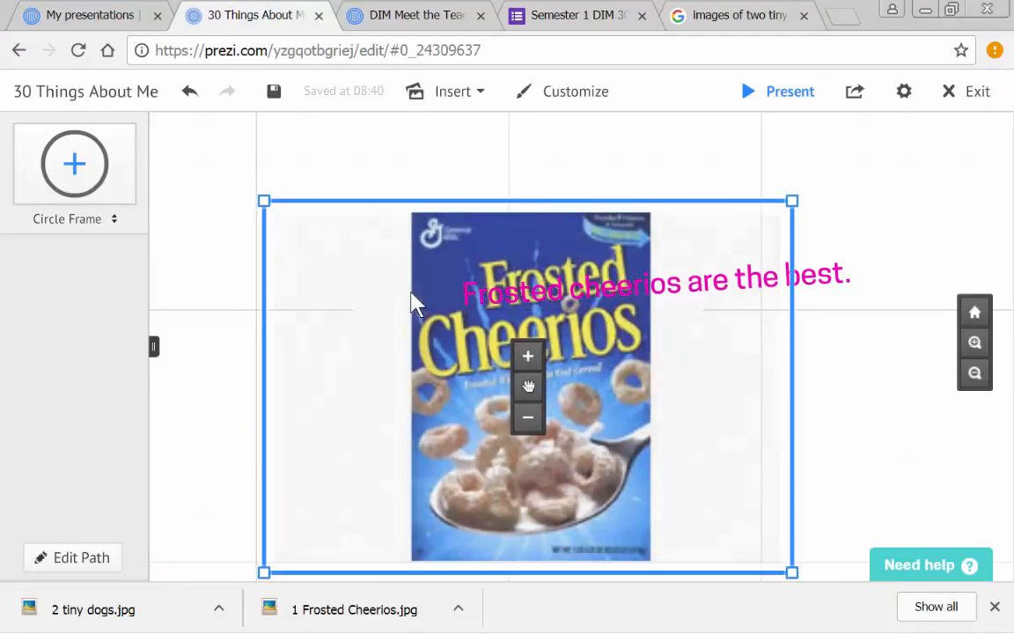
pyautogui.moveTo(555, 355); pyautogui.dragTo(641, 492)
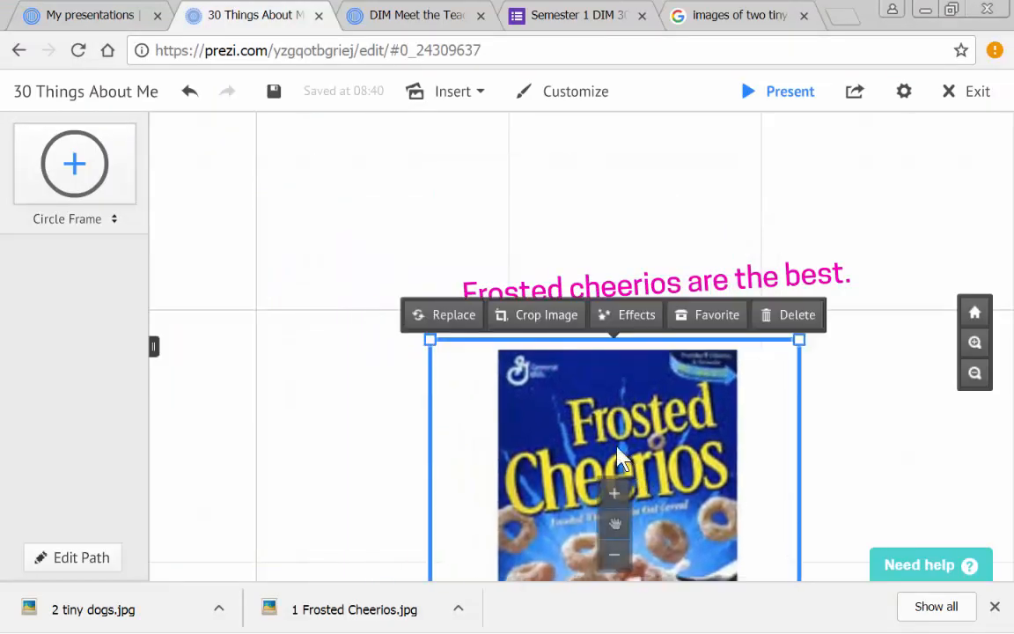
pyautogui.moveTo(429, 336); pyautogui.dragTo(535, 485)
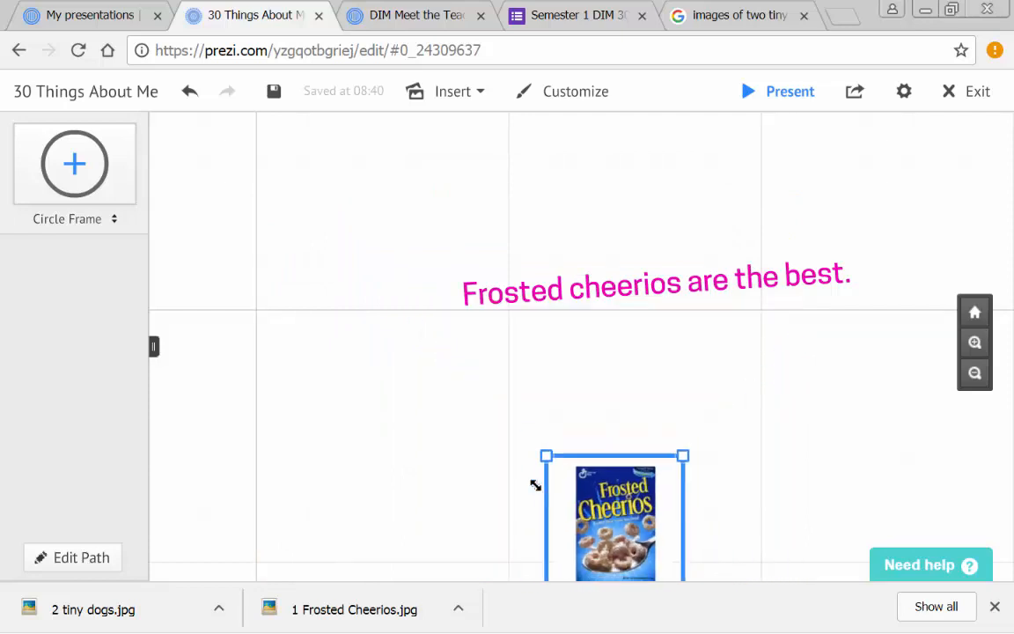
# - Tilt the cereal box image clockwise and move it below and to the left of the Frosted cheerios sentence
pyautogui.click(651, 500)
pyautogui.click(627, 509)
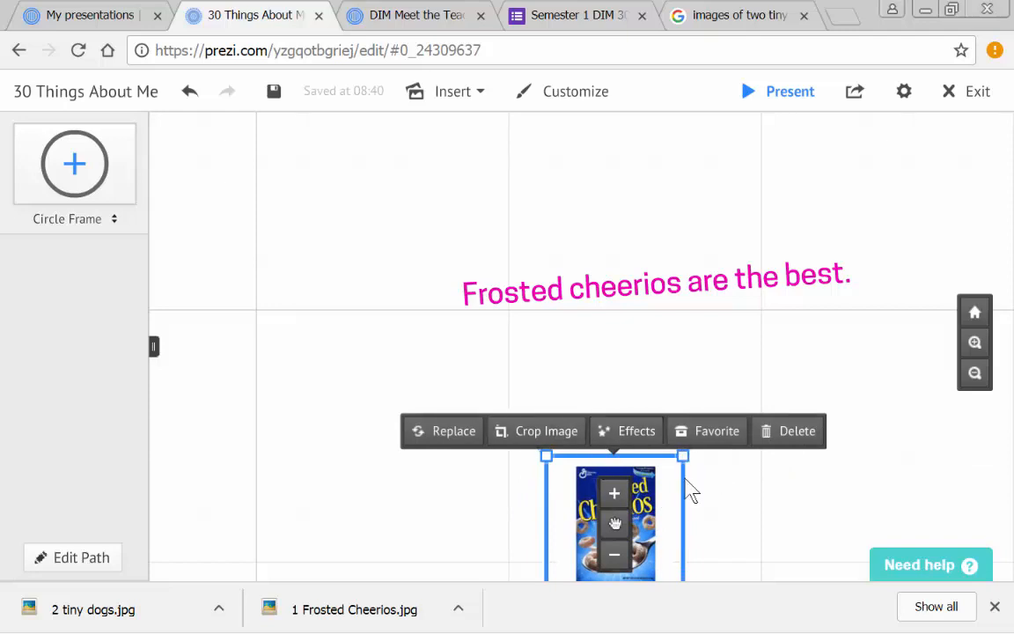
pyautogui.moveTo(697, 446); pyautogui.dragTo(727, 495)
pyautogui.moveTo(616, 527); pyautogui.dragTo(344, 394)
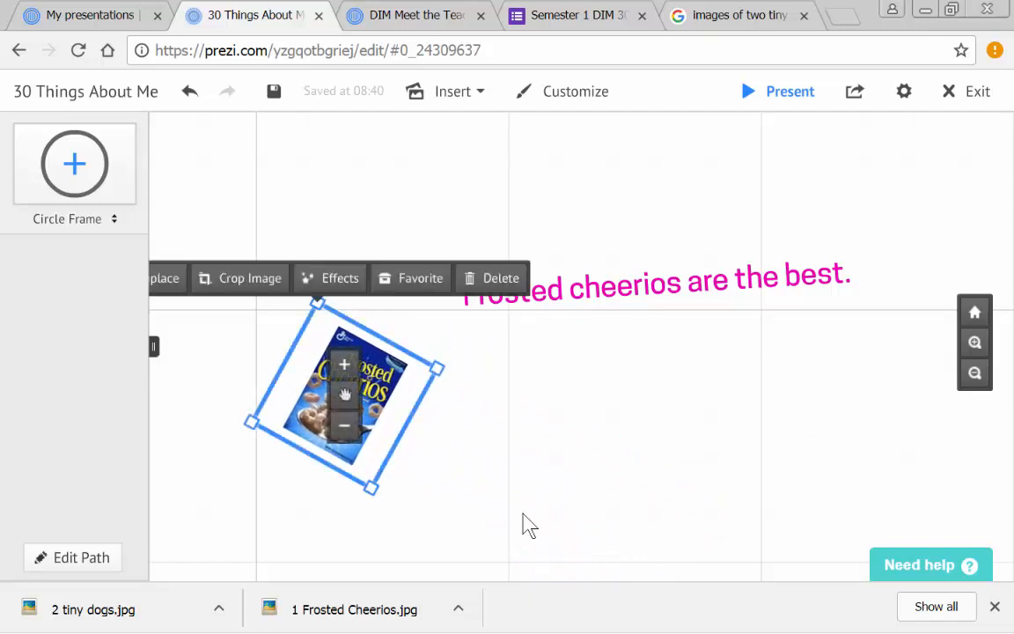
pyautogui.click(472, 447)
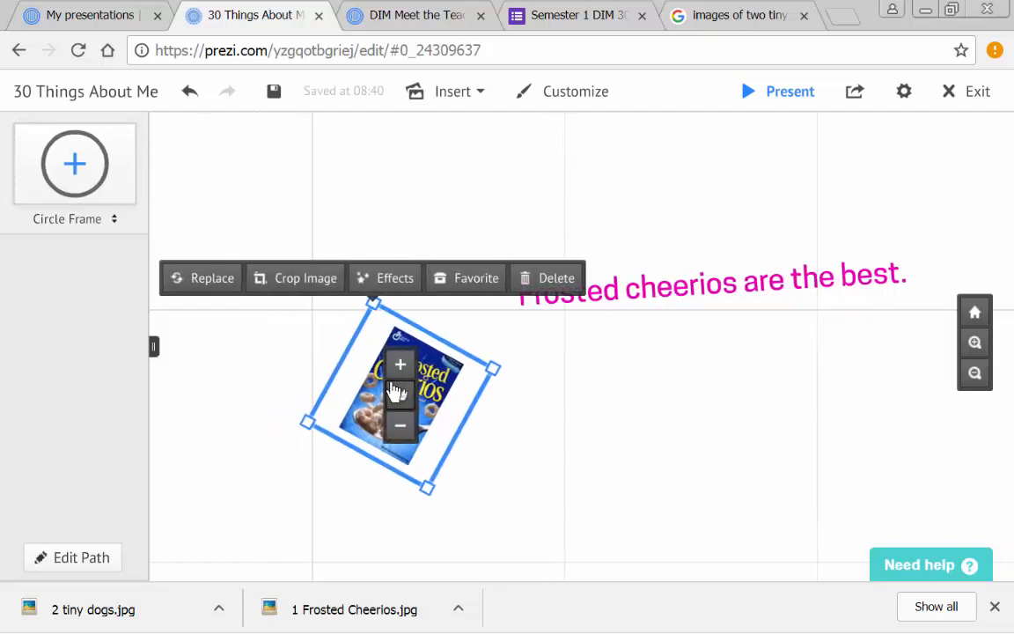
# - Enlarge the tilted cereal box image so that it reaches up to the start of the sentence beside it
pyautogui.click(401, 367)
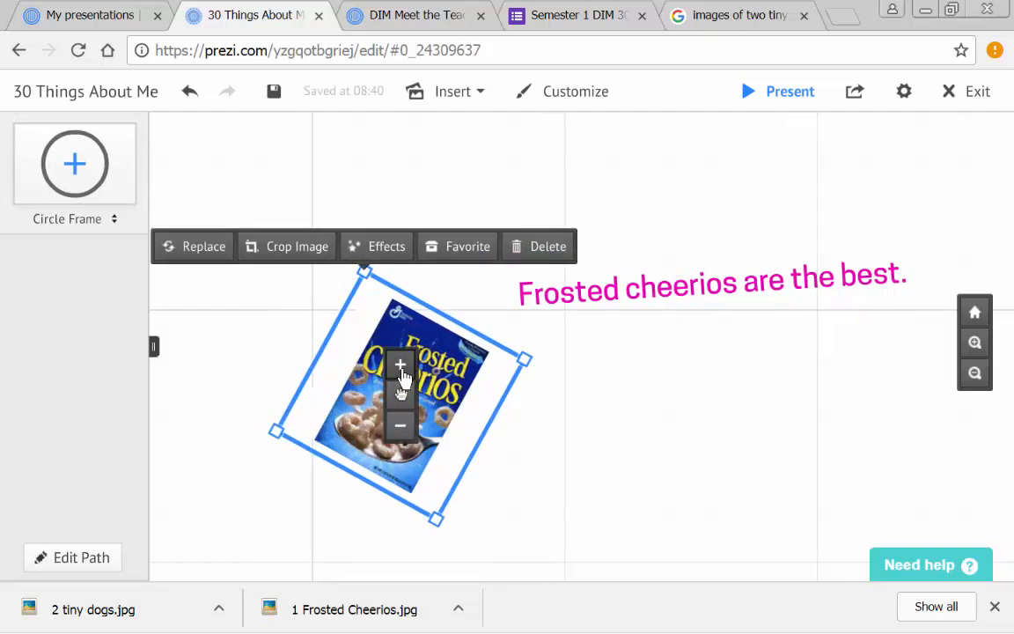
pyautogui.click(401, 425)
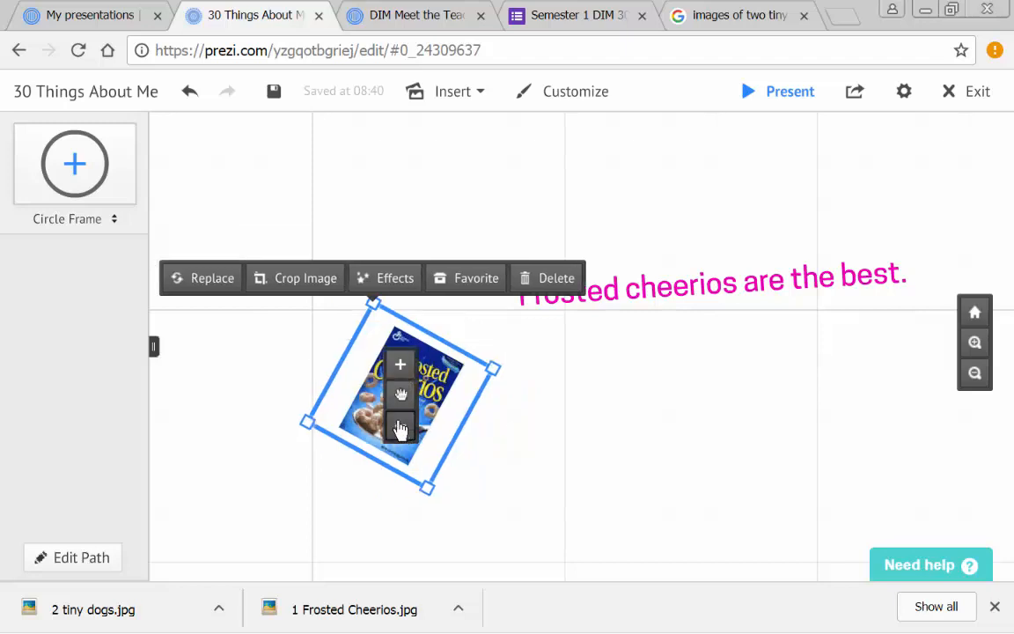
pyautogui.click(401, 423)
pyautogui.click(401, 366)
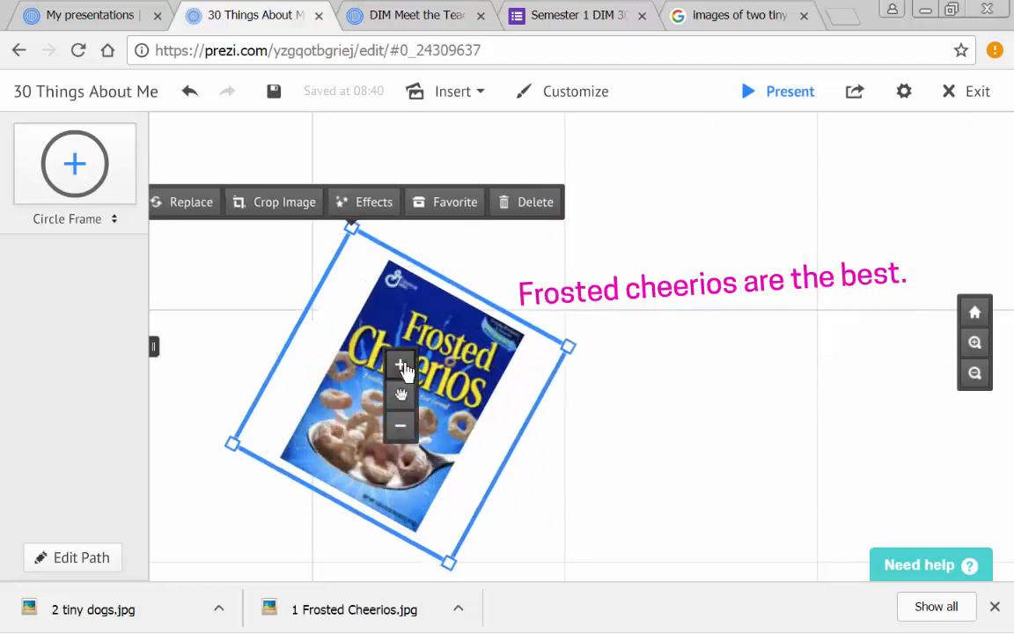
pyautogui.click(621, 457)
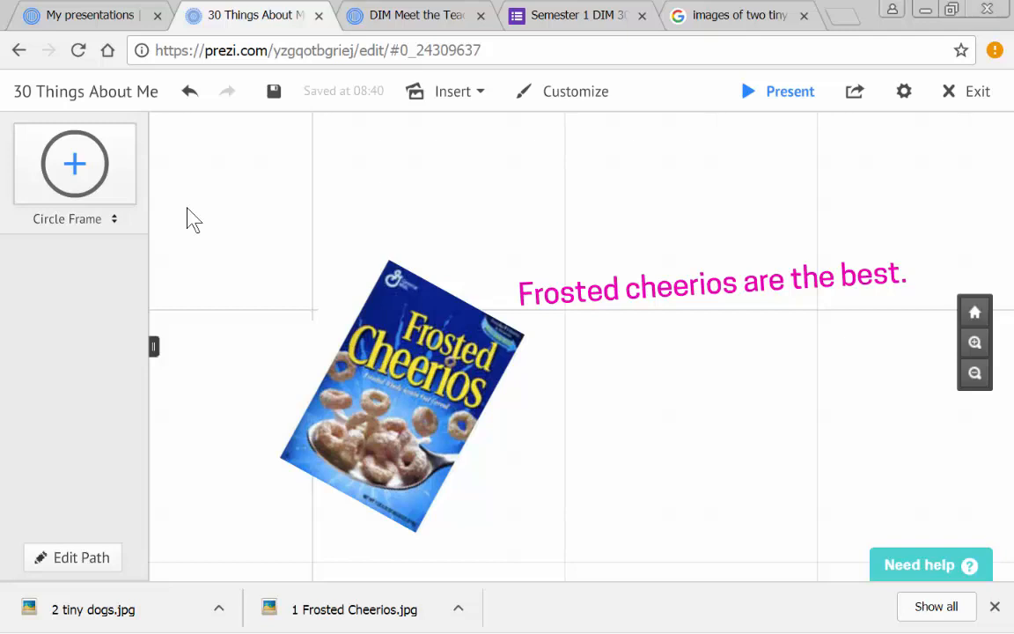
# - Add the text "I have 2 tiny dogs." below the Frosted cheerios sentence, to the right of the cereal box image
pyautogui.click(574, 467)
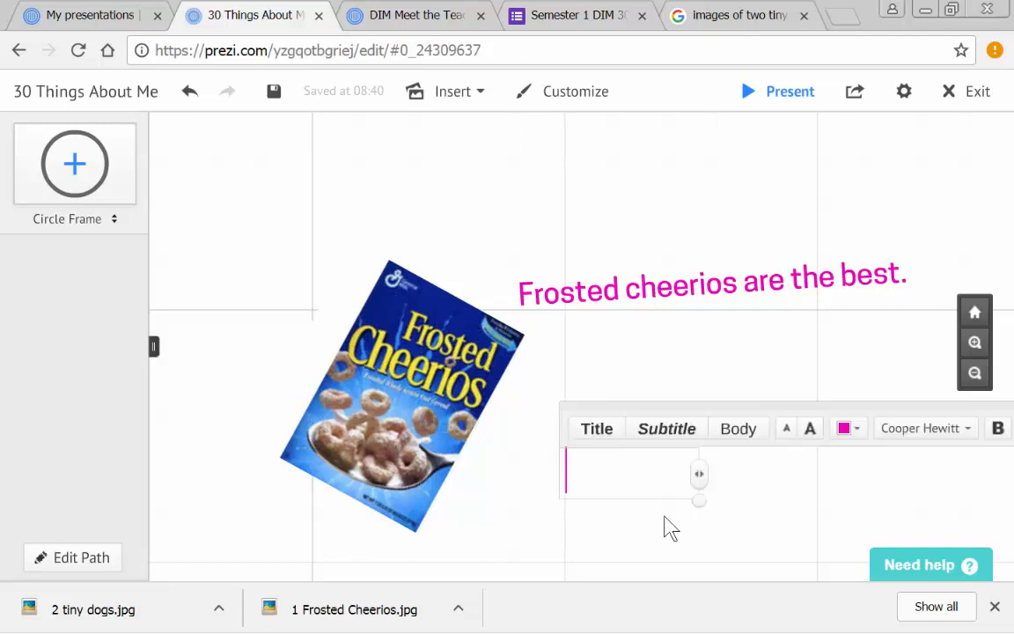
pyautogui.write('I have t')
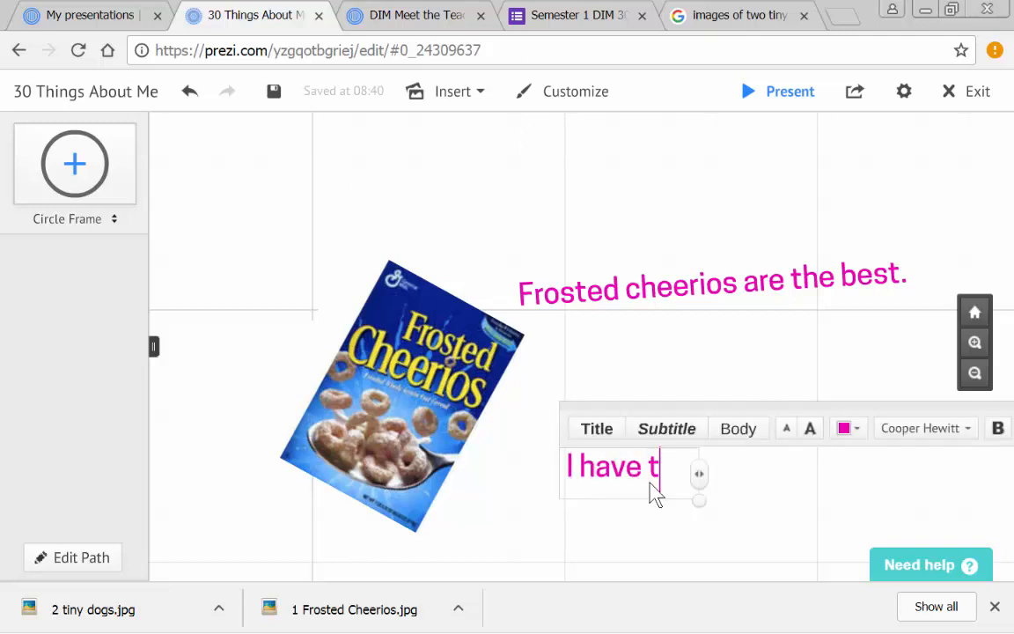
pyautogui.press('BackSpace')
pyautogui.write('2 tiny dogs.')
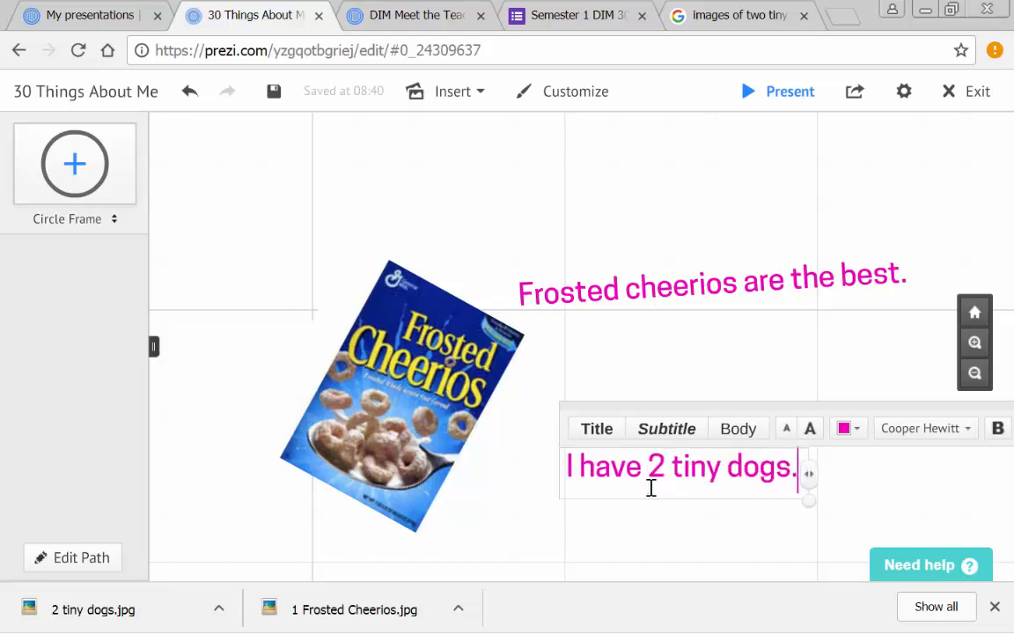
pyautogui.click(667, 539)
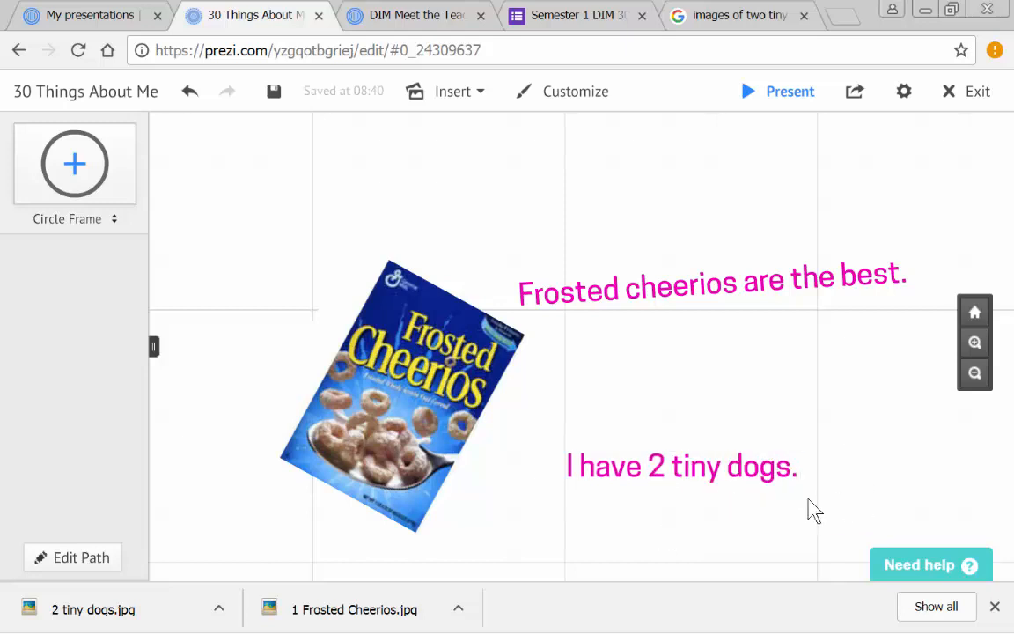
# - Insert the image 2 tiny dogs.jpg to the right of the sentence about the dogs
pyautogui.moveTo(810, 511); pyautogui.dragTo(487, 370)
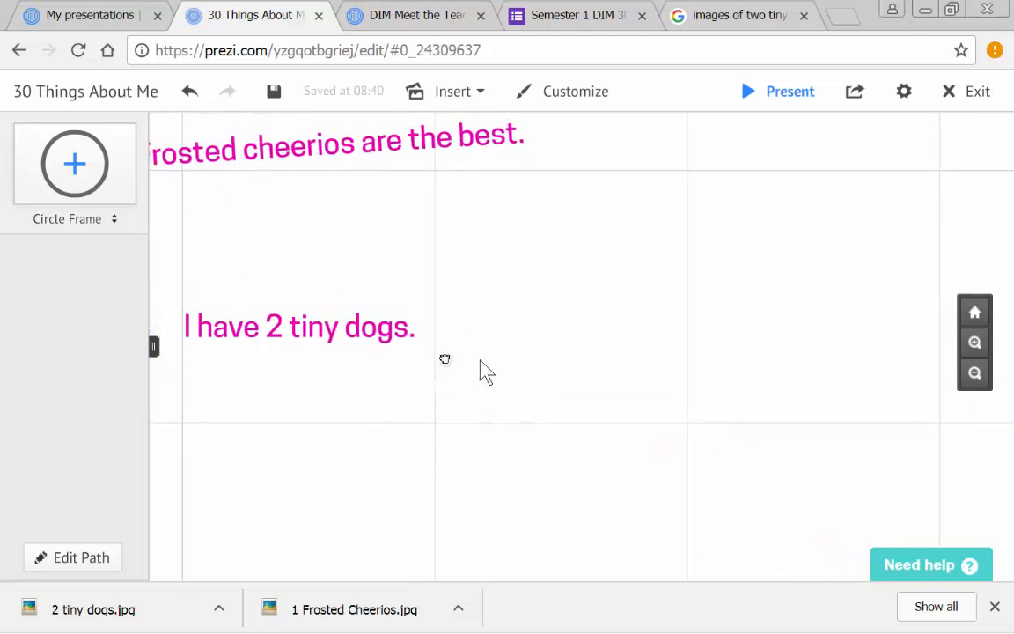
pyautogui.click(441, 95)
pyautogui.click(412, 123)
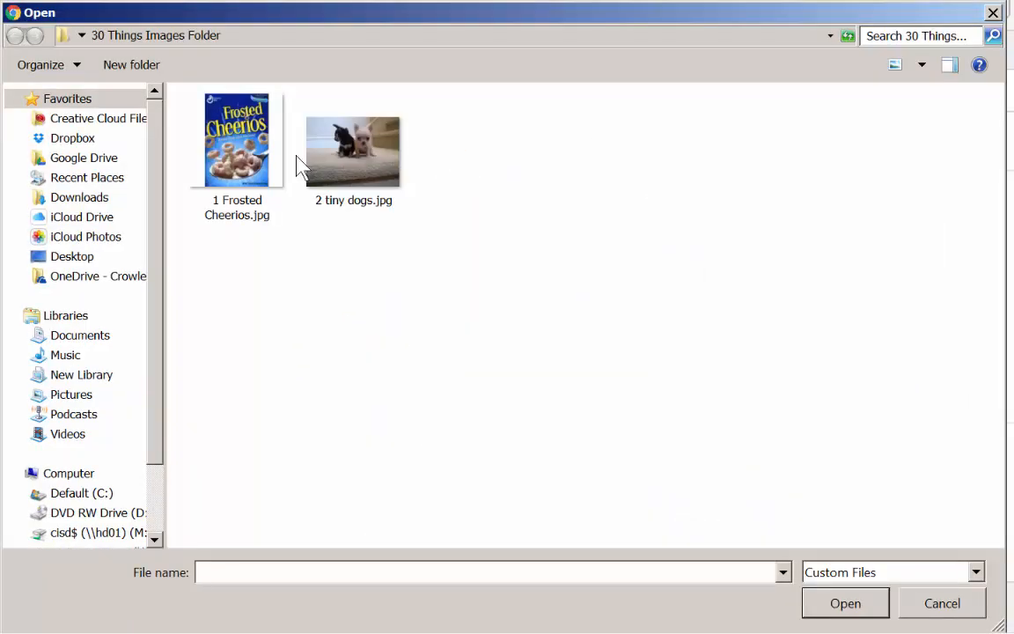
pyautogui.click(380, 169)
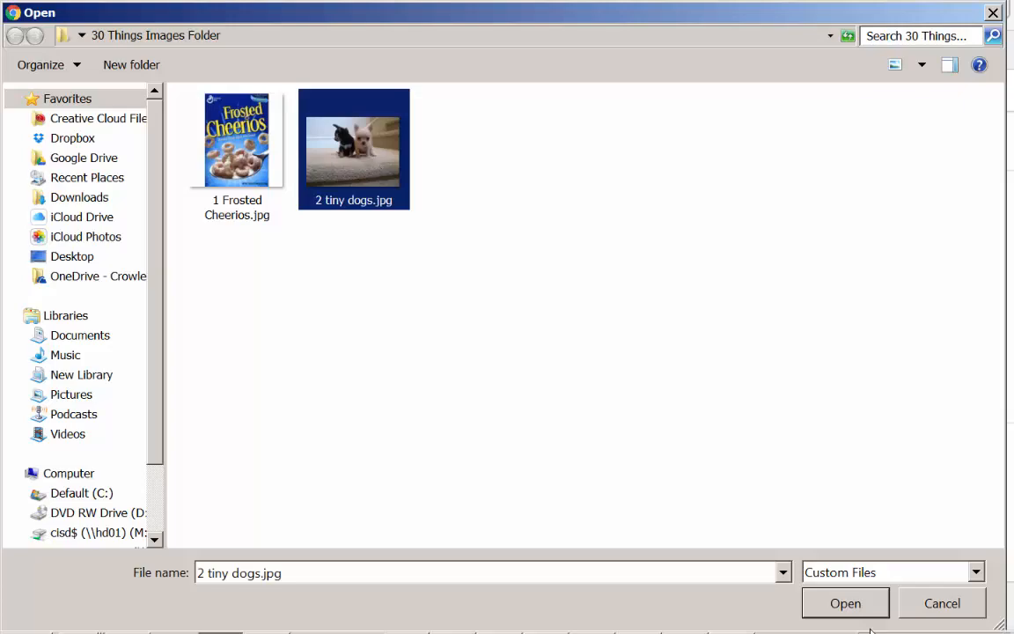
pyautogui.click(846, 604)
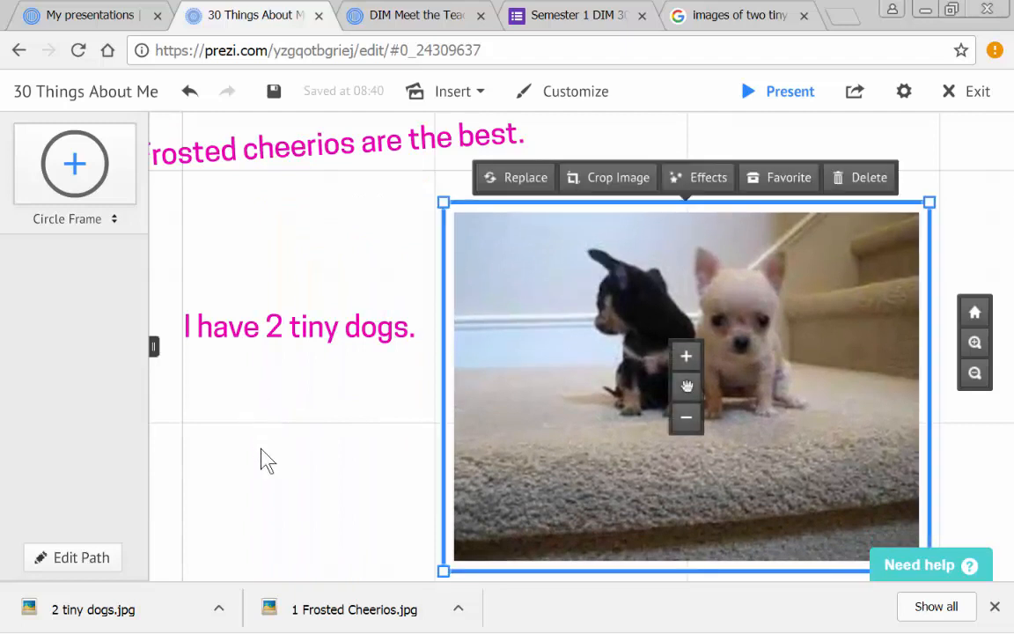
pyautogui.click(264, 466)
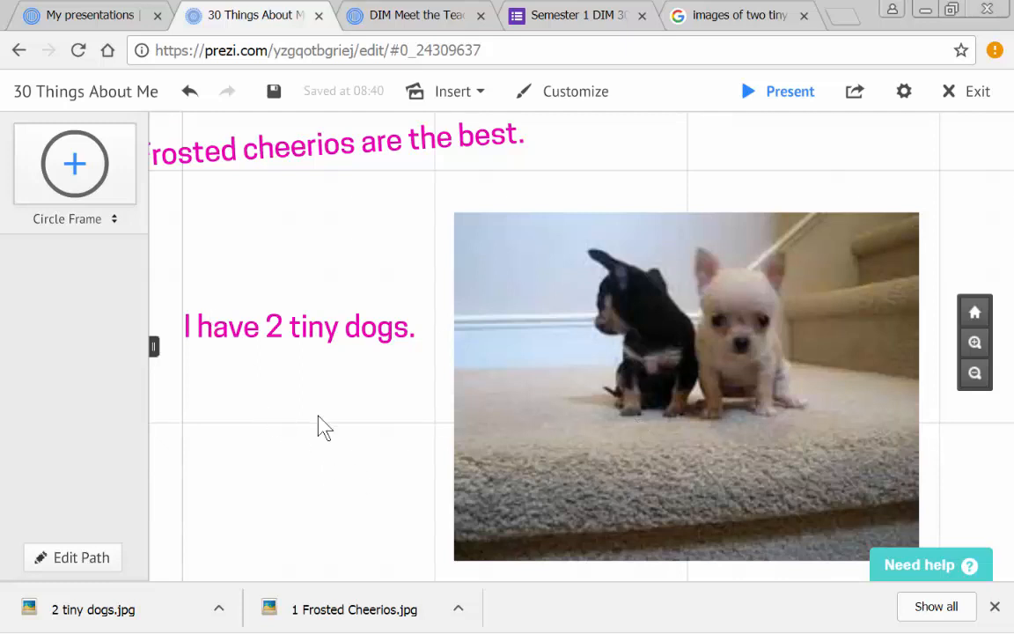
# - Start editing the path and add the title, the name text, the Frosted cheerios sentence and the cereal box image as stops 1 to 4
pyautogui.click(70, 559)
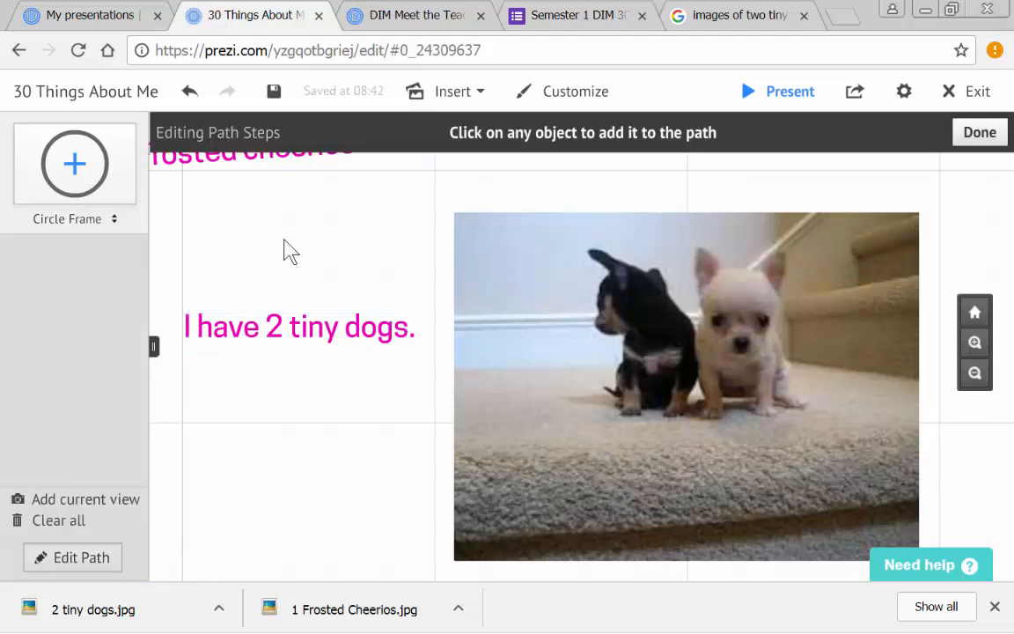
pyautogui.moveTo(290, 251); pyautogui.dragTo(608, 607)
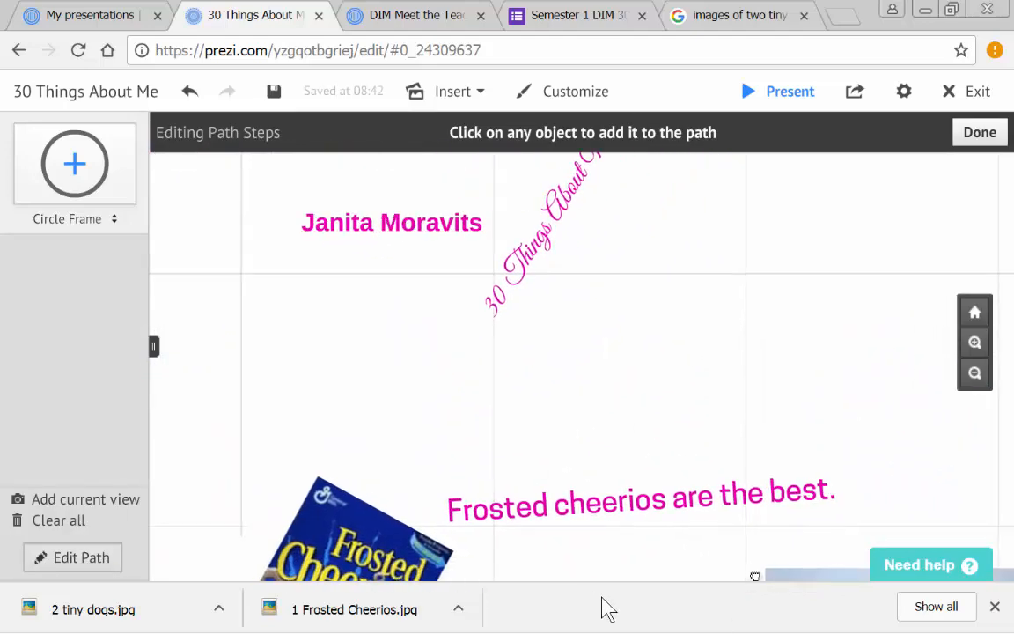
pyautogui.click(546, 251)
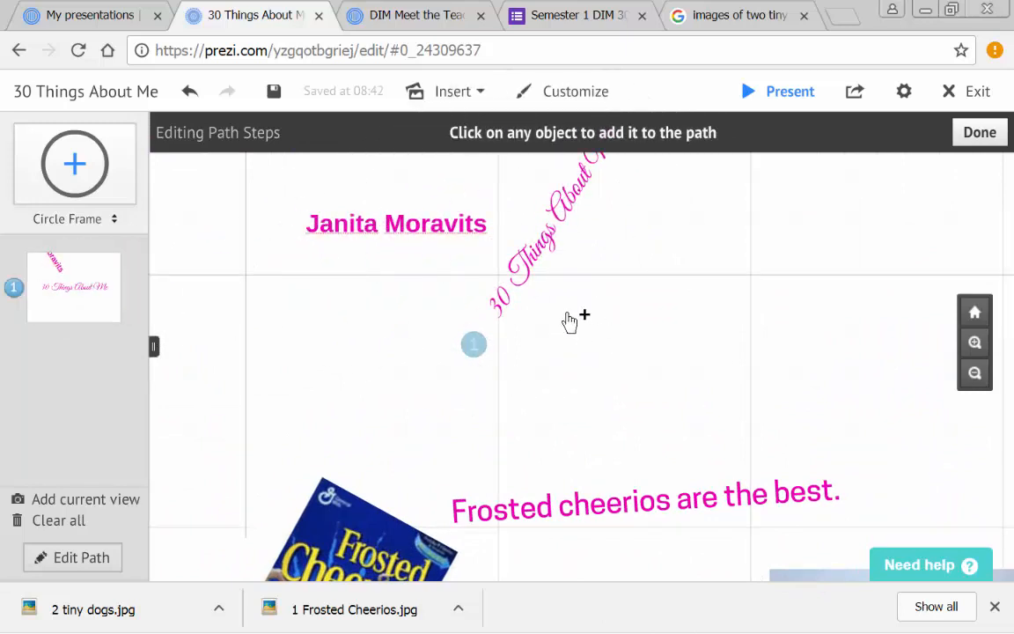
pyautogui.click(335, 227)
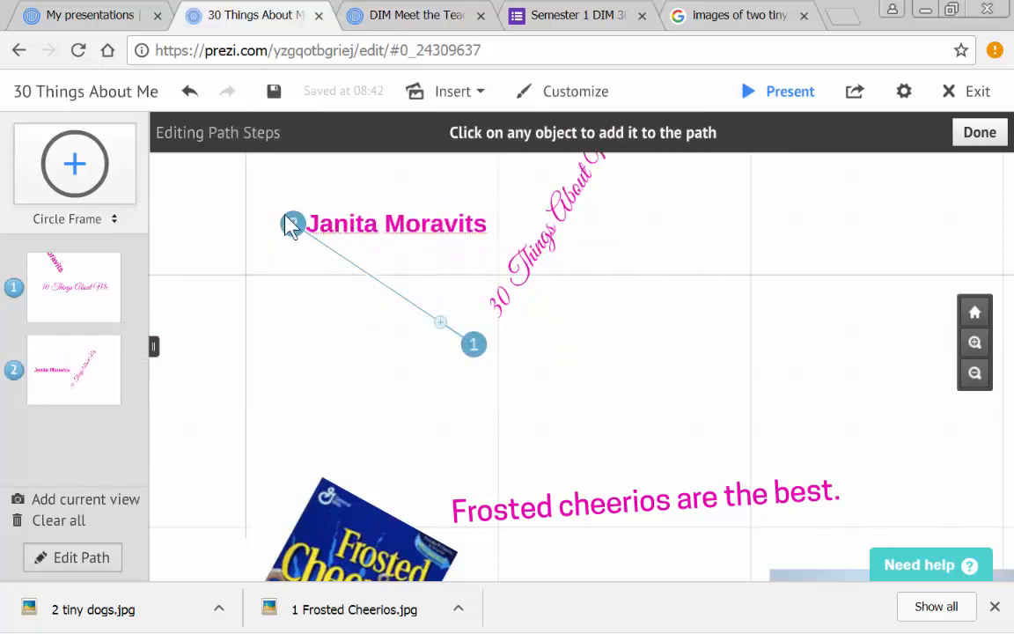
pyautogui.click(625, 517)
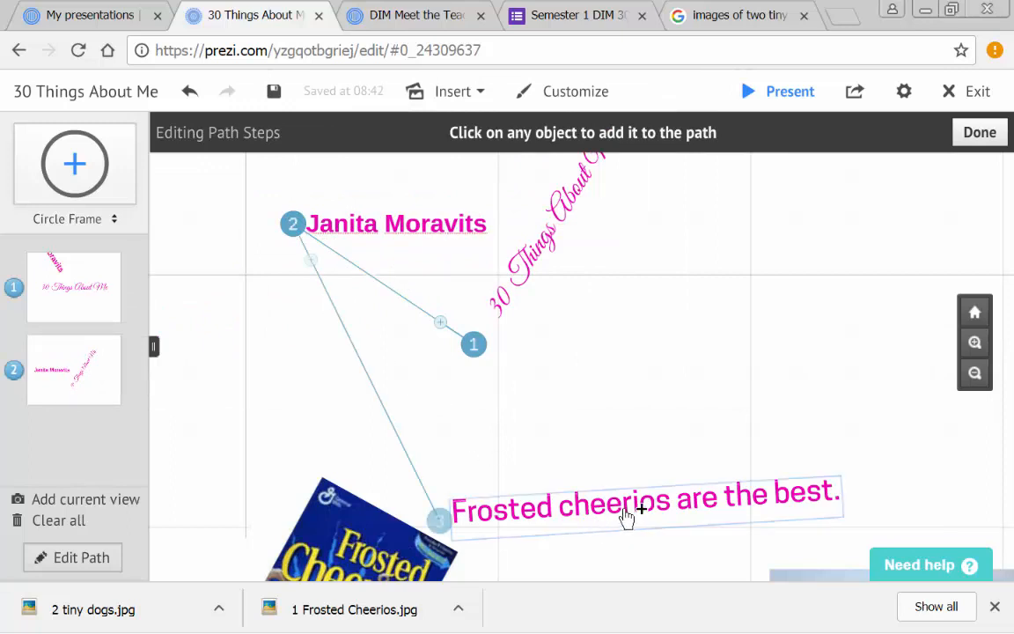
pyautogui.click(333, 538)
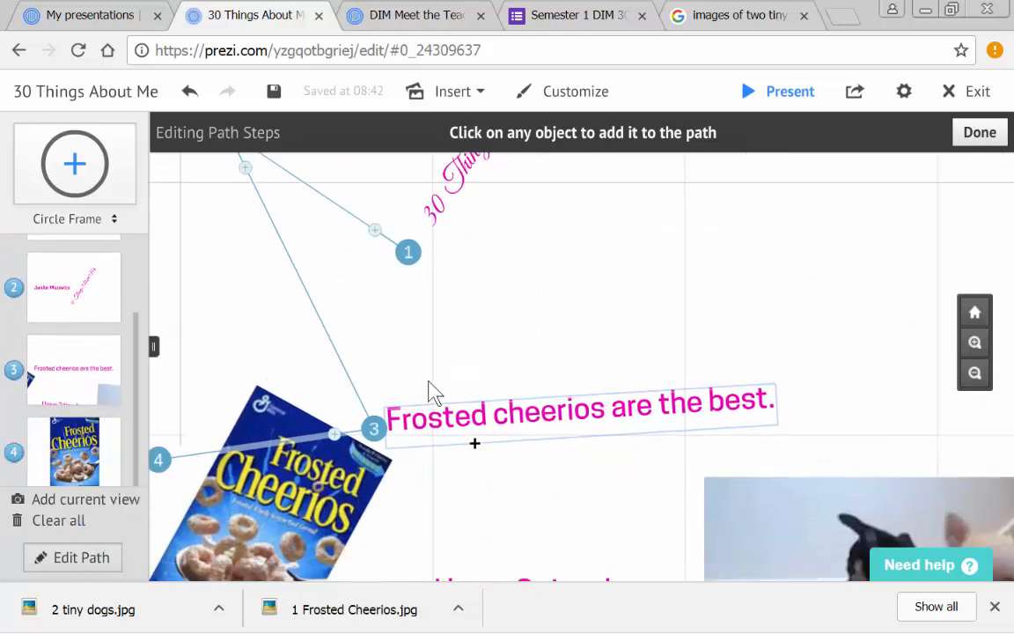
# - Extend the path with the tiny dogs sentence, the dogs image and the title again as stops 5 to 7, and finish path editing
pyautogui.click(464, 386)
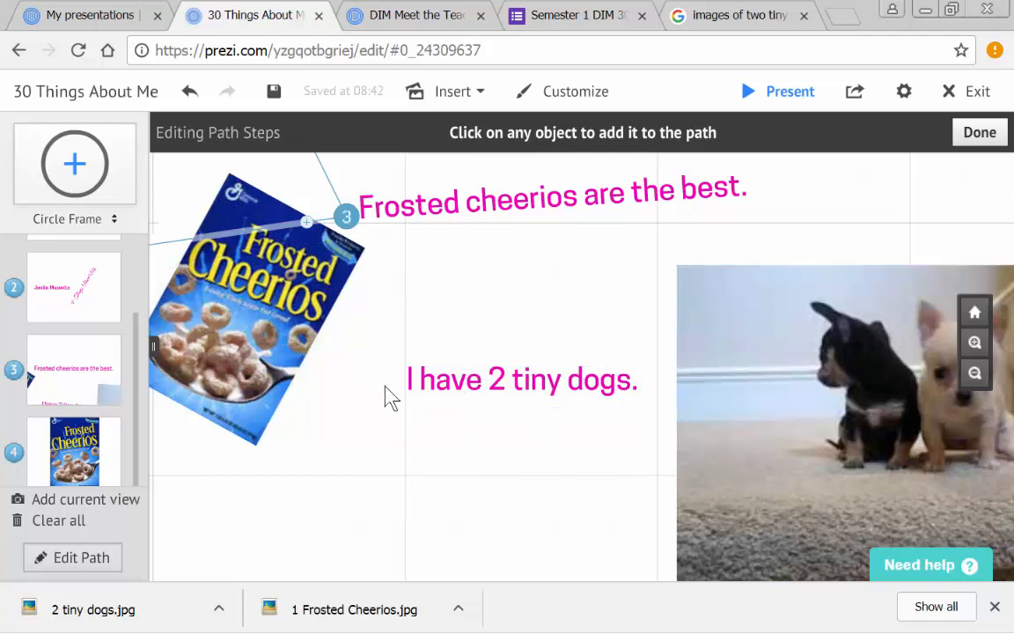
pyautogui.click(452, 401)
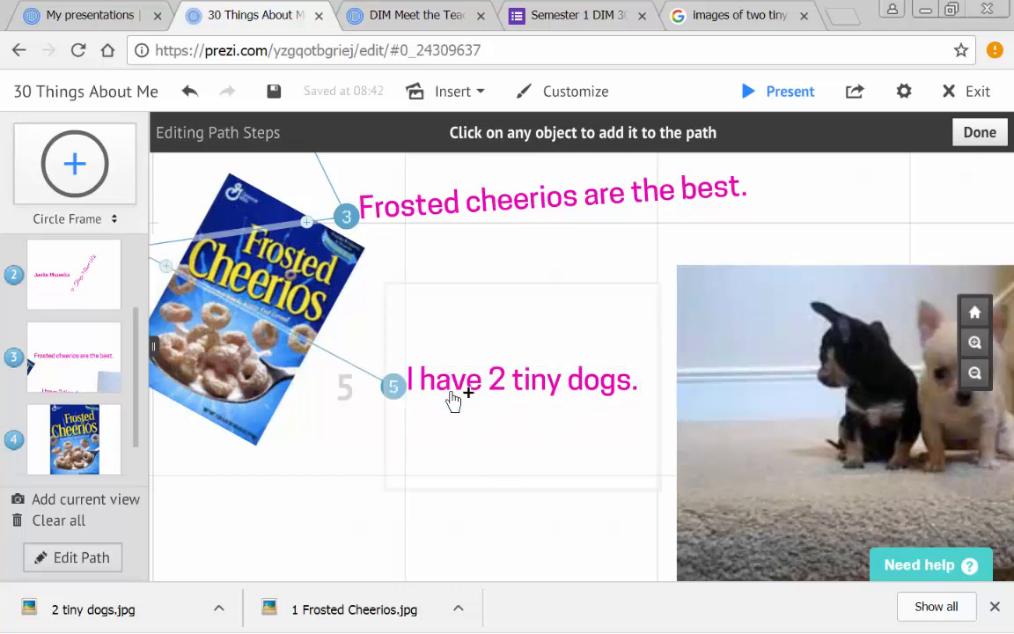
pyautogui.click(880, 402)
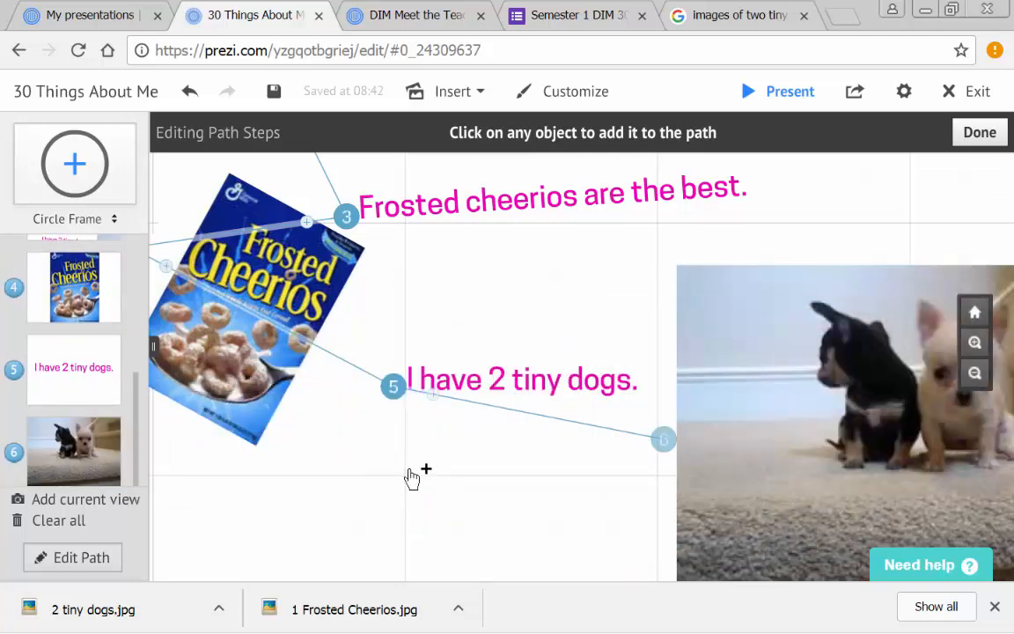
pyautogui.moveTo(431, 265); pyautogui.dragTo(536, 577)
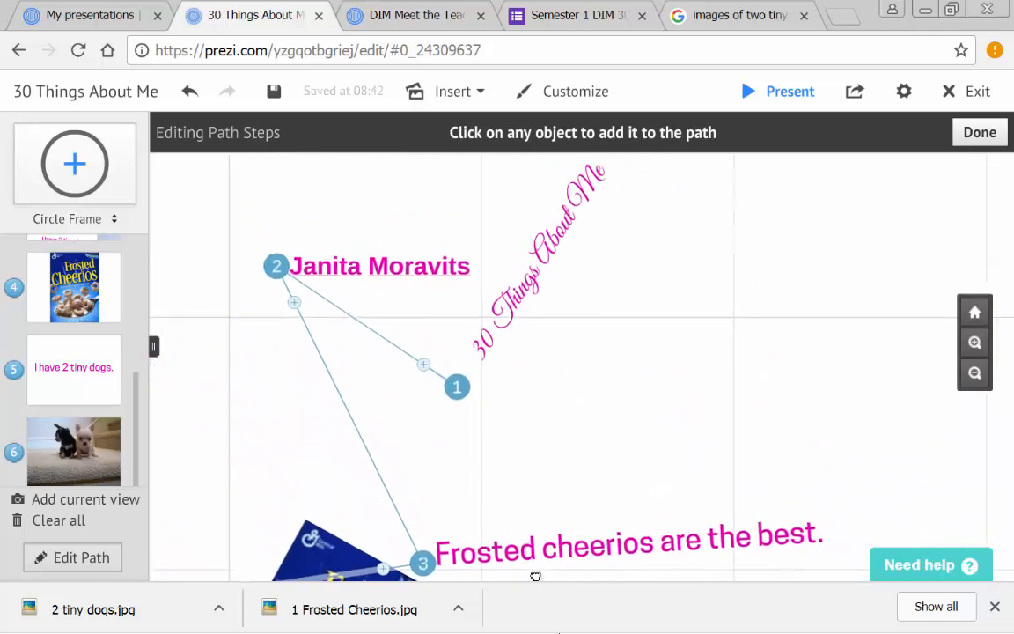
pyautogui.click(613, 212)
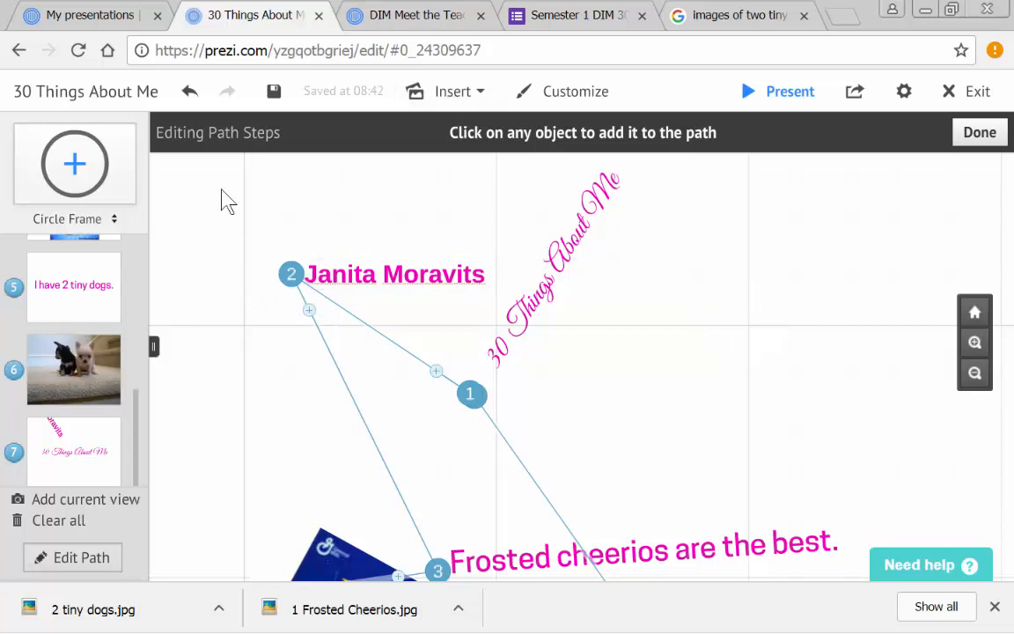
pyautogui.click(992, 134)
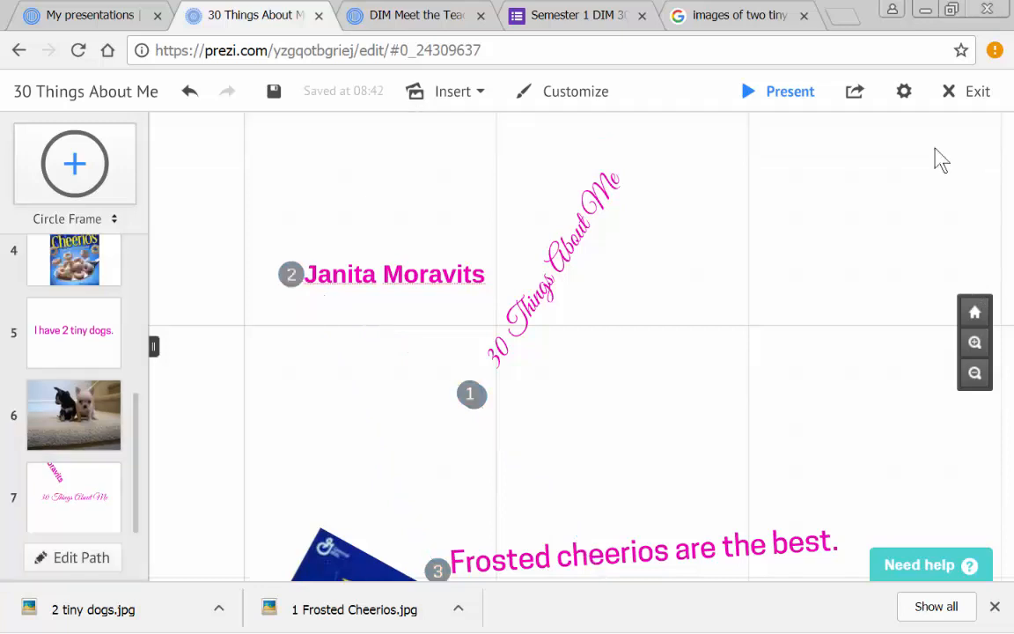
# - Insert the image Profile Pic new.jpg, found by searching the Desktop for "prof", and place it to the right of the title
pyautogui.click(449, 93)
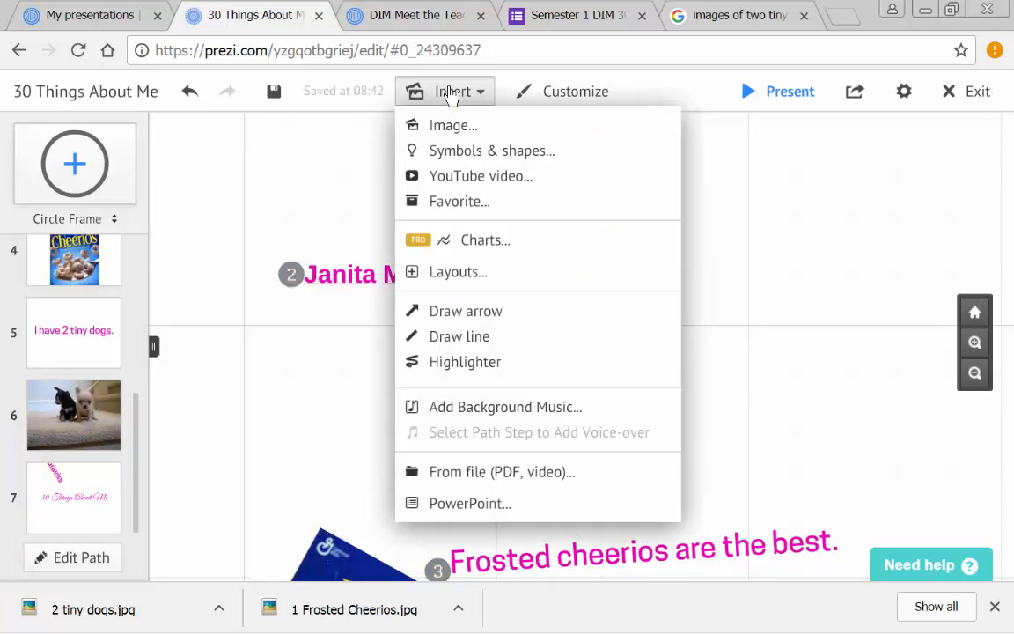
pyautogui.click(448, 126)
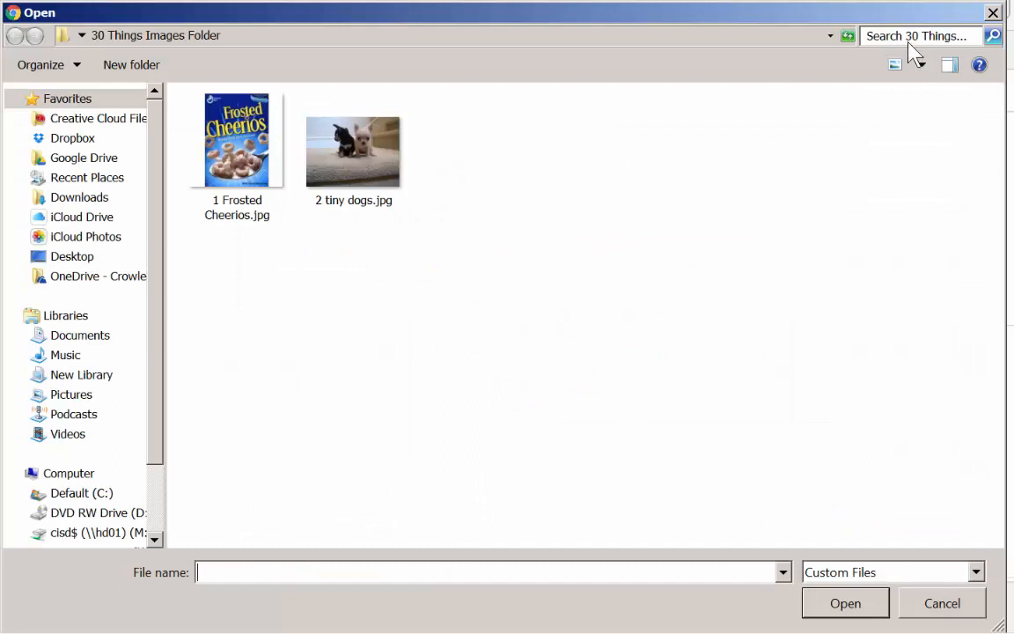
pyautogui.click(81, 35)
pyautogui.click(113, 59)
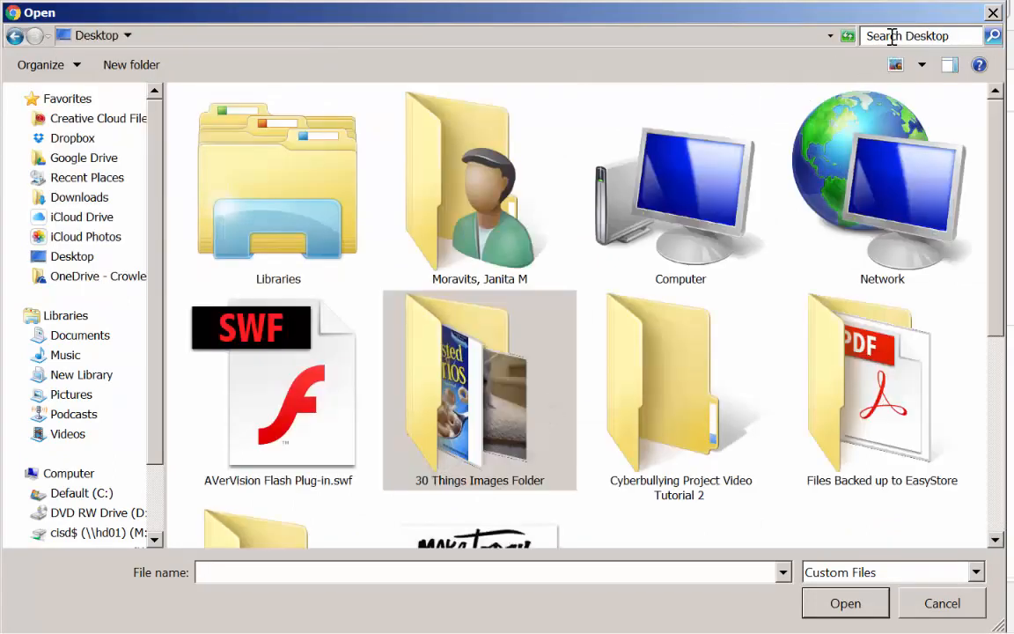
pyautogui.click(891, 36)
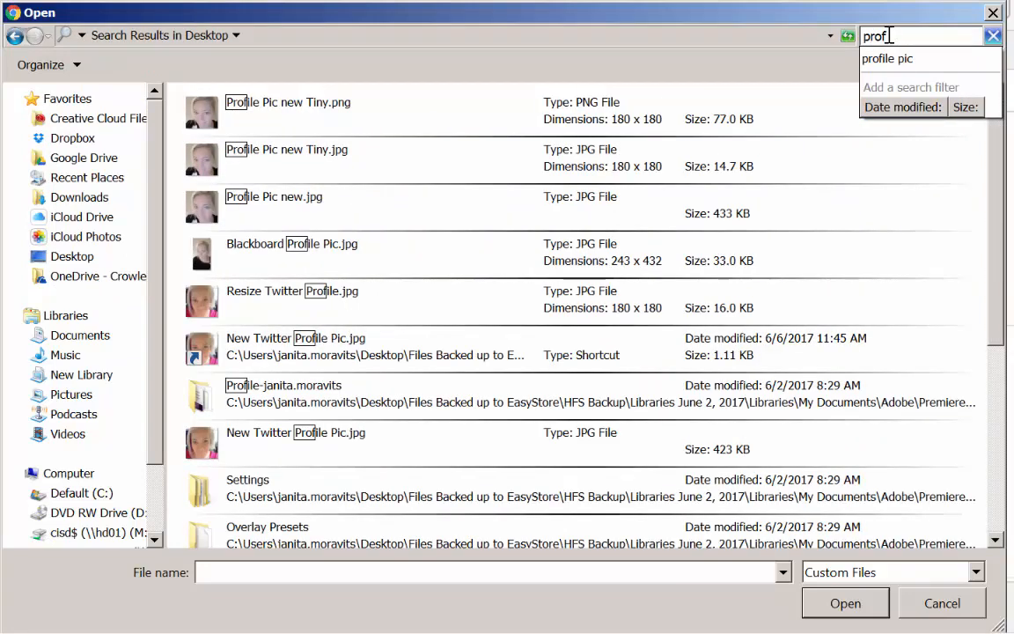
pyautogui.click(202, 211)
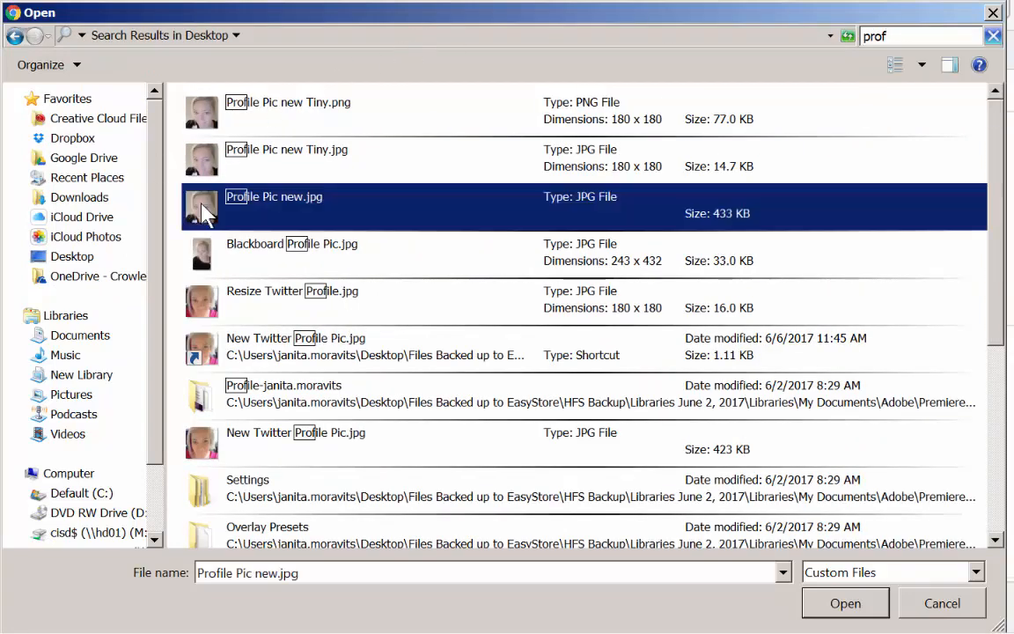
pyautogui.click(834, 606)
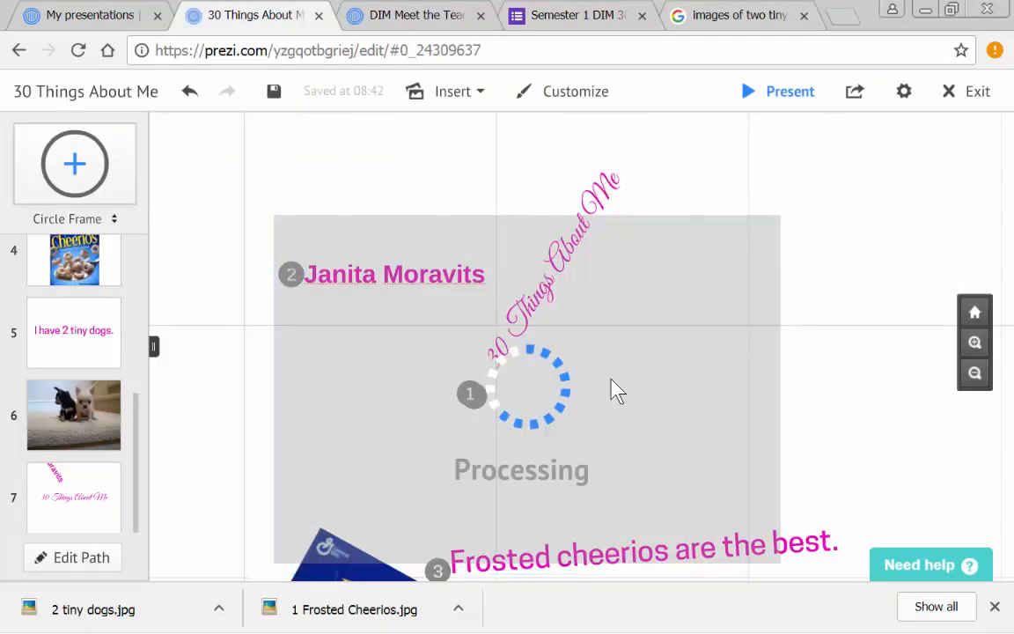
pyautogui.moveTo(385, 383); pyautogui.dragTo(702, 315)
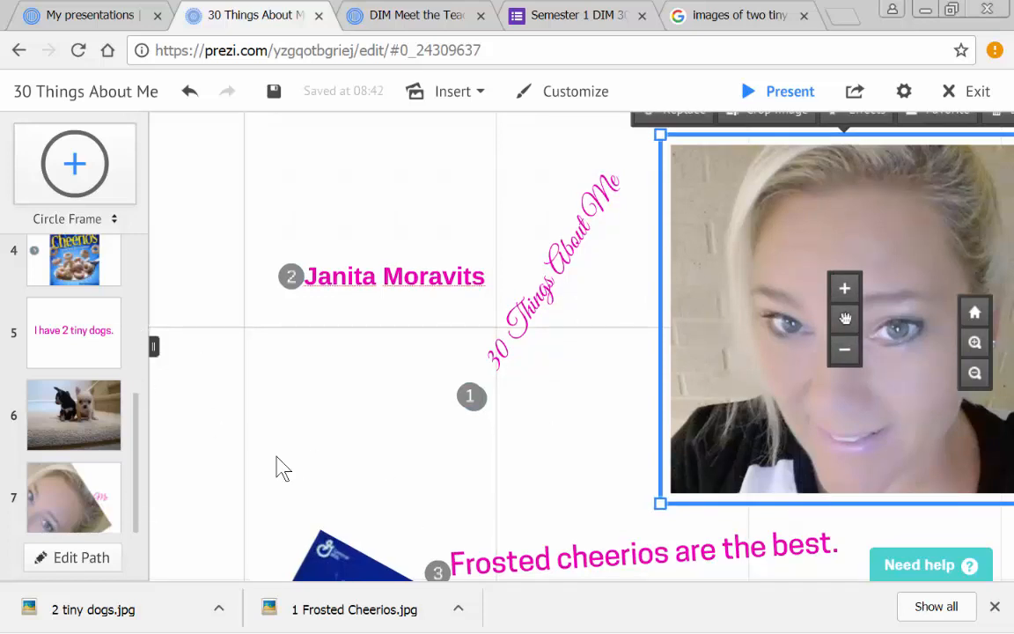
# - Reopen the path for editing and reassign stop 3 to the profile picture and stop 4 to the Frosted cheerios sentence
pyautogui.click(50, 565)
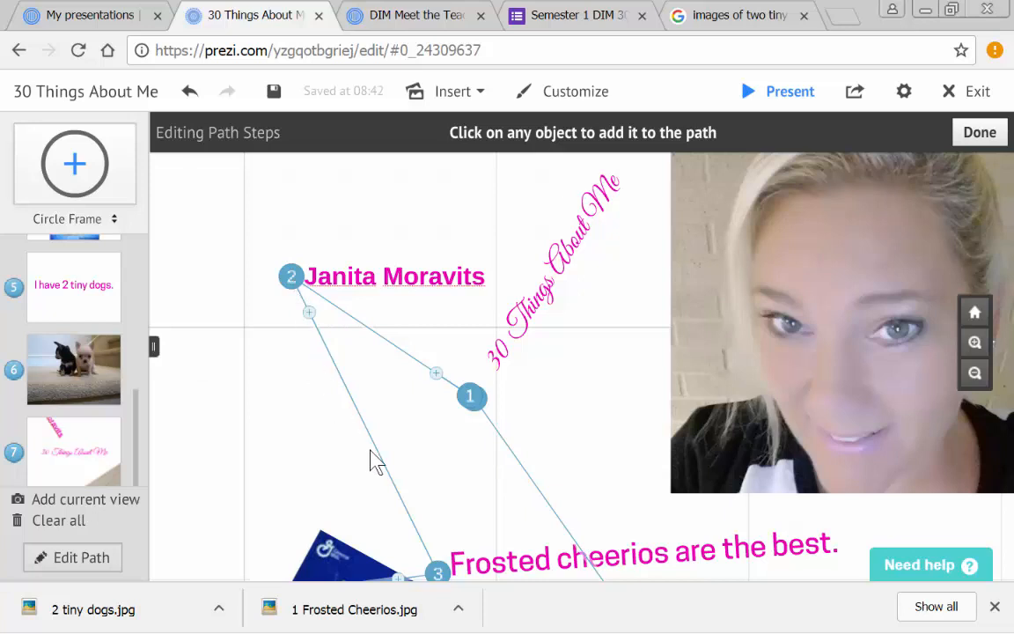
pyautogui.moveTo(445, 573); pyautogui.dragTo(715, 340)
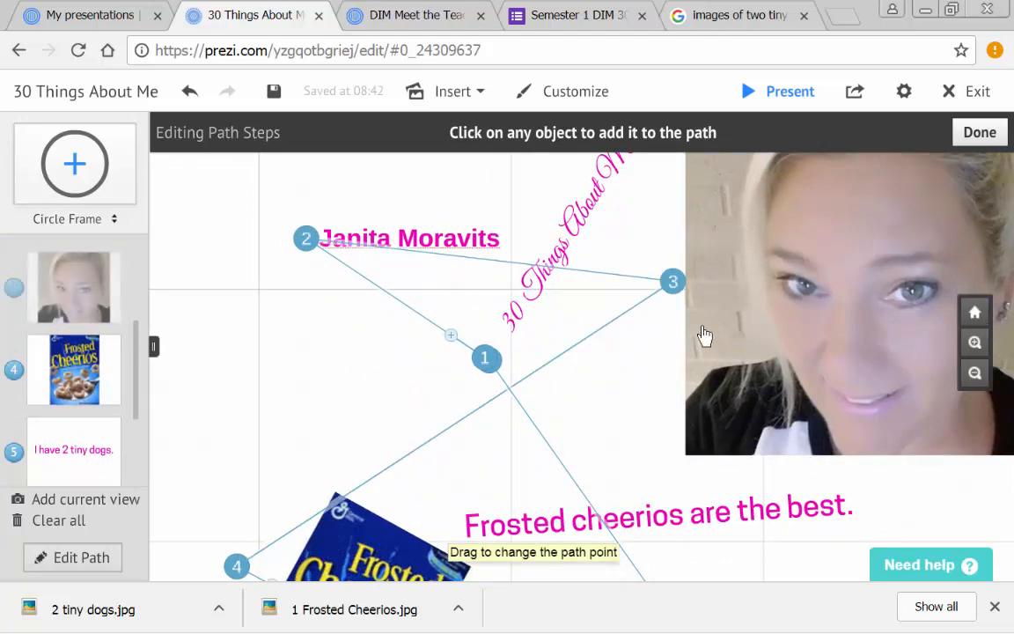
pyautogui.moveTo(240, 574)
pyautogui.mouseDown()
pyautogui.moveTo(455, 500)
pyautogui.moveTo(474, 453)
pyautogui.moveTo(709, 387)
pyautogui.moveTo(712, 411)
pyautogui.mouseUp()
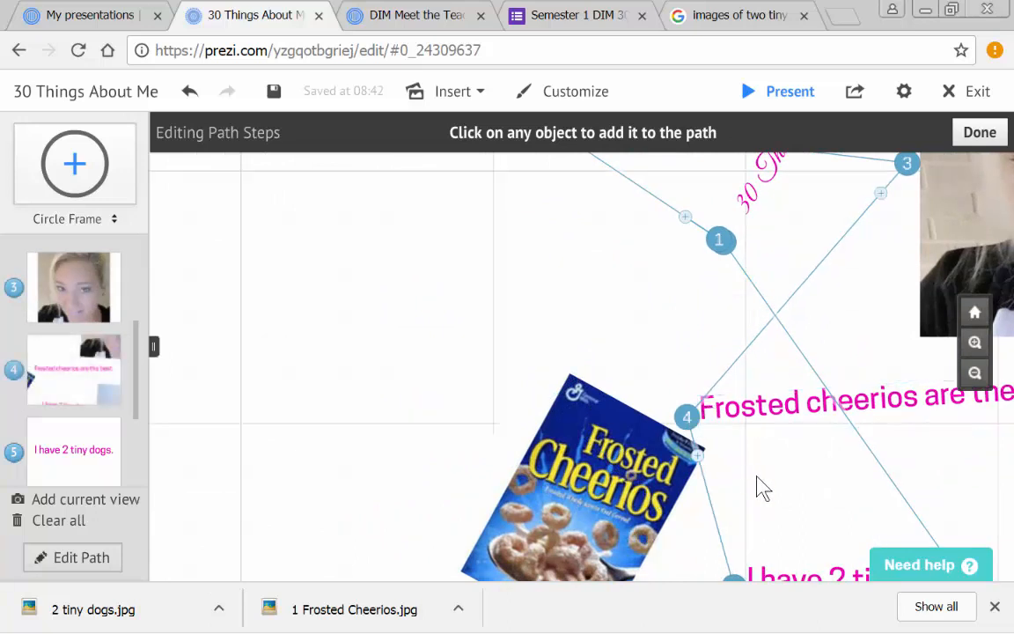
# - Reassign path stop 5 to the cereal box image and stop 6 to the tiny dogs sentence
pyautogui.moveTo(756, 476); pyautogui.dragTo(640, 301)
pyautogui.moveTo(618, 416); pyautogui.dragTo(514, 366)
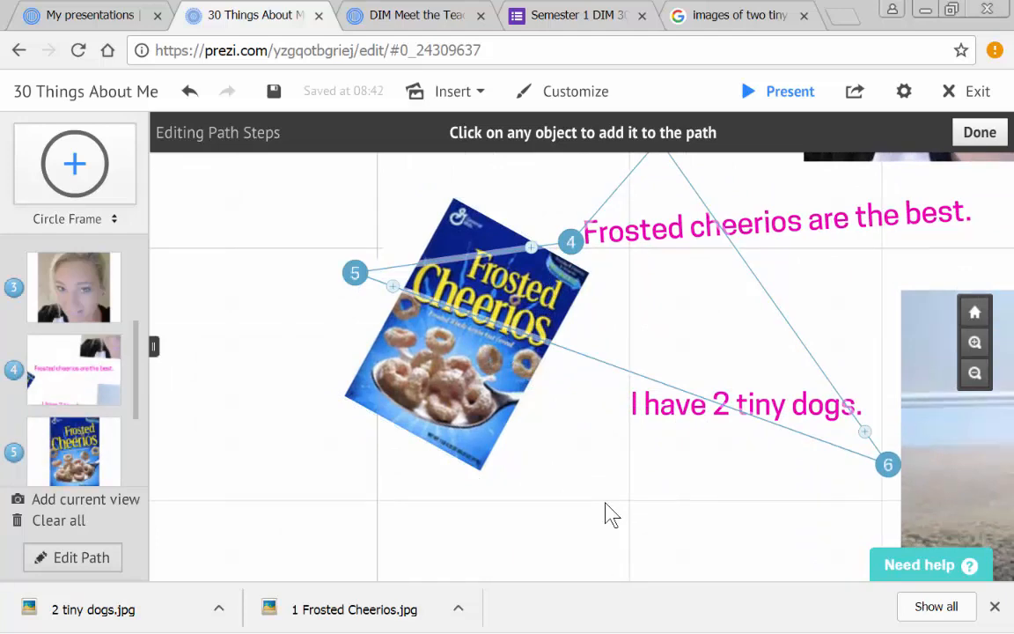
pyautogui.moveTo(632, 503); pyautogui.dragTo(531, 470)
pyautogui.moveTo(797, 438)
pyautogui.mouseDown()
pyautogui.moveTo(618, 398)
pyautogui.moveTo(537, 404)
pyautogui.mouseUp()
pyautogui.scroll(3, 668, 334)
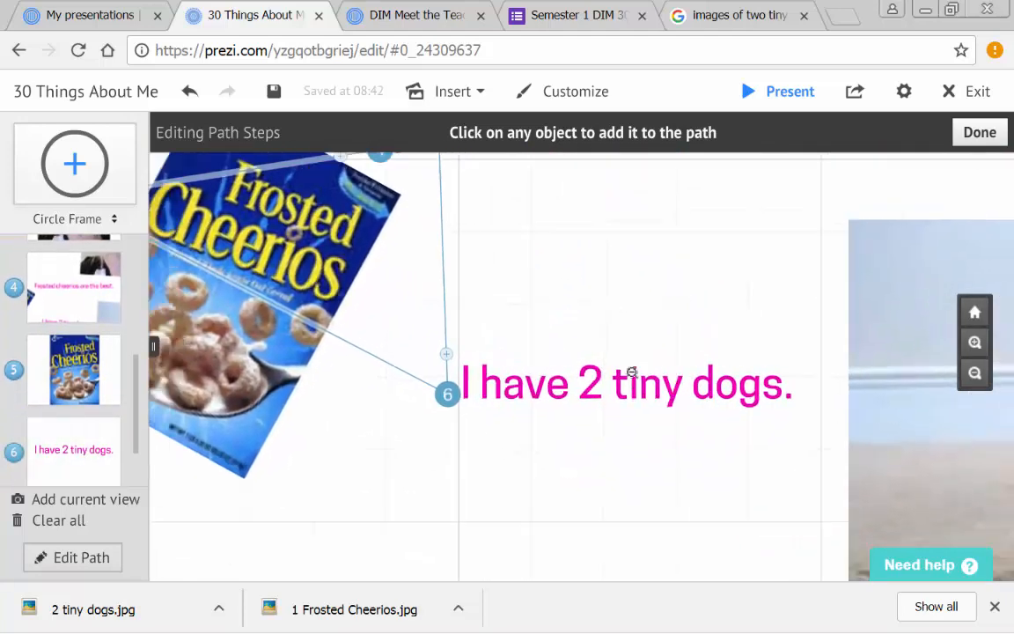
pyautogui.scroll(-3, 631, 376)
# - Take stop 7 off the title and remove it from the path
pyautogui.moveTo(582, 261); pyautogui.dragTo(561, 574)
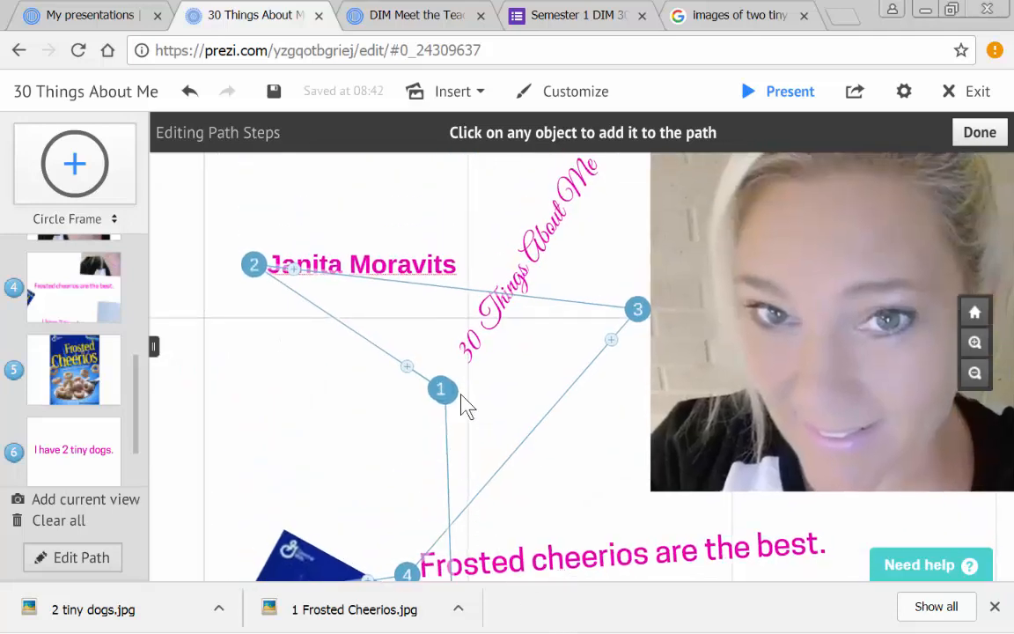
pyautogui.click(457, 403)
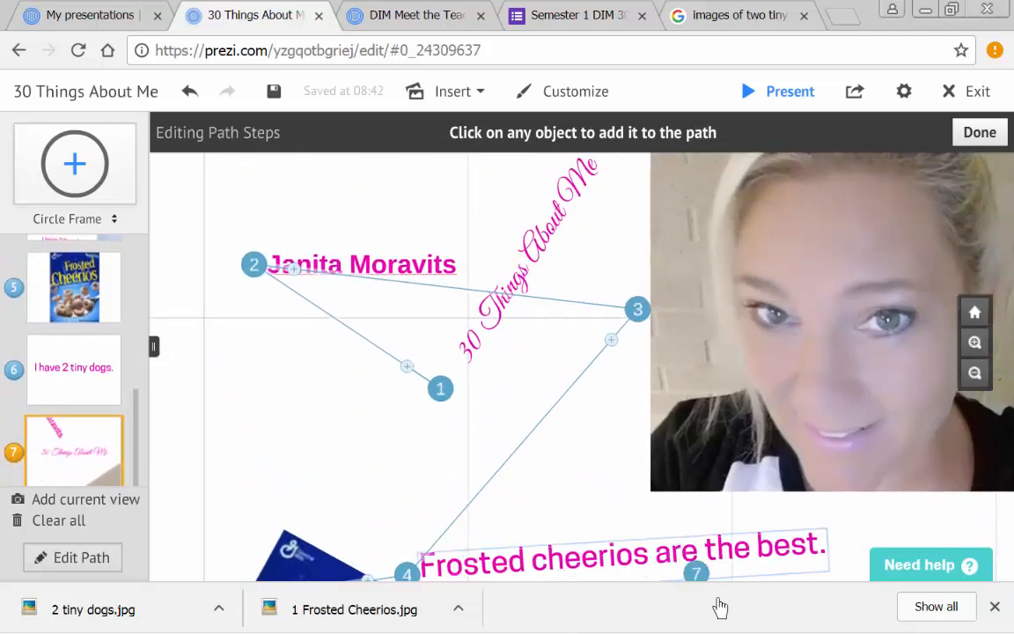
pyautogui.moveTo(734, 626)
pyautogui.mouseDown()
pyautogui.moveTo(738, 580)
pyautogui.moveTo(883, 561)
pyautogui.moveTo(868, 575)
pyautogui.moveTo(860, 562)
pyautogui.mouseUp()
# - Keep stop 6 on the tiny dogs sentence and add the dogs image to the path as stop 7
pyautogui.scroll(-3, 606, 485)
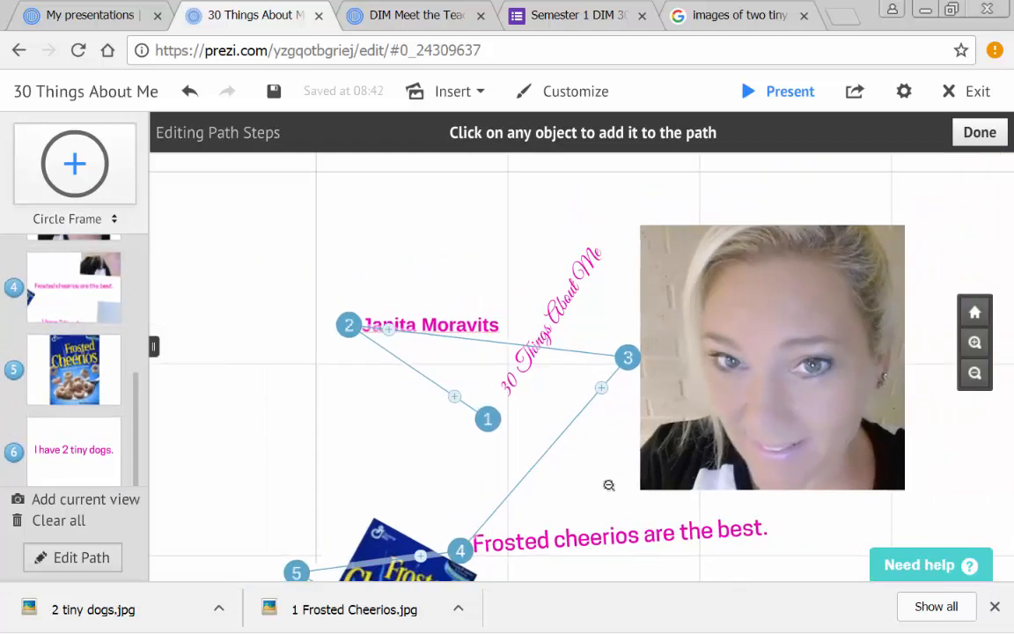
pyautogui.scroll(2, 543, 543)
pyautogui.scroll(-3, 543, 543)
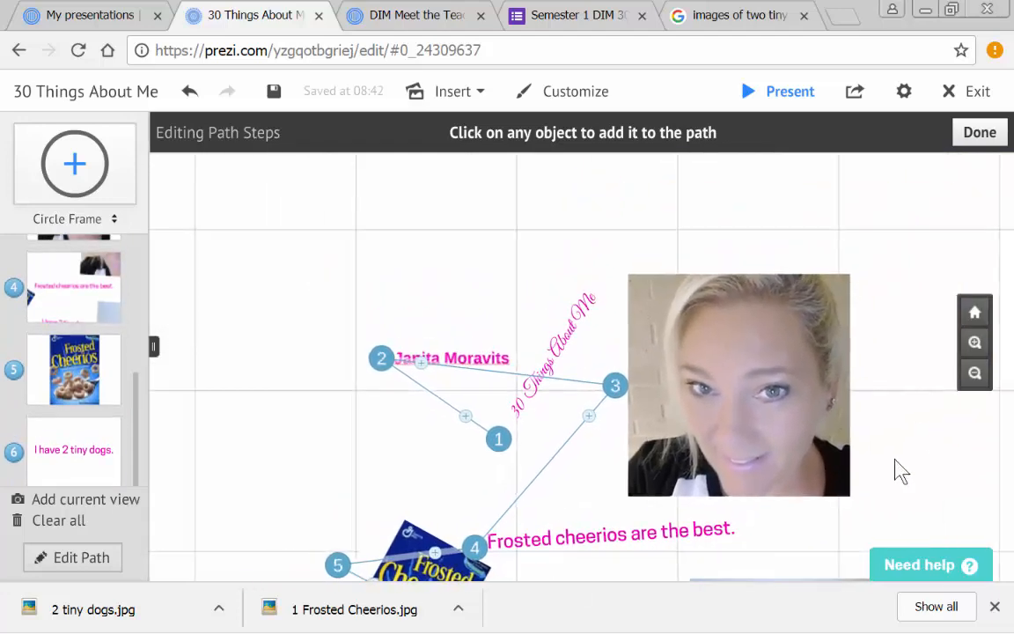
pyautogui.moveTo(590, 473); pyautogui.dragTo(563, 222)
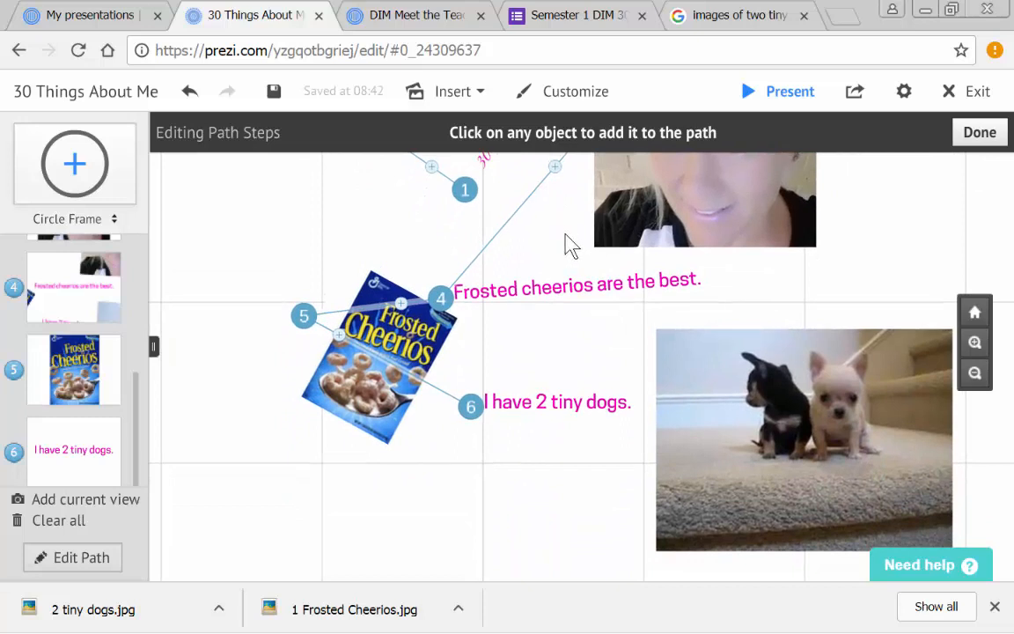
pyautogui.moveTo(469, 418); pyautogui.dragTo(709, 457)
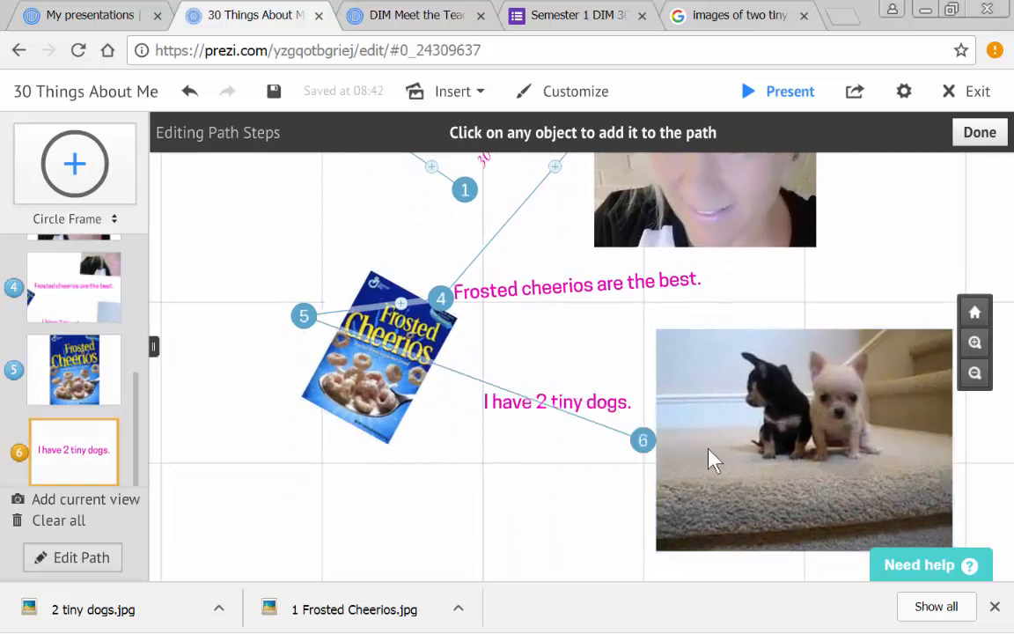
pyautogui.moveTo(645, 443)
pyautogui.mouseDown()
pyautogui.moveTo(536, 409)
pyautogui.moveTo(545, 416)
pyautogui.mouseUp()
pyautogui.click(706, 447)
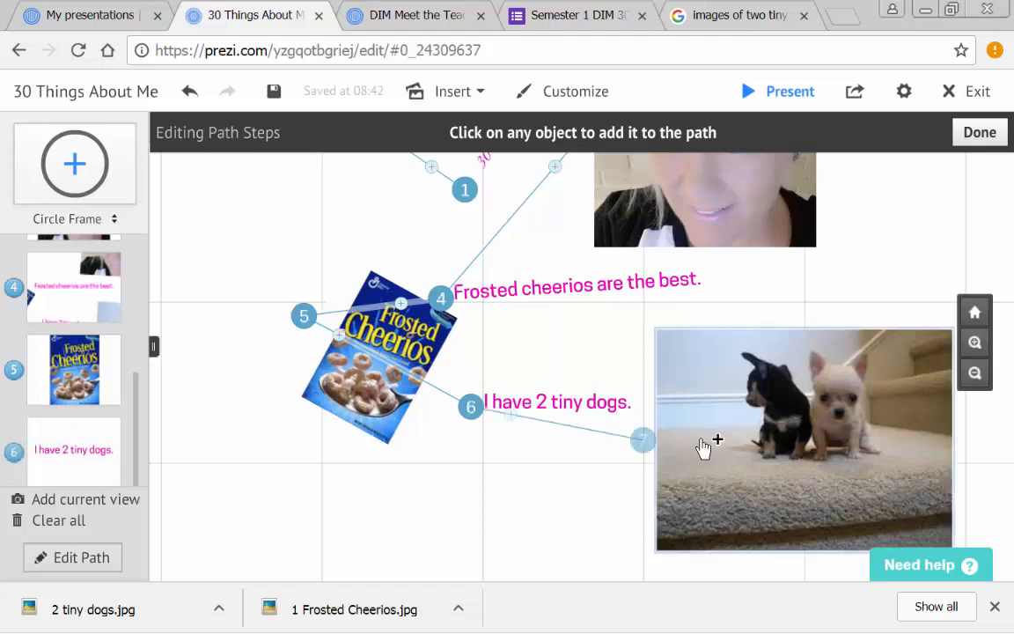
# - Add the title again as the closing stop 8 of the path and finish path editing
pyautogui.scroll(2, 526, 500)
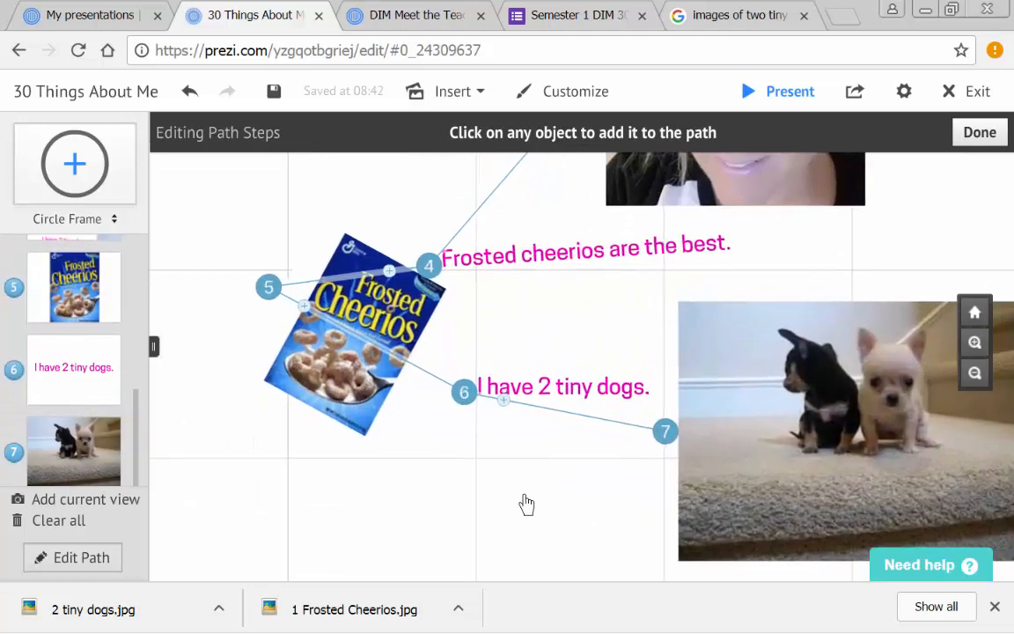
pyautogui.scroll(-2, 521, 491)
pyautogui.moveTo(371, 233); pyautogui.dragTo(416, 414)
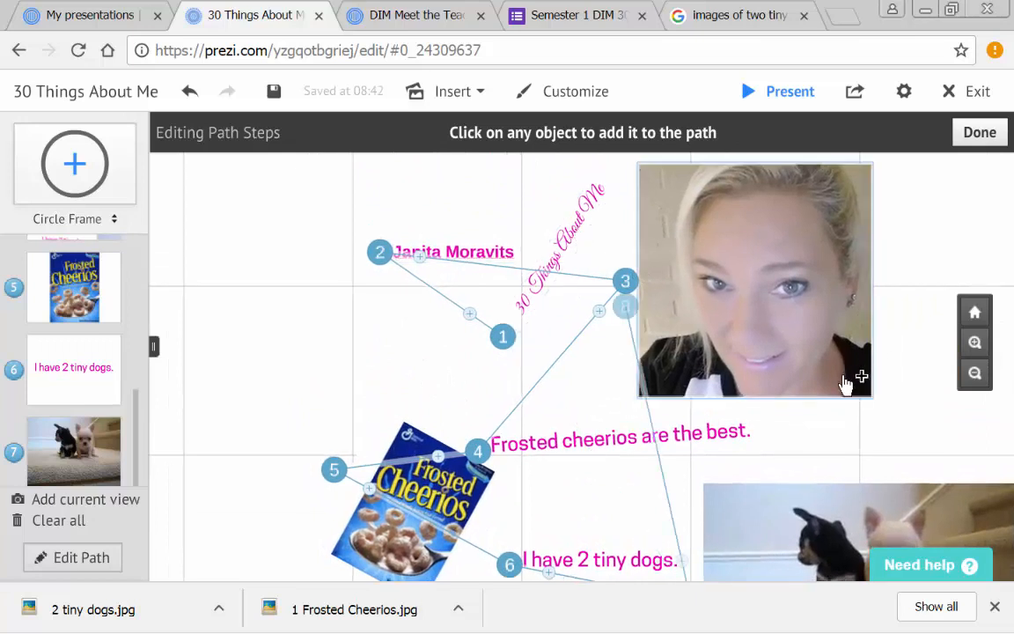
pyautogui.click(578, 248)
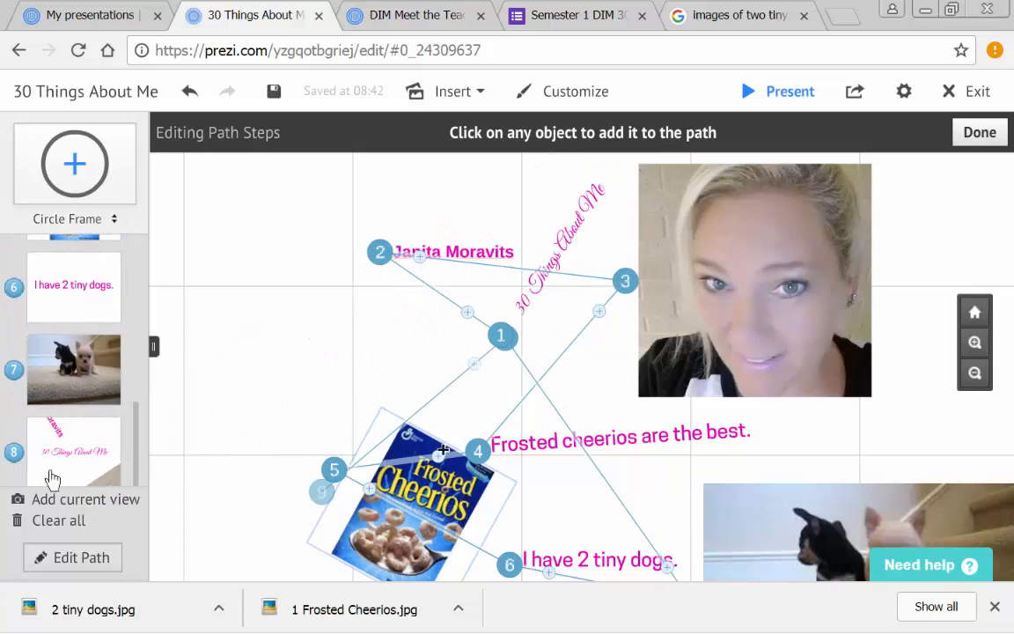
pyautogui.click(980, 133)
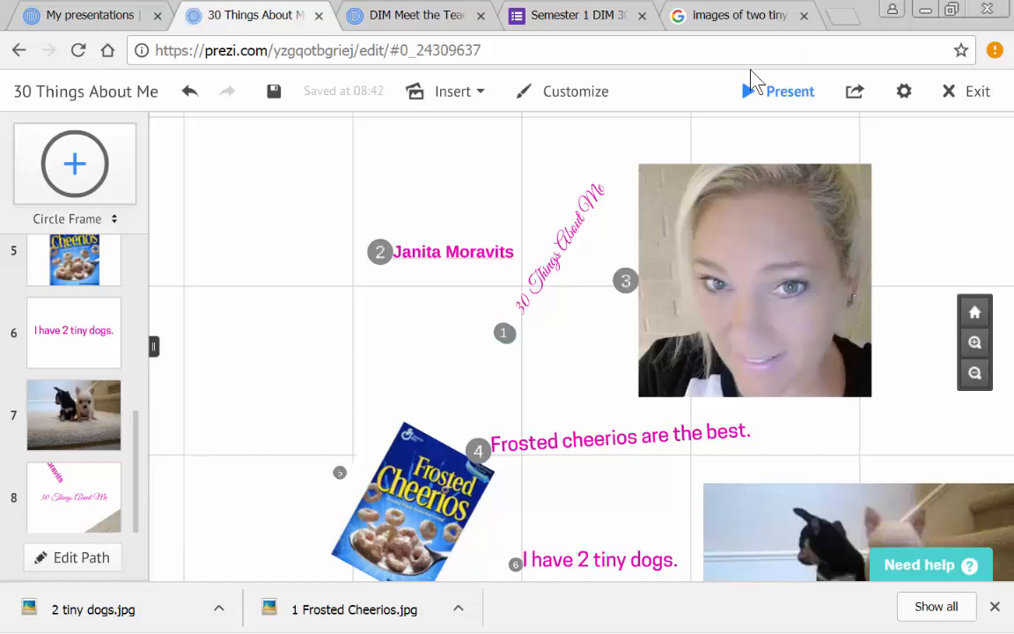
# - Play the presentation full screen along its path with autoplay and return to the editor
pyautogui.click(758, 92)
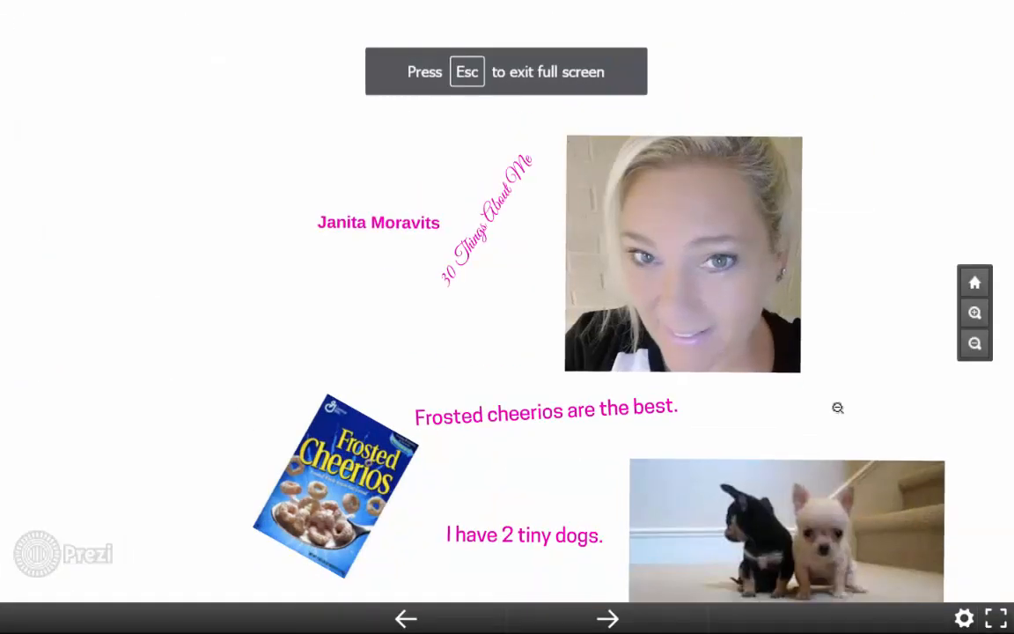
pyautogui.click(967, 618)
pyautogui.click(967, 553)
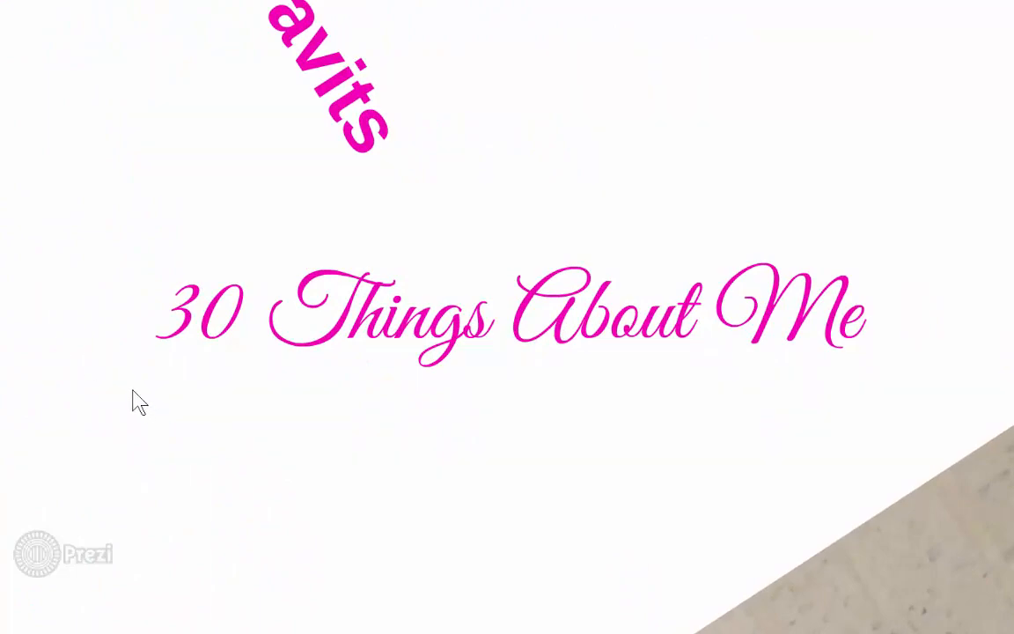
pyautogui.press('Escape')
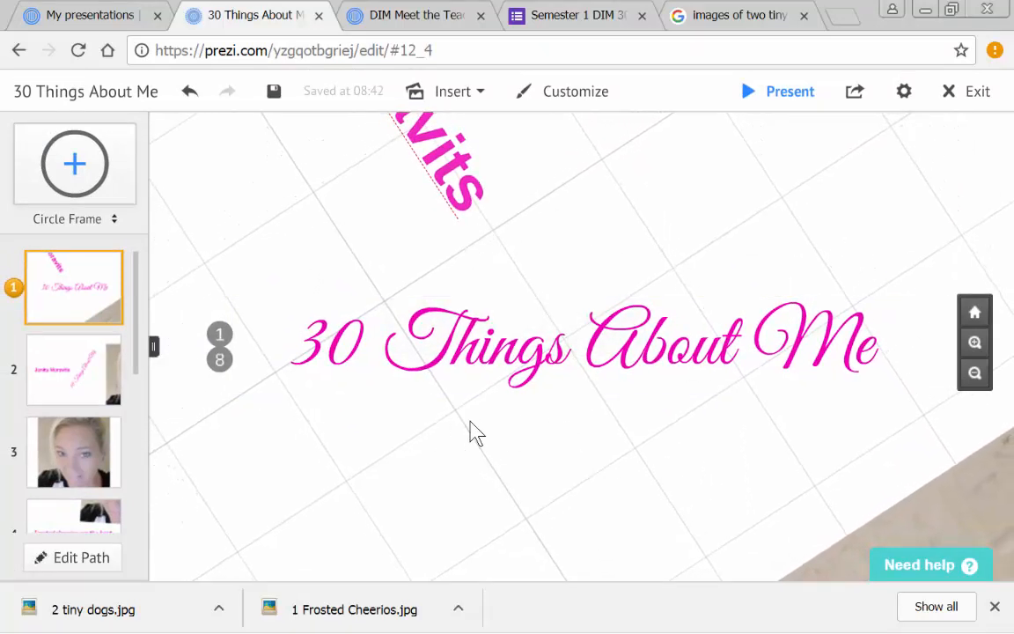
pyautogui.moveTo(330, 483); pyautogui.dragTo(370, 553)
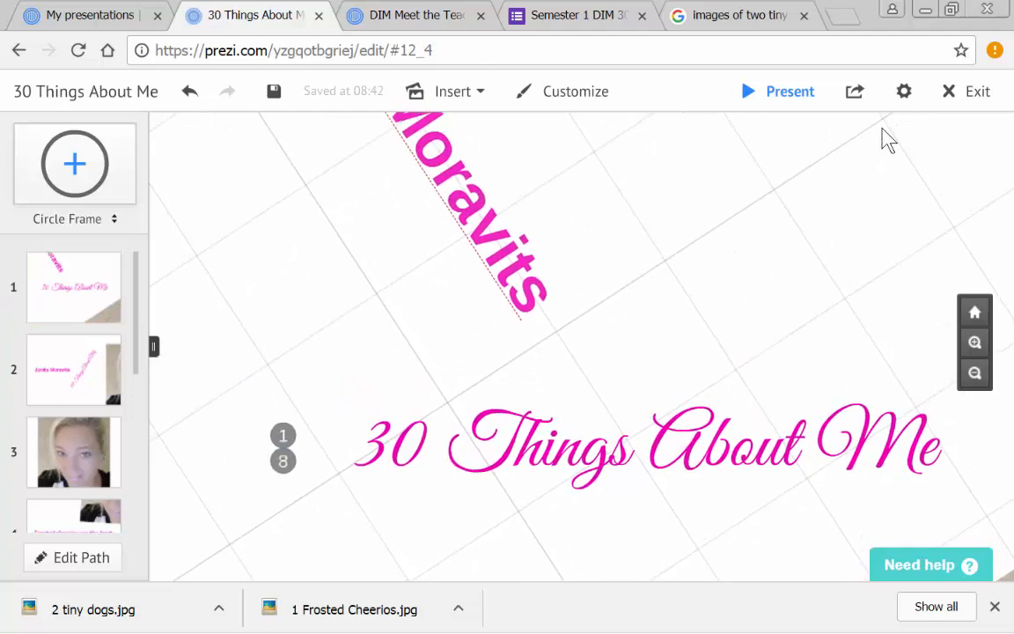
# - Set the presentation's background color to light pink
pyautogui.click(584, 103)
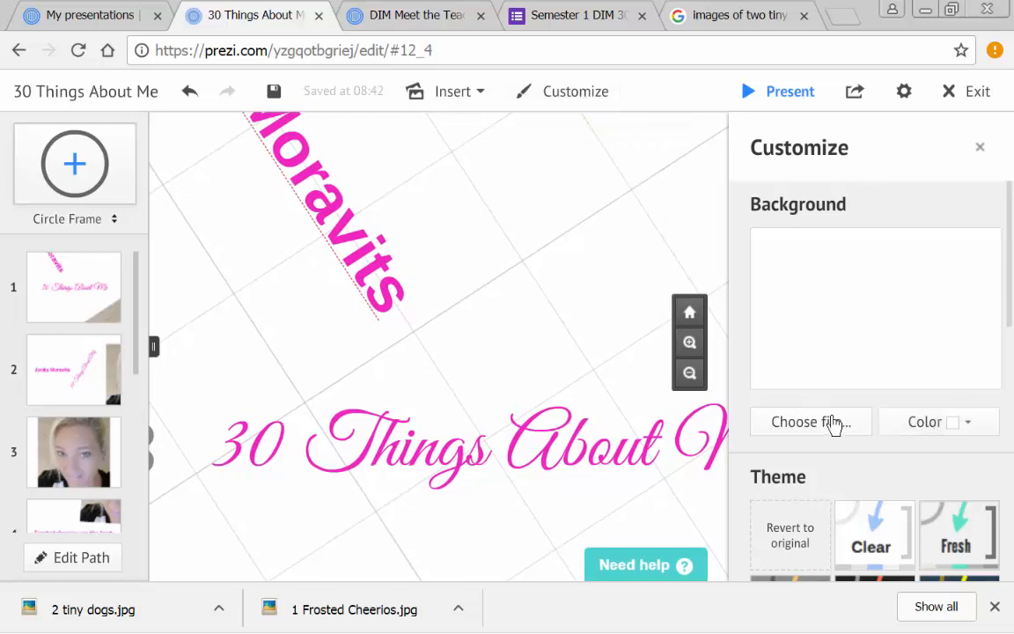
pyautogui.click(925, 434)
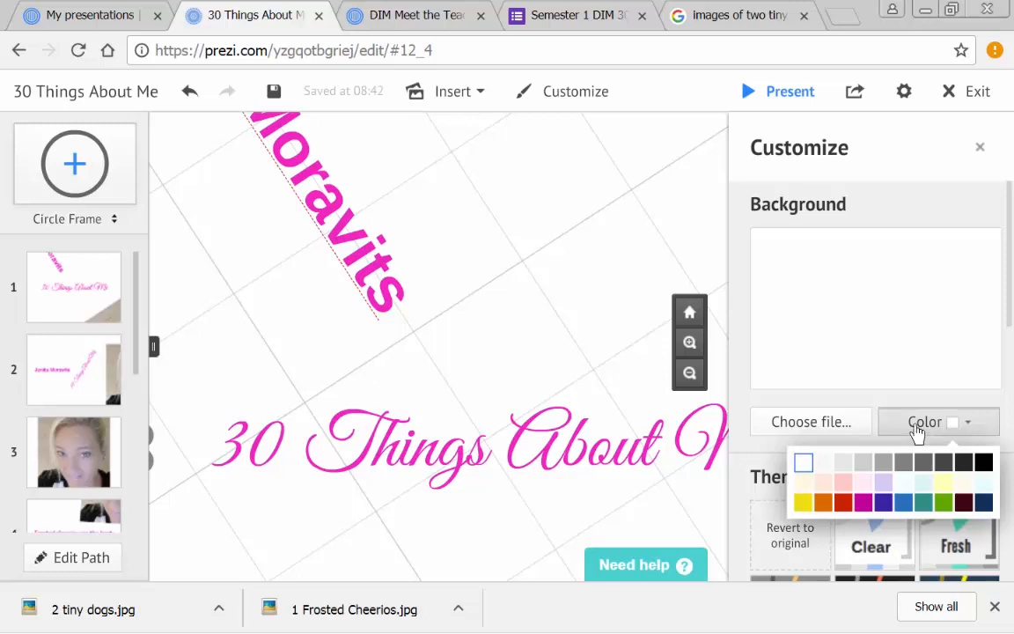
pyautogui.click(842, 483)
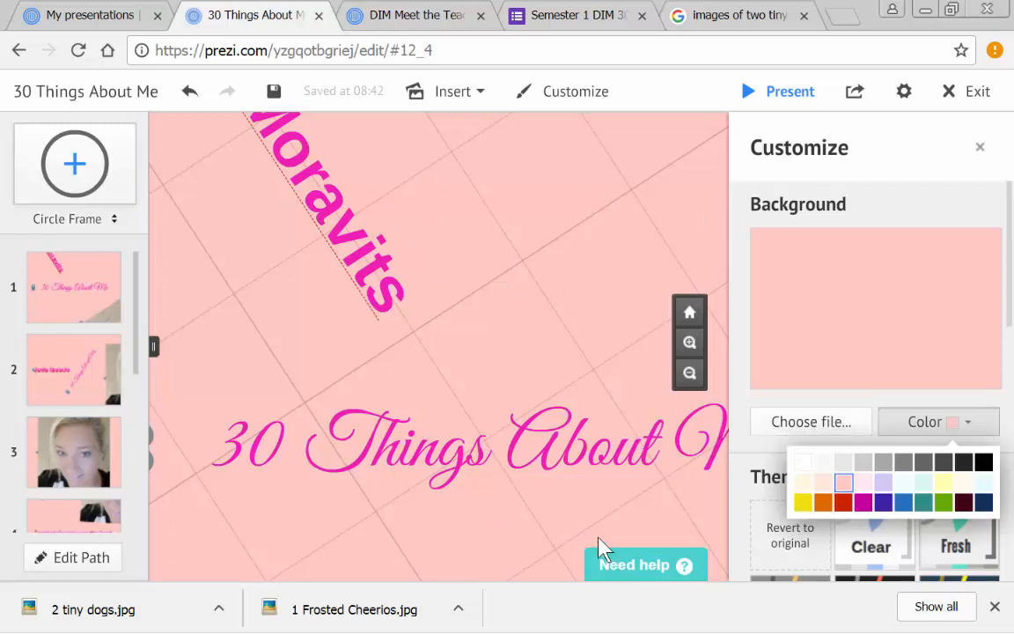
# - Start choosing a background image file and search the Desktop for "butterf"
pyautogui.click(794, 429)
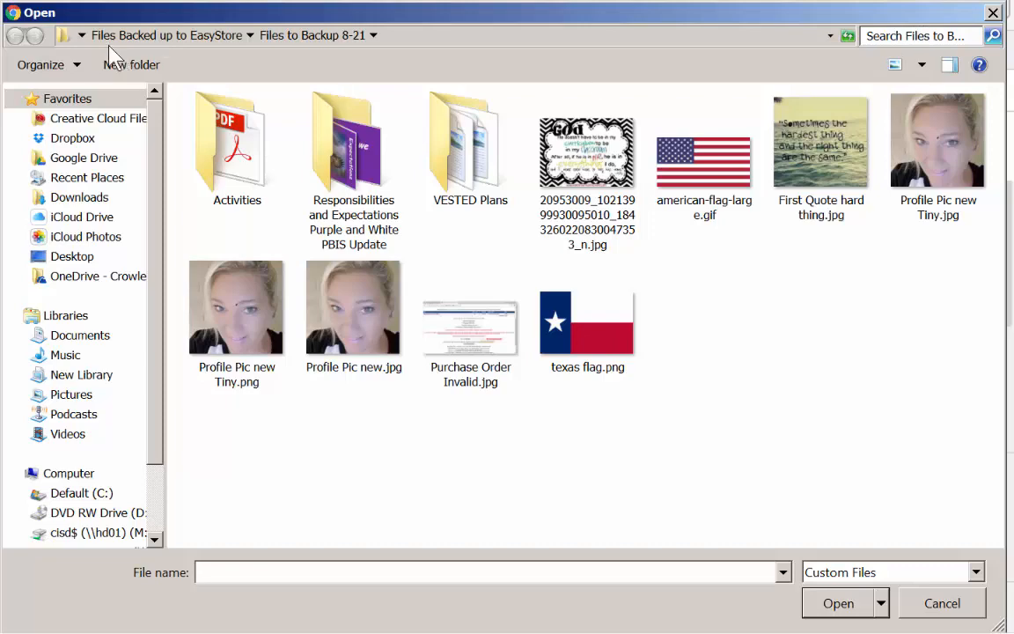
pyautogui.click(81, 35)
pyautogui.click(88, 57)
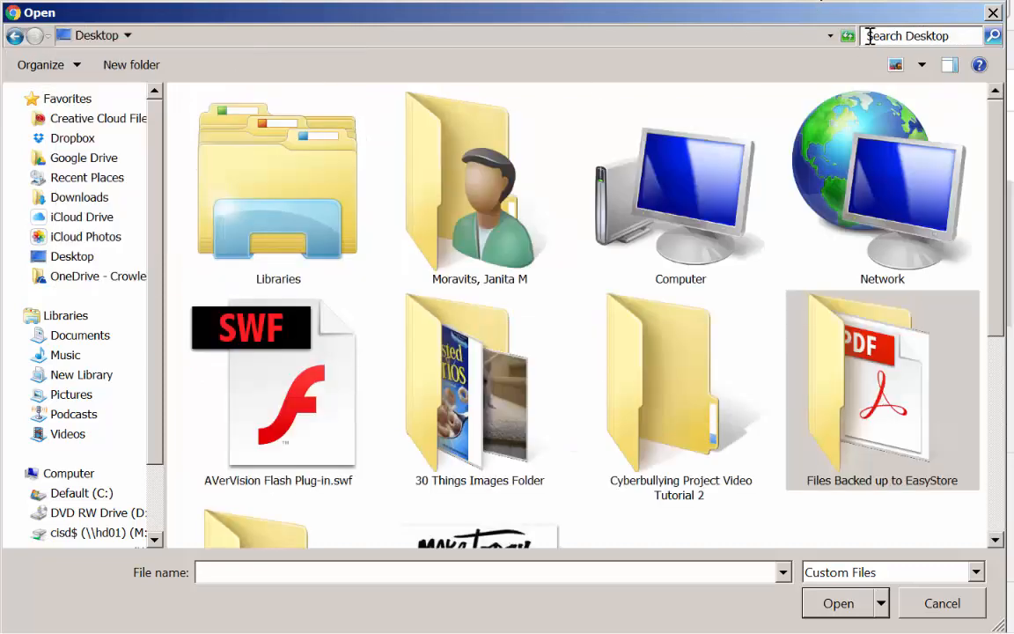
pyautogui.click(870, 36)
pyautogui.write('butterfiles')
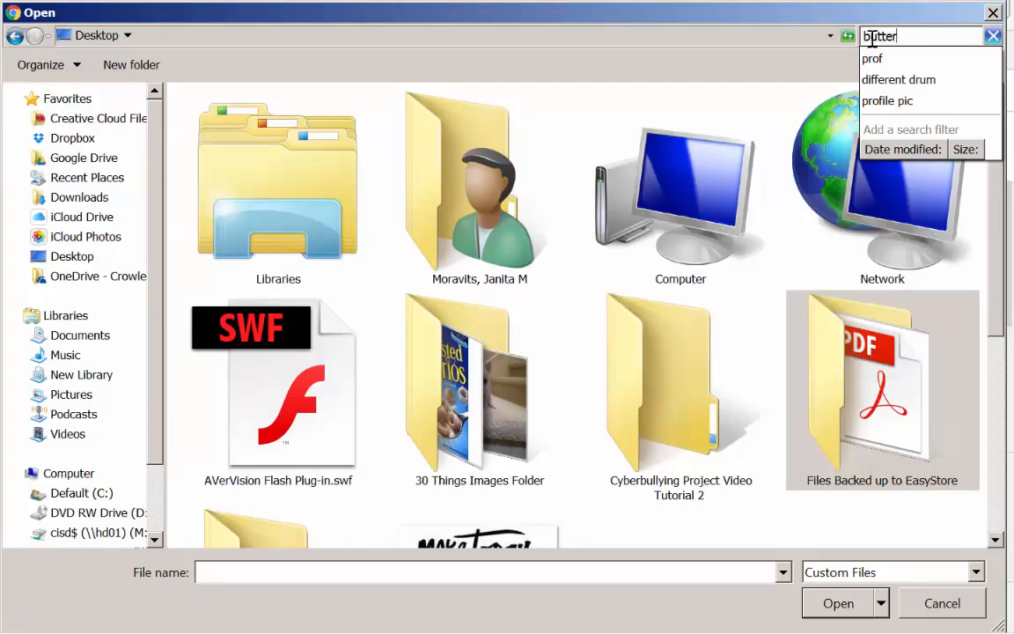
pyautogui.press('BackSpace')
pyautogui.press('BackSpace')
pyautogui.press('BackSpace')
pyautogui.press('BackSpace')
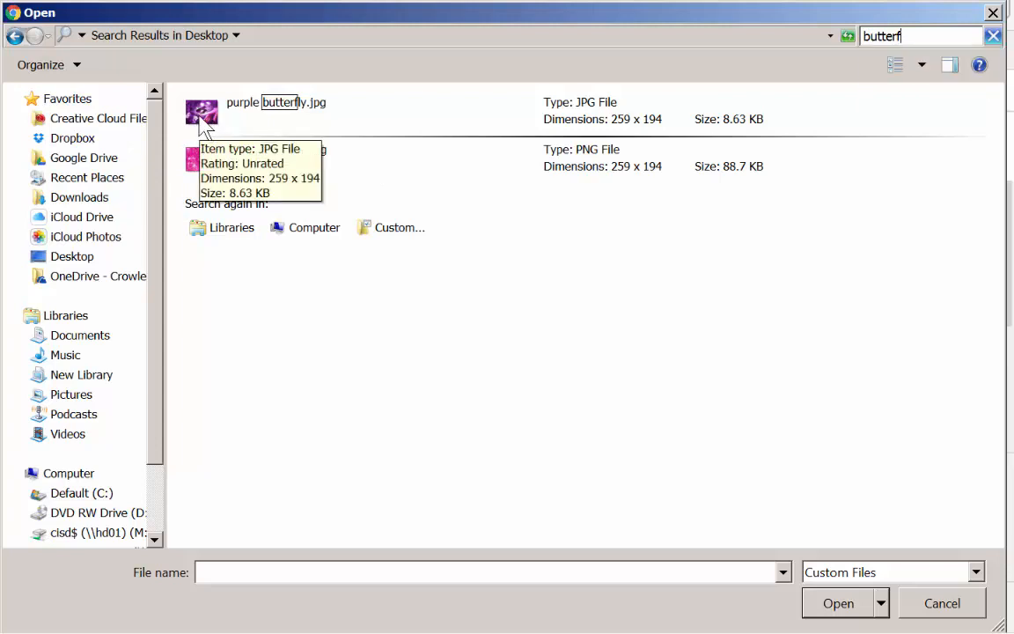
# - Apply purple butterfly.jpg as the presentation's background image and close the background customization
pyautogui.click(202, 124)
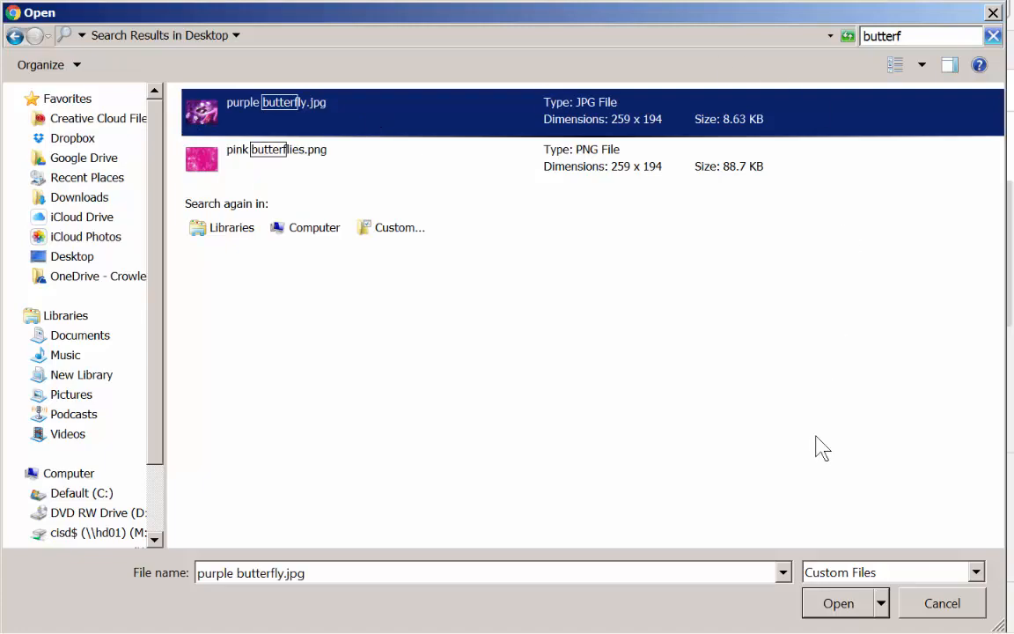
pyautogui.click(837, 603)
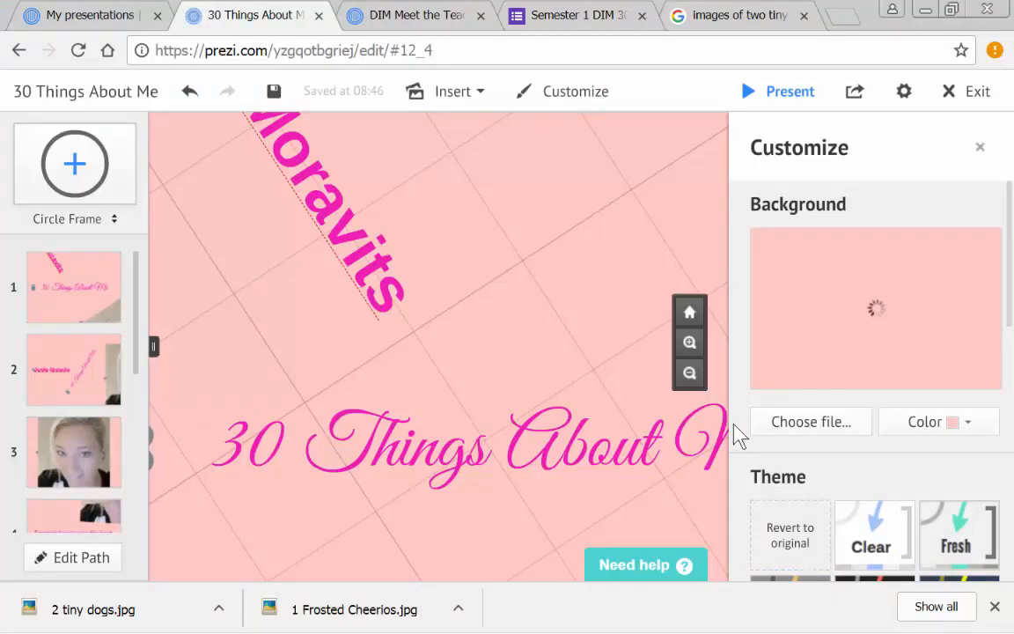
pyautogui.scroll(-5, 520, 257)
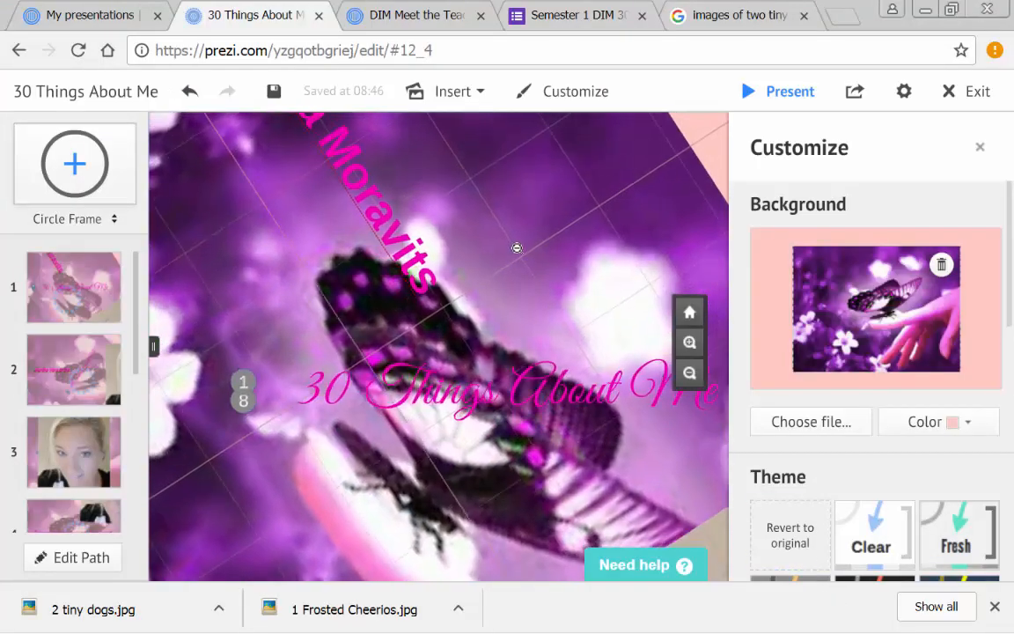
pyautogui.click(978, 152)
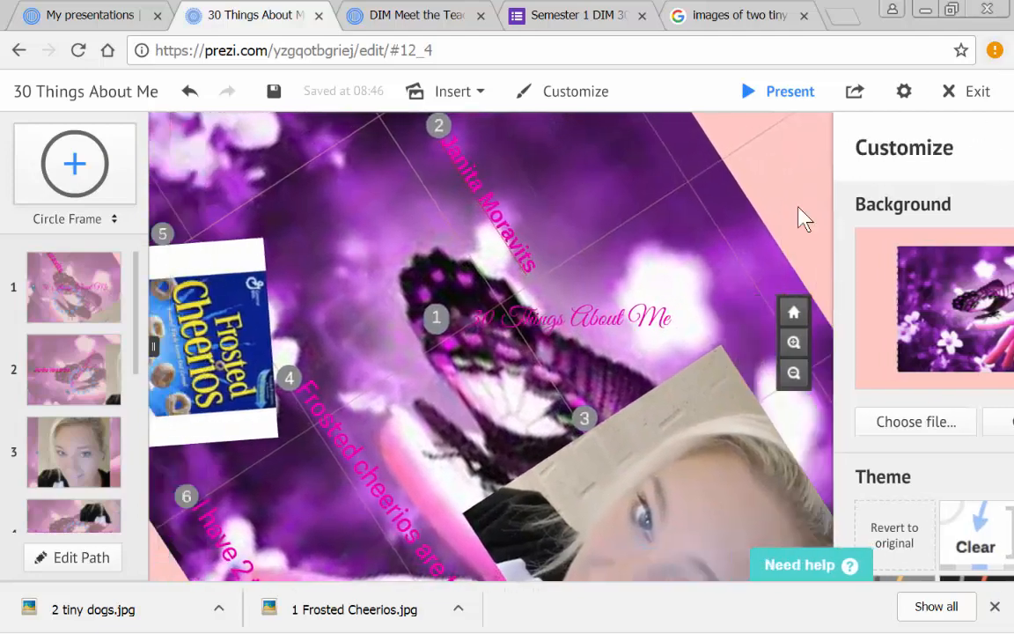
# - Save the 30 Things About Me presentation and exit the editor
pyautogui.scroll(-5, 530, 272)
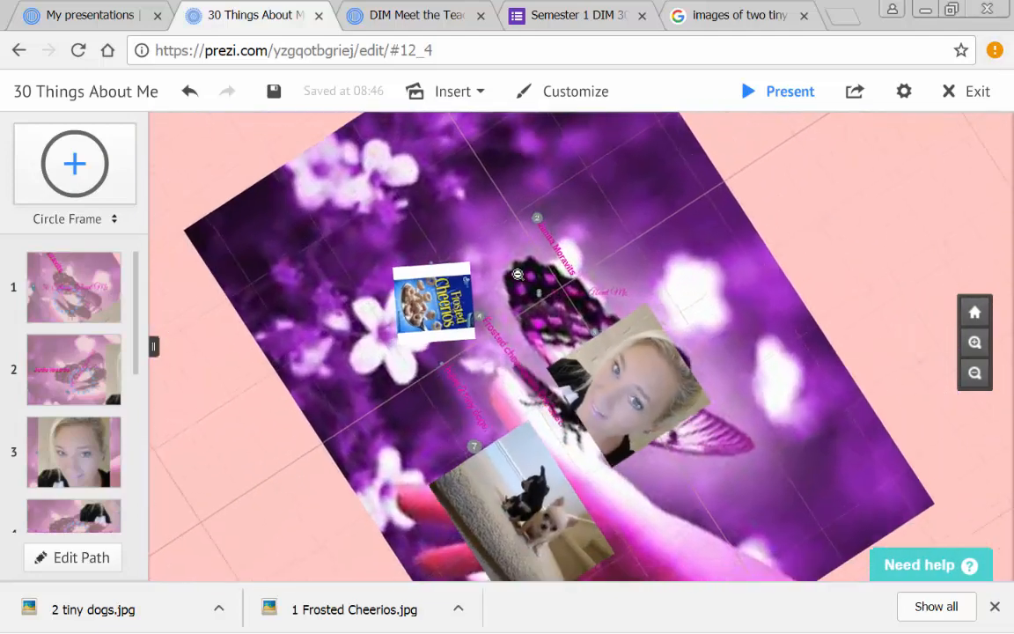
pyautogui.moveTo(521, 326); pyautogui.dragTo(456, 352)
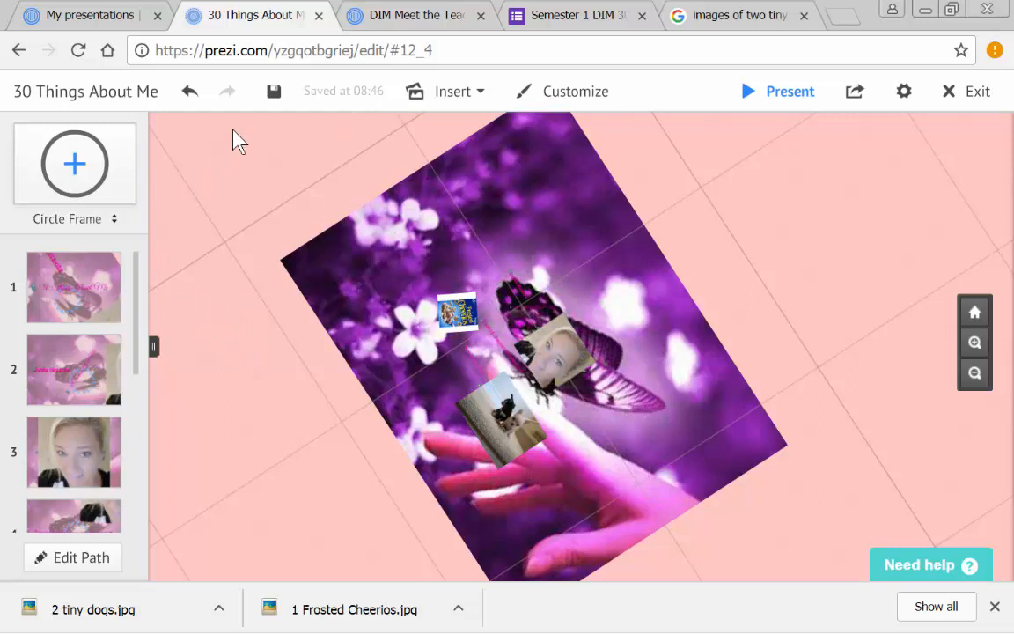
pyautogui.click(274, 92)
pyautogui.click(961, 91)
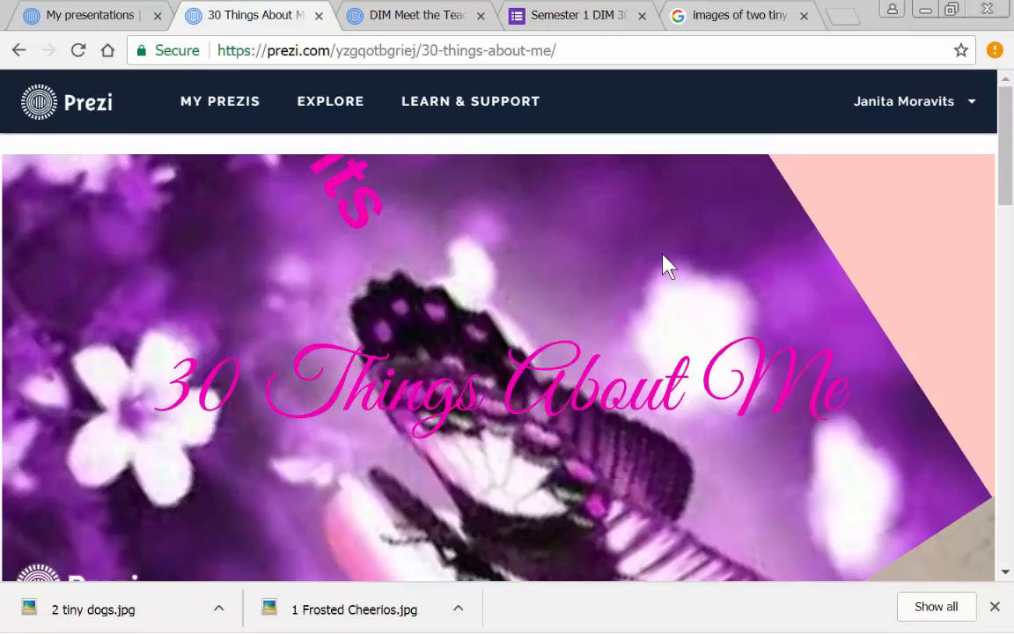
pyautogui.scroll(-6, 680, 257)
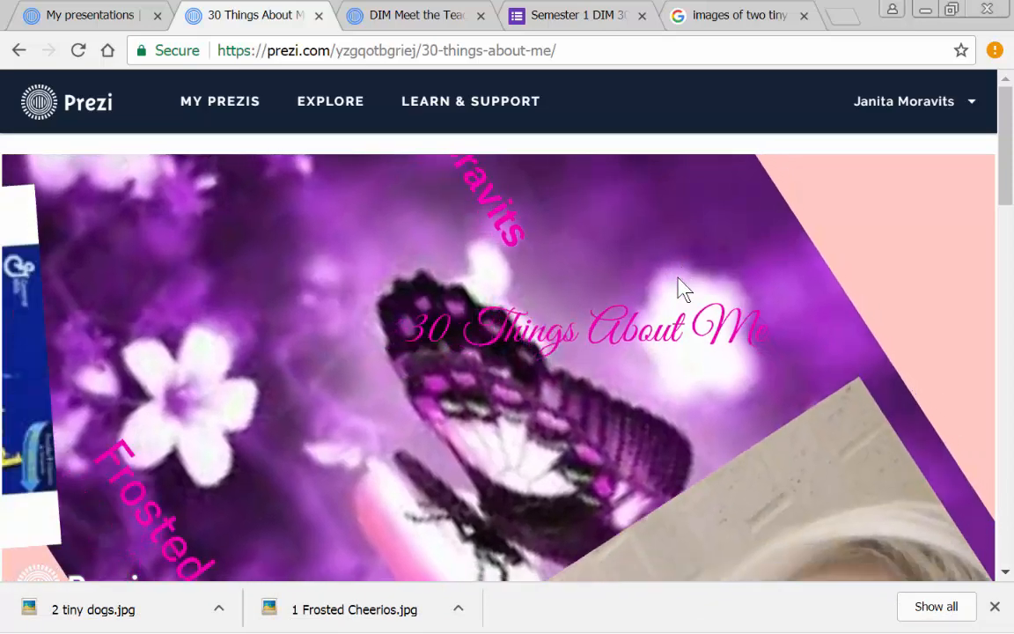
pyautogui.scroll(-3, 679, 282)
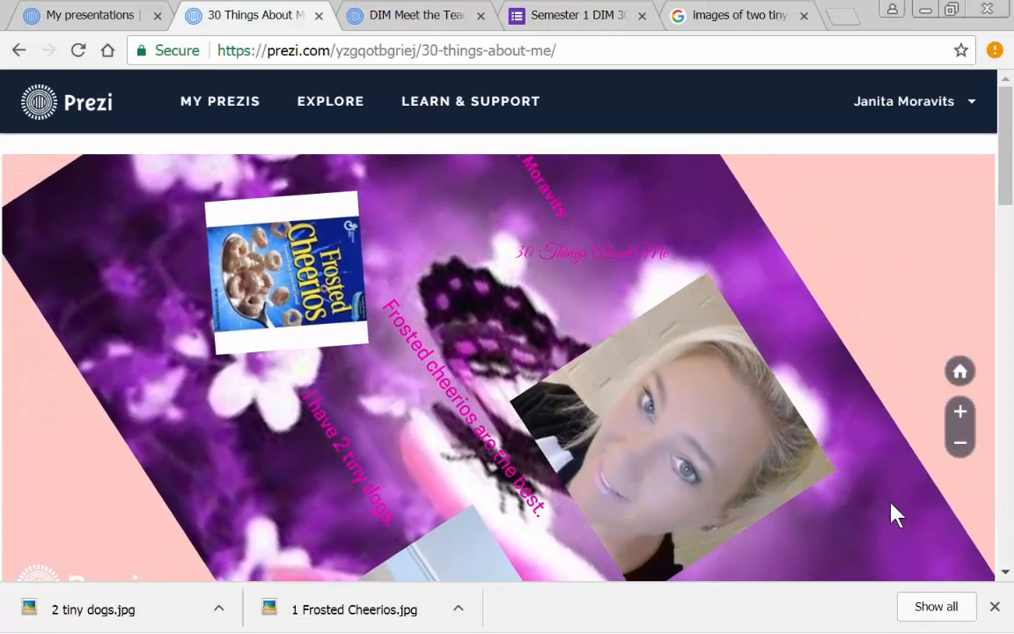
pyautogui.scroll(-1, 859, 405)
pyautogui.moveTo(1003, 137); pyautogui.dragTo(996, 217)
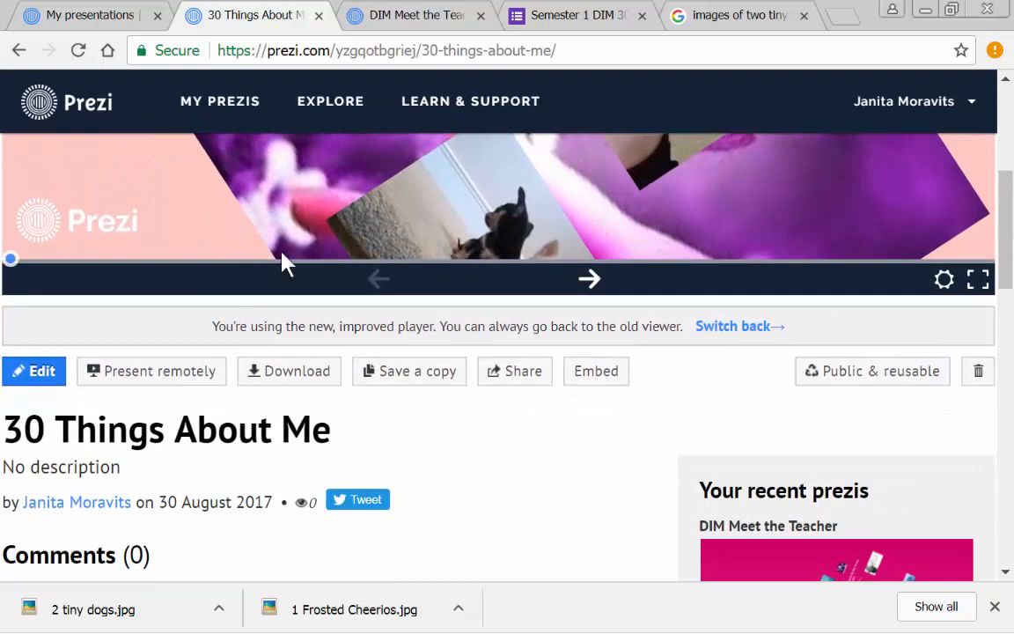
pyautogui.click(521, 373)
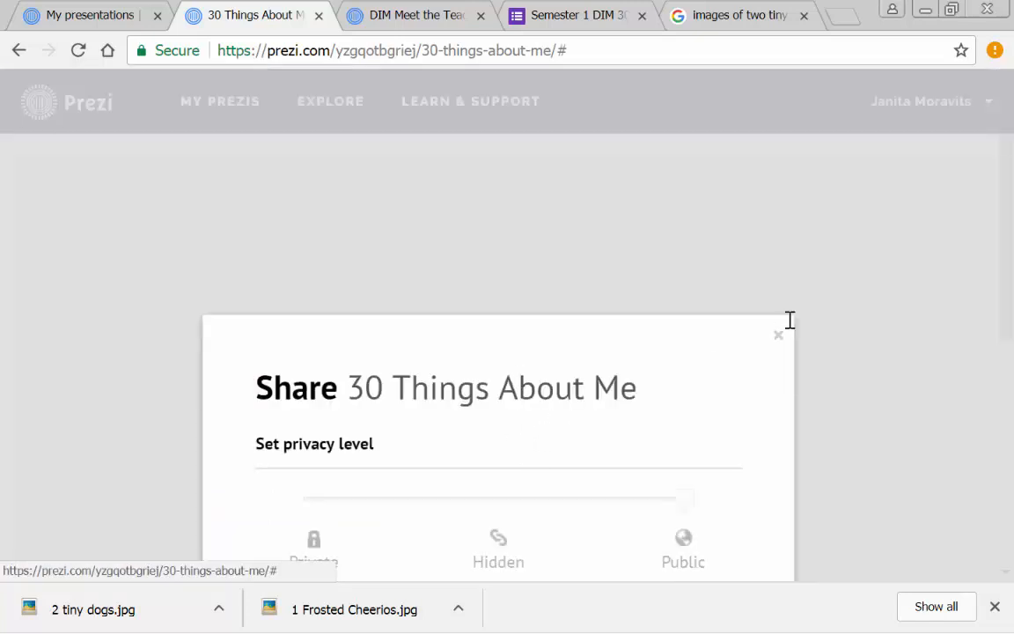
pyautogui.click(842, 415)
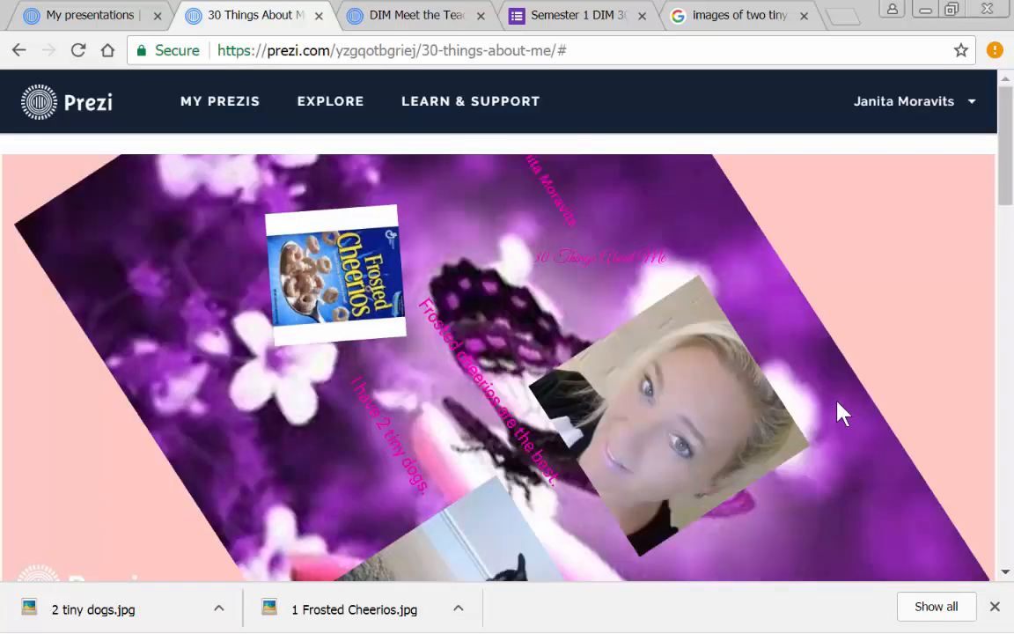
# - Copy the public share link of the 30 Things About Me presentation and close the sharing options
pyautogui.moveTo(1005, 162); pyautogui.dragTo(1008, 269)
pyautogui.click(491, 266)
pyautogui.scroll(-3, 536, 382)
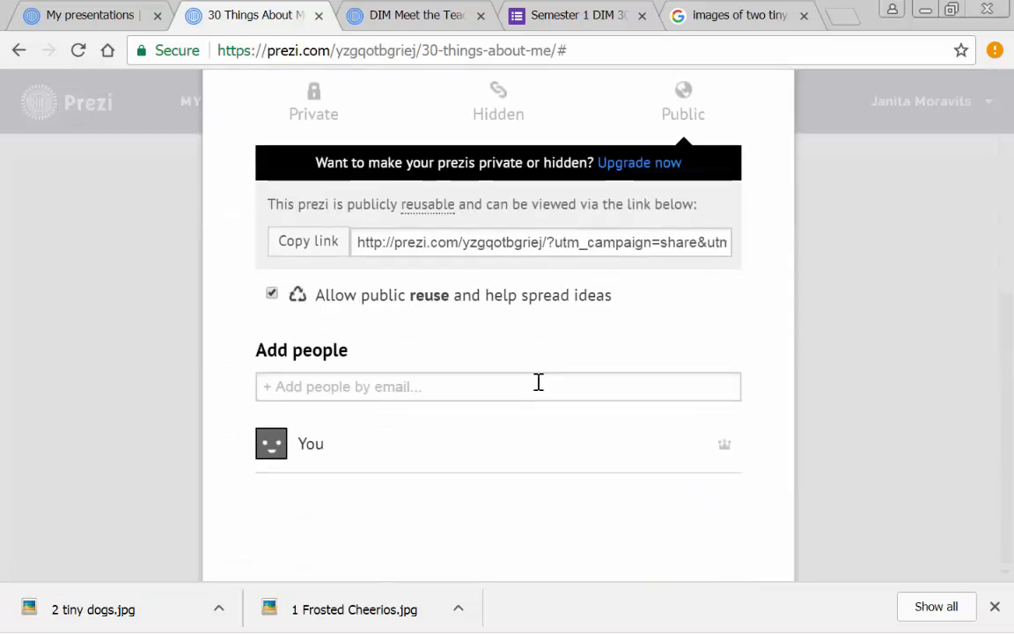
pyautogui.scroll(2, 536, 382)
pyautogui.scroll(-3, 245, 369)
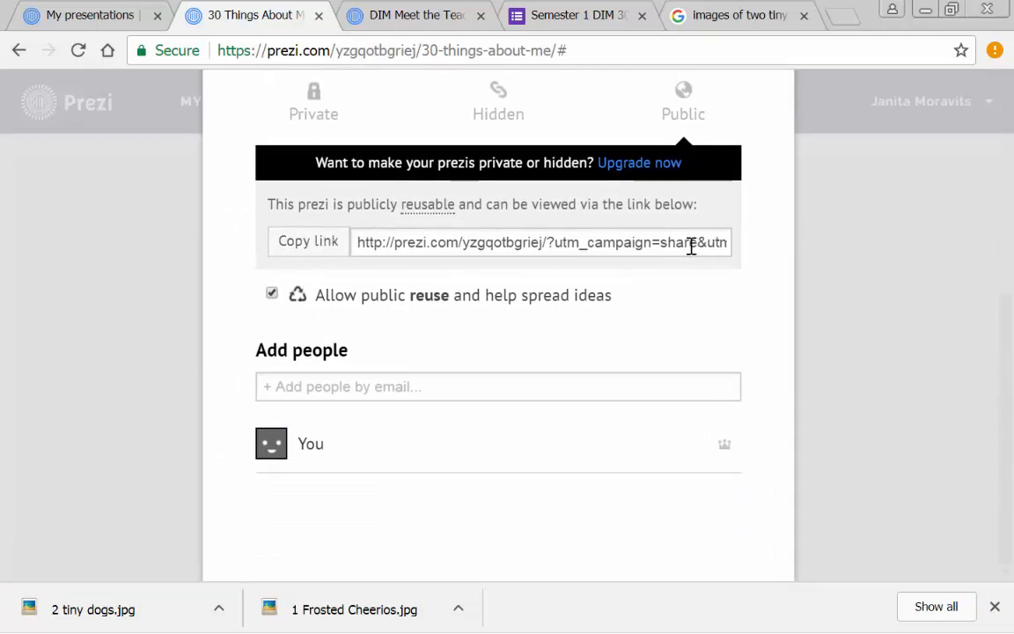
pyautogui.click(300, 255)
pyautogui.scroll(5, 669, 368)
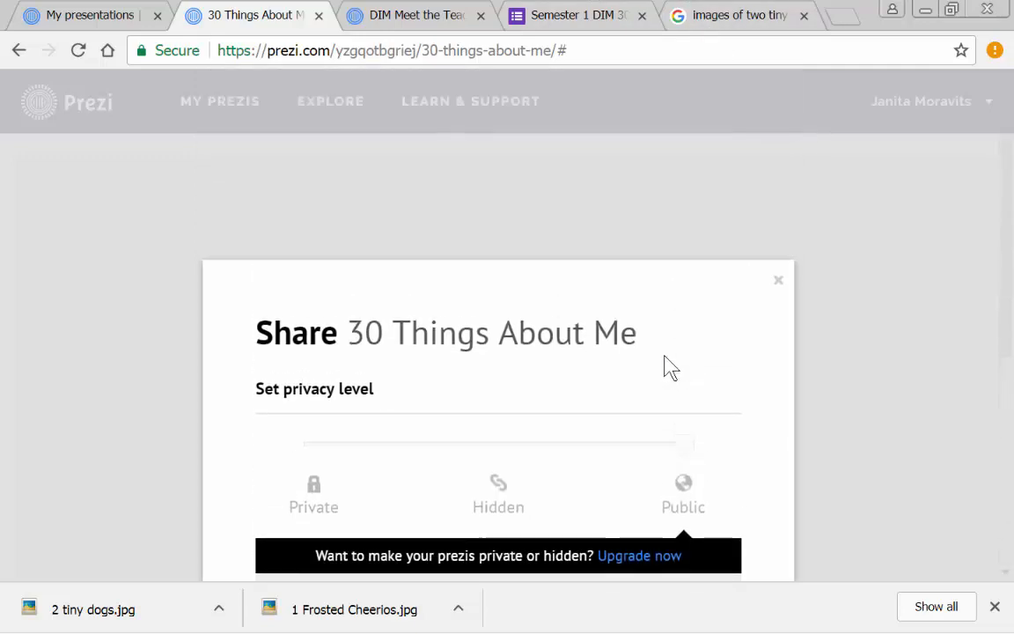
pyautogui.click(912, 278)
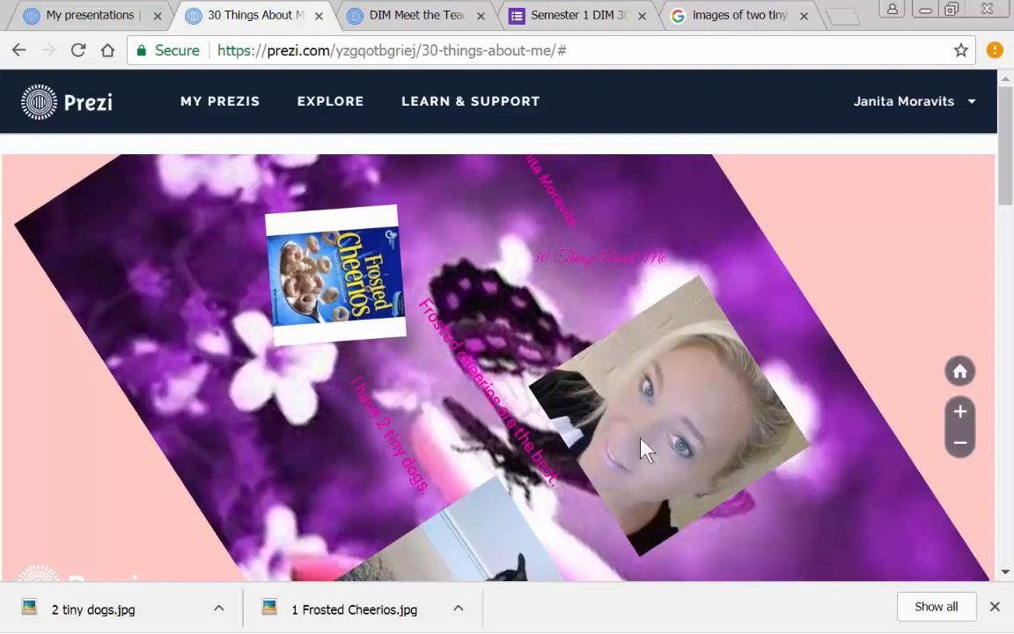
# - Switch to the Word document Fall 2017 Thirty Things About Me PREZI Project.docx and review the project requirements
pyautogui.moveTo(677, 630)
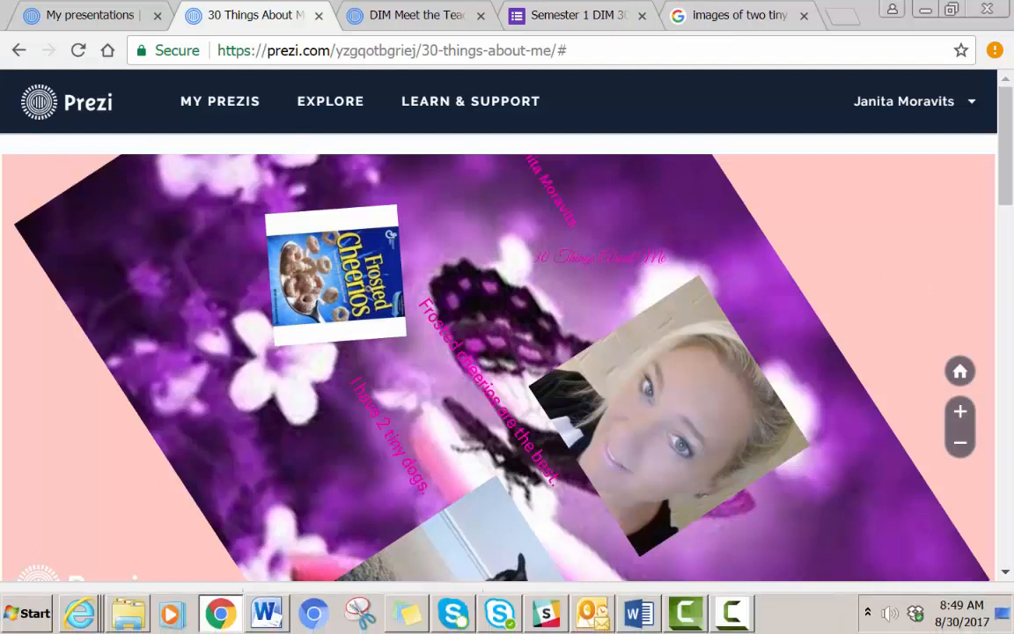
pyautogui.click(641, 616)
pyautogui.scroll(3, 649, 417)
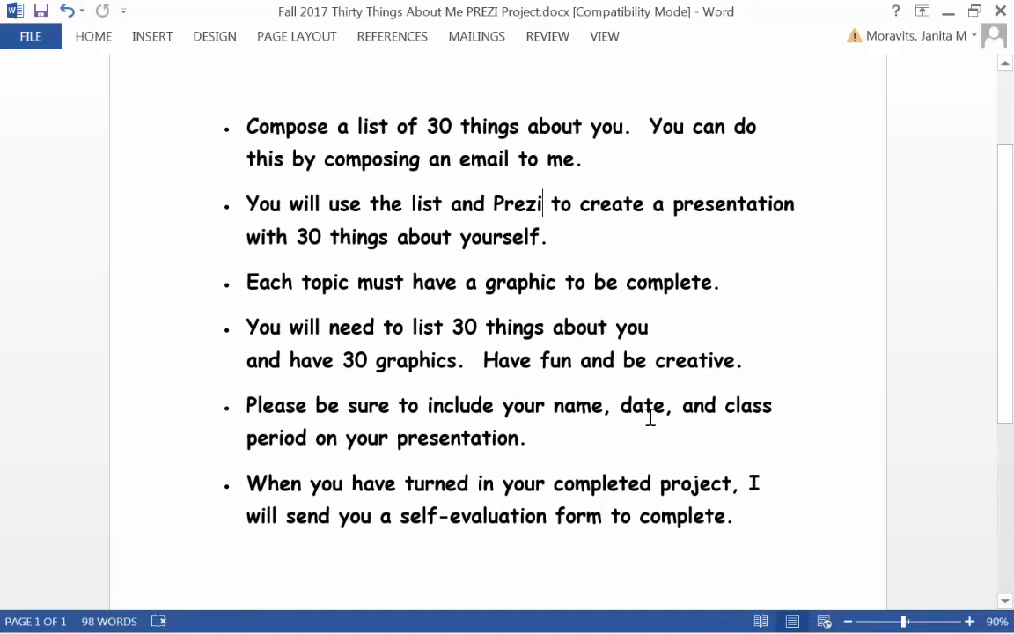
pyautogui.scroll(2, 650, 416)
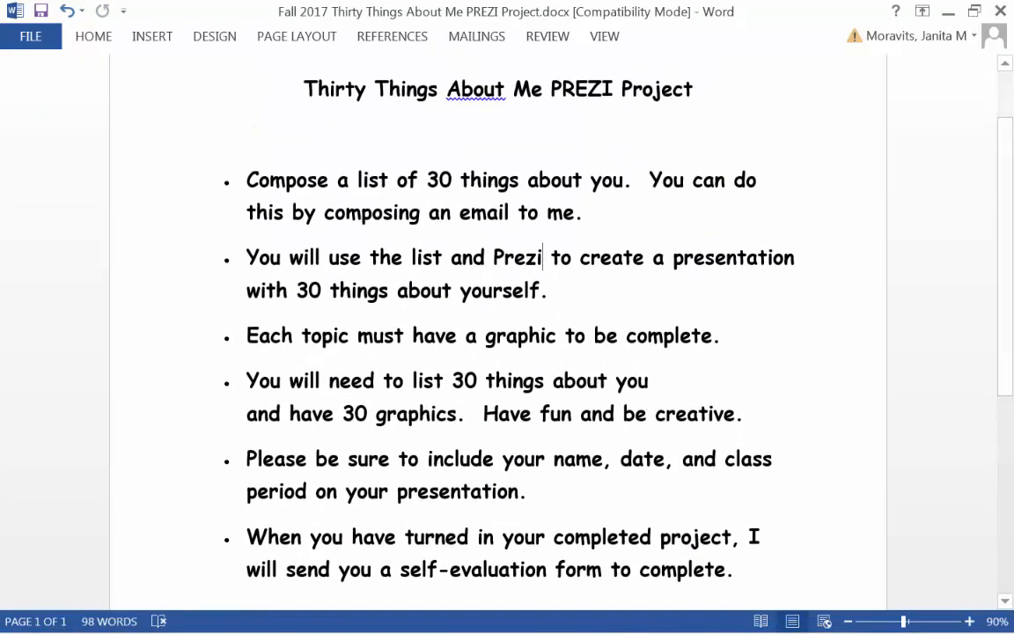
# - Return to the Prezi page in Chrome and look over the finished presentation and its details
pyautogui.click(218, 615)
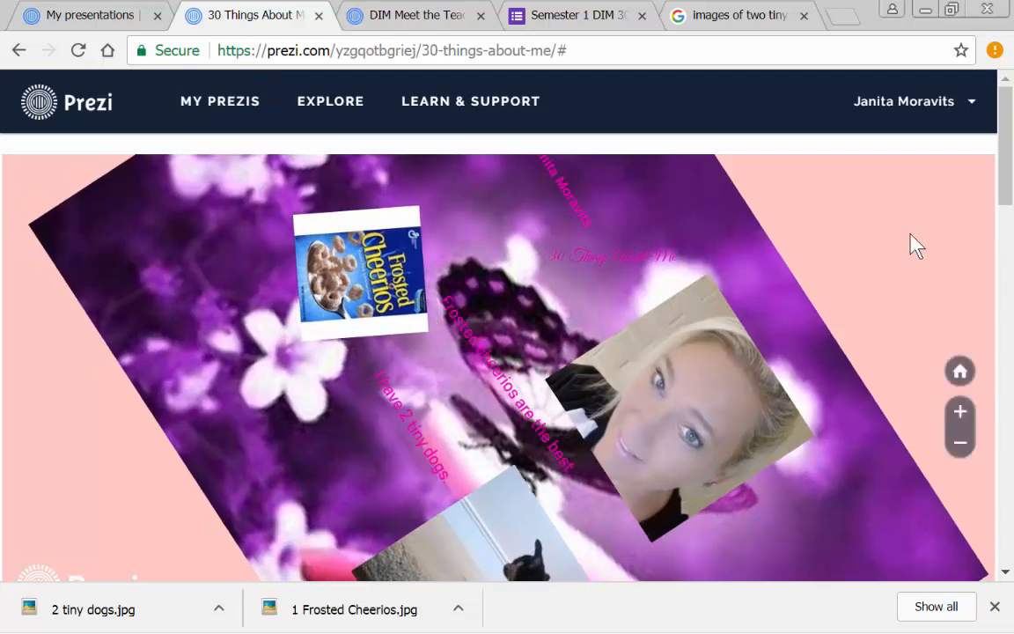
pyautogui.scroll(-4, 1000, 152)
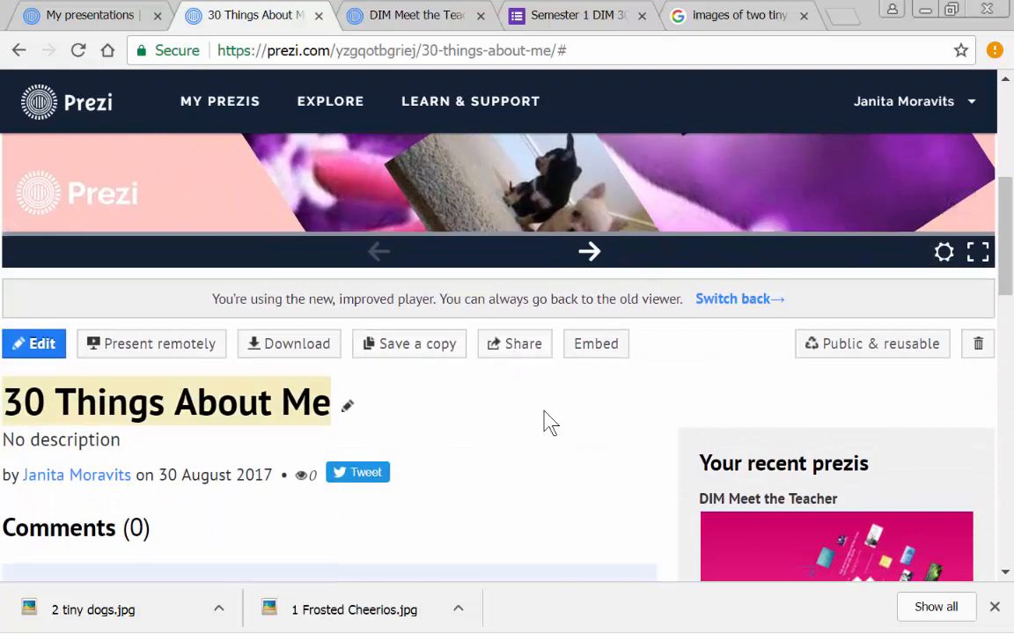
pyautogui.scroll(3, 541, 420)
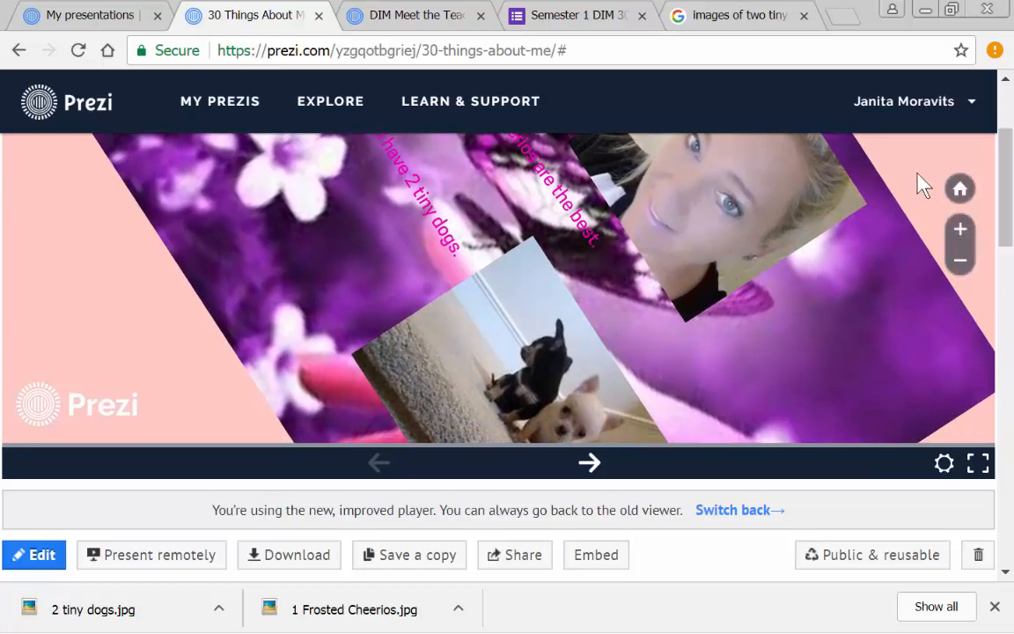
pyautogui.moveTo(685, 626)
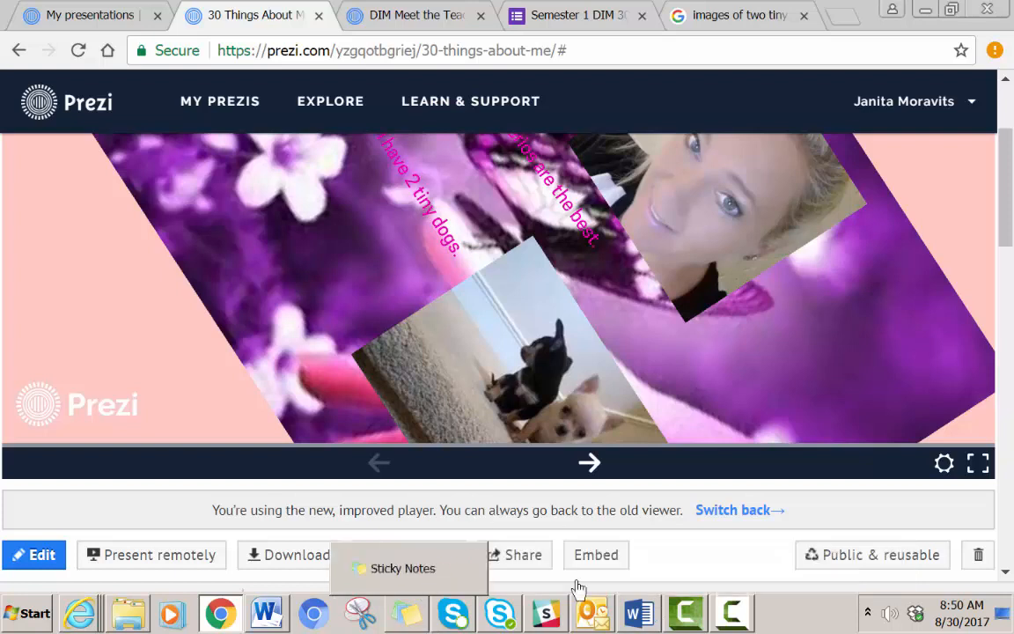
pyautogui.click(689, 622)
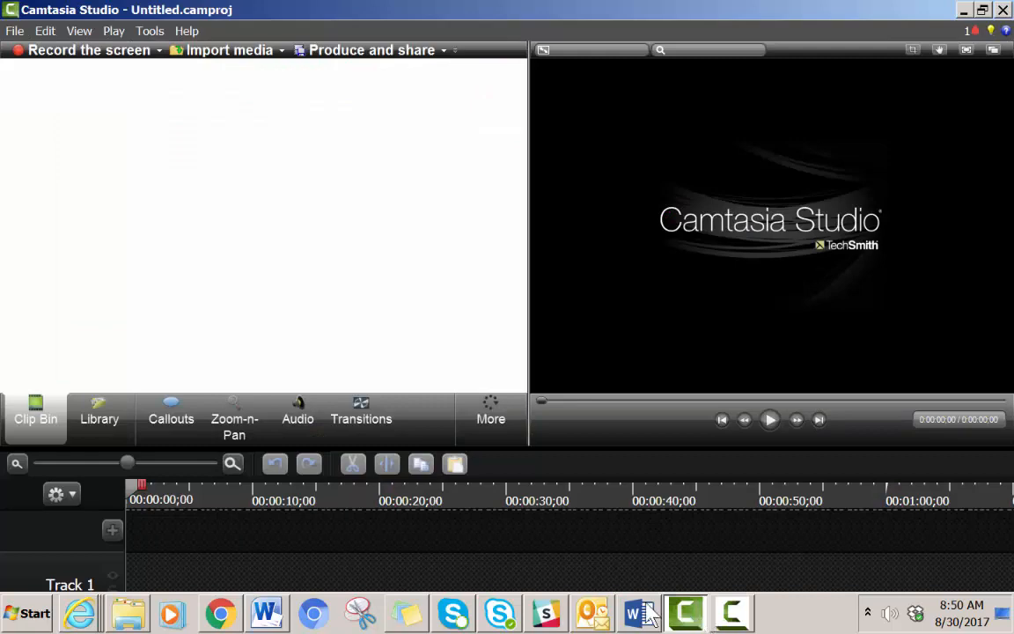